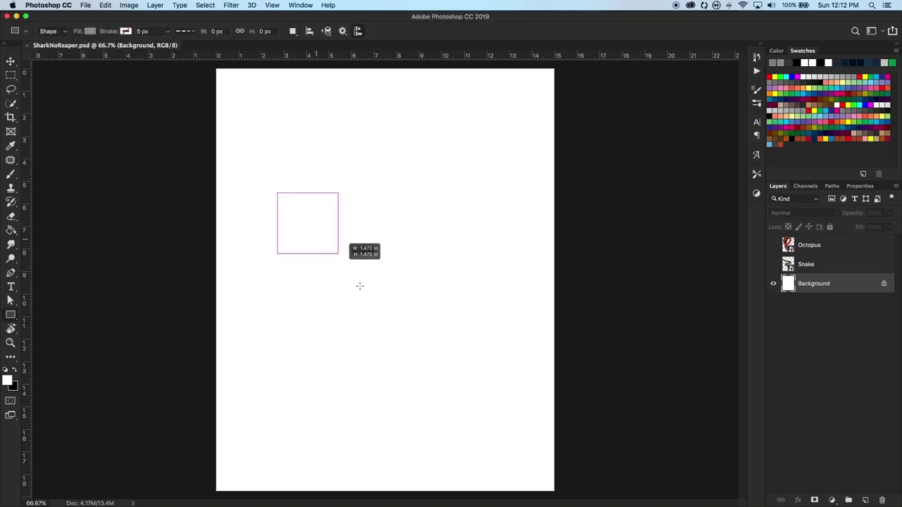
Step: Draw a 600 × 600 px square and centre it on the canvas
{"action": "left_click_drag", "start_coordinate": [359, 285], "coordinate": [465, 380]}
{"action": "key", "text": "super+q"}
{"action": "left_click", "coordinate": [485, 176]}
{"action": "key", "text": "v"}
{"action": "left_click", "coordinate": [124, 31]}
{"action": "left_click", "coordinate": [186, 31]}
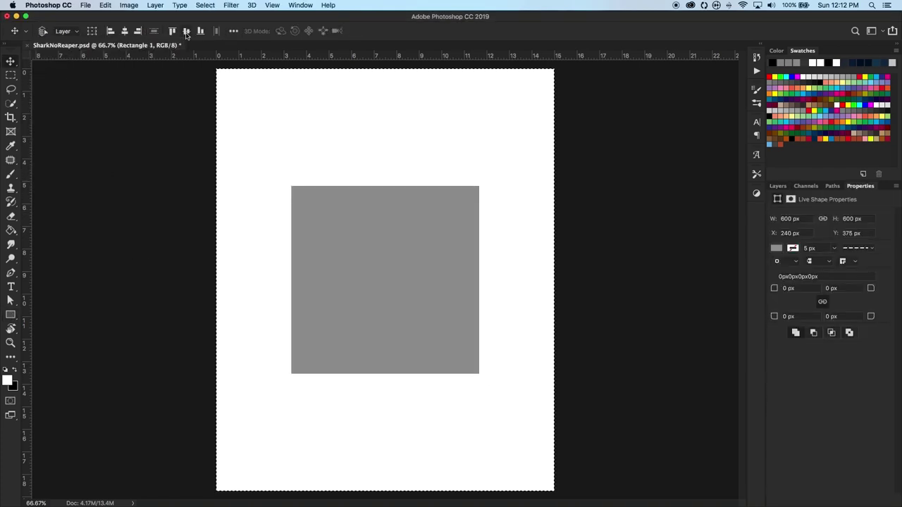
Step: Extrude the square layer into 3D and rotate it 12° on X and -12° on Y
{"action": "left_click", "coordinate": [778, 186]}
{"action": "right_click", "coordinate": [818, 284]}
{"action": "left_click", "coordinate": [768, 486]}
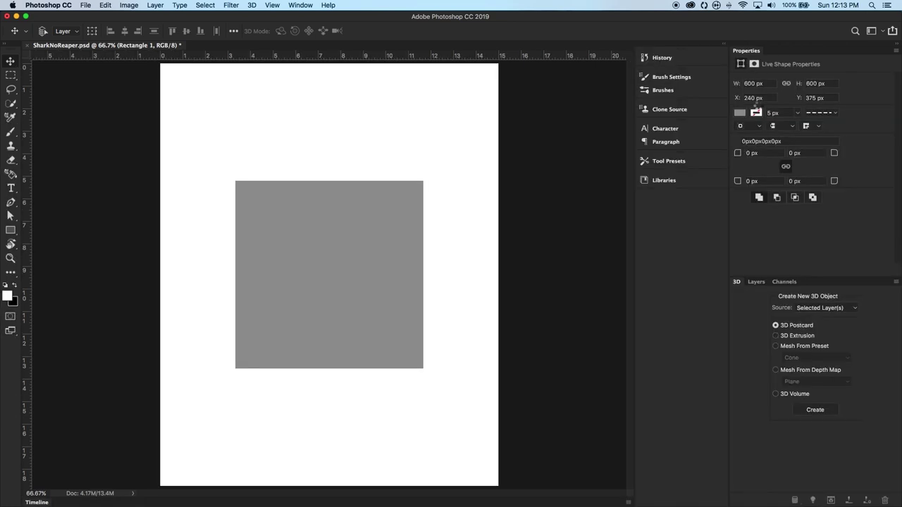
{"action": "left_click", "coordinate": [779, 64]}
{"action": "left_click", "coordinate": [808, 111]}
{"action": "type", "text": "12-12"}
{"action": "key", "text": "Return"}
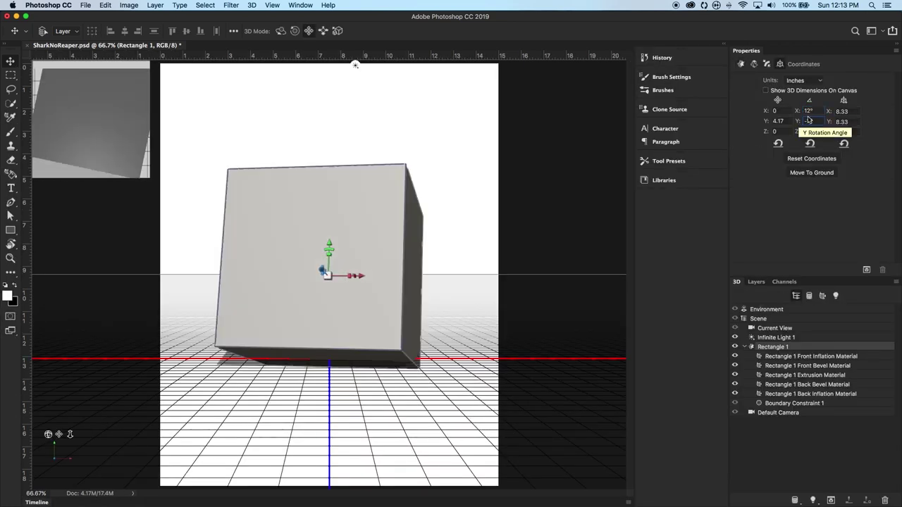
{"action": "left_click", "coordinate": [740, 64]}
Step: Return to the Essentials workspace and zoom the view to 100%
{"action": "left_click", "coordinate": [300, 5]}
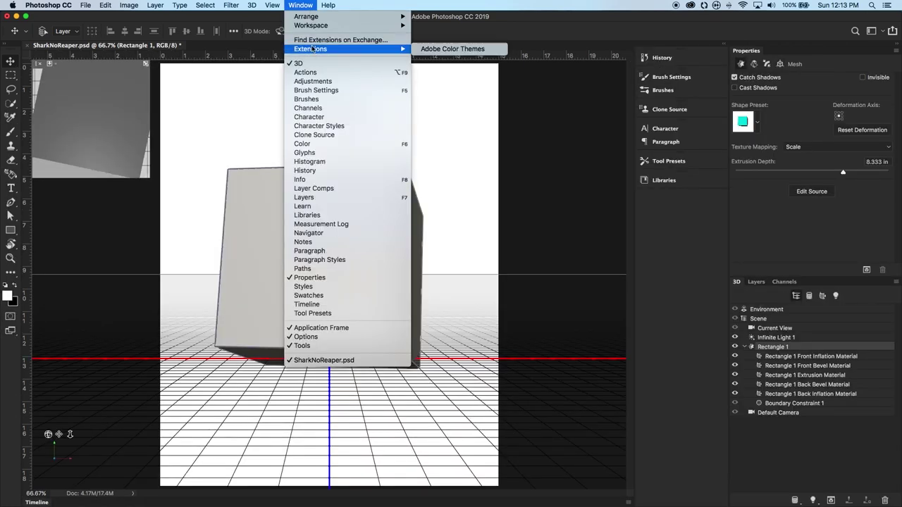
{"action": "left_click", "coordinate": [451, 28]}
{"action": "key", "text": "super+1"}
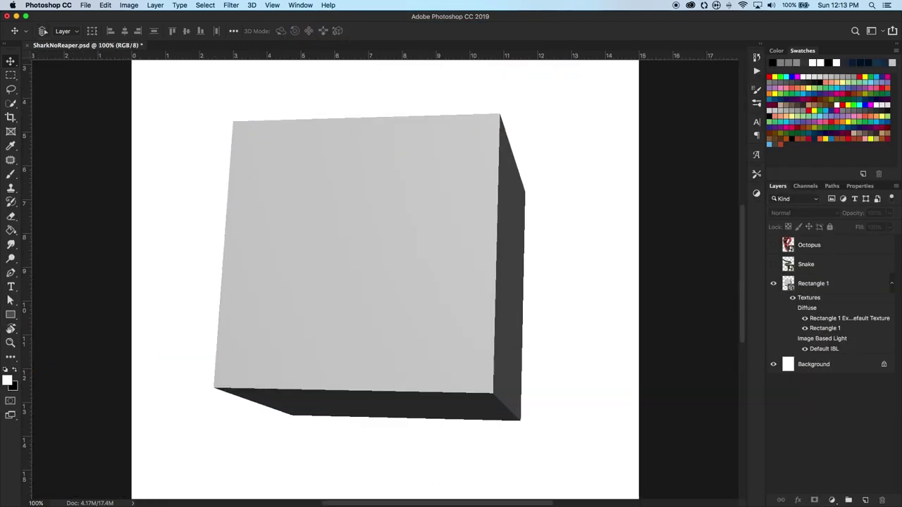
Step: Place the rusty metal texture and distort its four corners onto the cube's front face
{"action": "left_click_drag", "start_coordinate": [254, 277], "coordinate": [261, 274]}
{"action": "right_click", "coordinate": [248, 210]}
{"action": "left_click", "coordinate": [272, 262]}
{"action": "left_click_drag", "start_coordinate": [131, 111], "coordinate": [236, 125]}
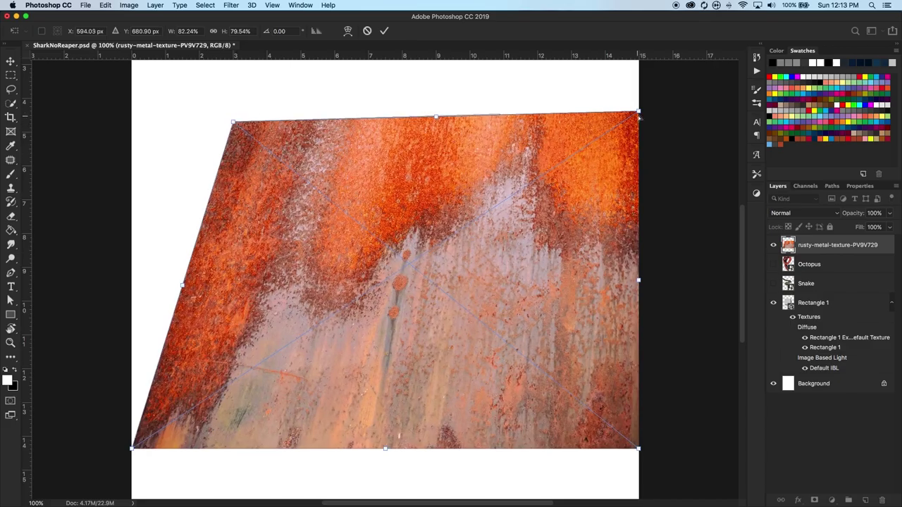
{"action": "left_click_drag", "start_coordinate": [638, 111], "coordinate": [500, 113]}
{"action": "left_click_drag", "start_coordinate": [637, 448], "coordinate": [499, 394]}
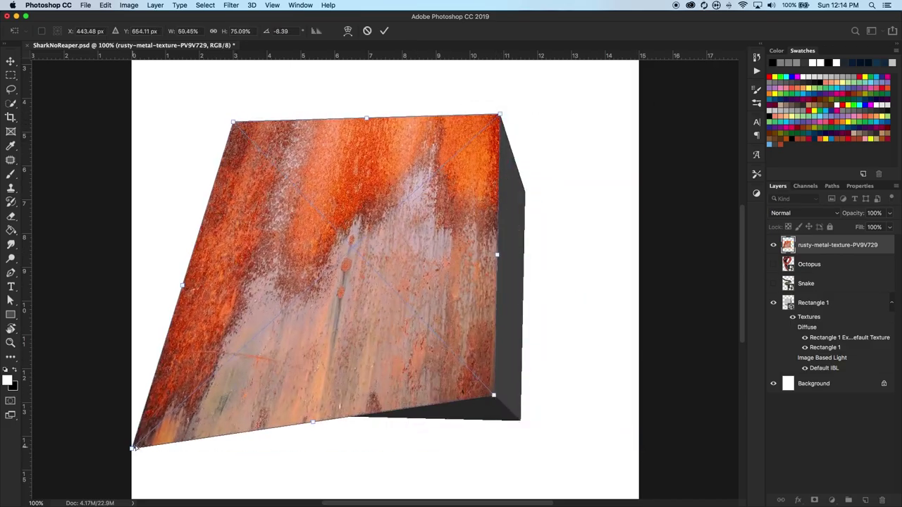
{"action": "left_click_drag", "start_coordinate": [131, 448], "coordinate": [218, 387]}
Step: Check the texture edges zoomed in, apply the distortion, and duplicate the texture layer
{"action": "key", "text": "super+plus"}
{"action": "key", "text": "super+plus"}
{"action": "scroll", "coordinate": [577, 296], "scroll_direction": "up", "scroll_amount": 10}
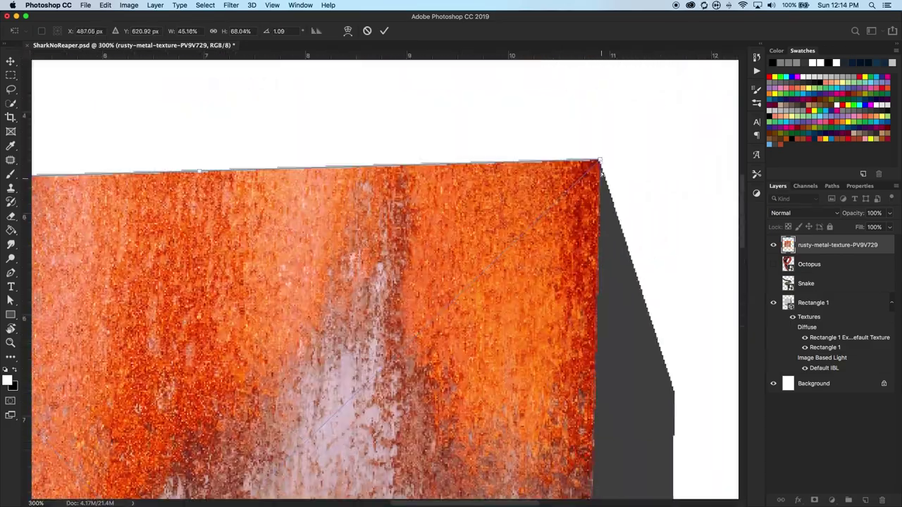
{"action": "scroll", "coordinate": [596, 162], "scroll_direction": "left", "scroll_amount": 5}
{"action": "scroll", "coordinate": [596, 161], "scroll_direction": "left", "scroll_amount": 5}
{"action": "scroll", "coordinate": [417, 192], "scroll_direction": "down", "scroll_amount": 10}
{"action": "scroll", "coordinate": [416, 193], "scroll_direction": "down", "scroll_amount": 3}
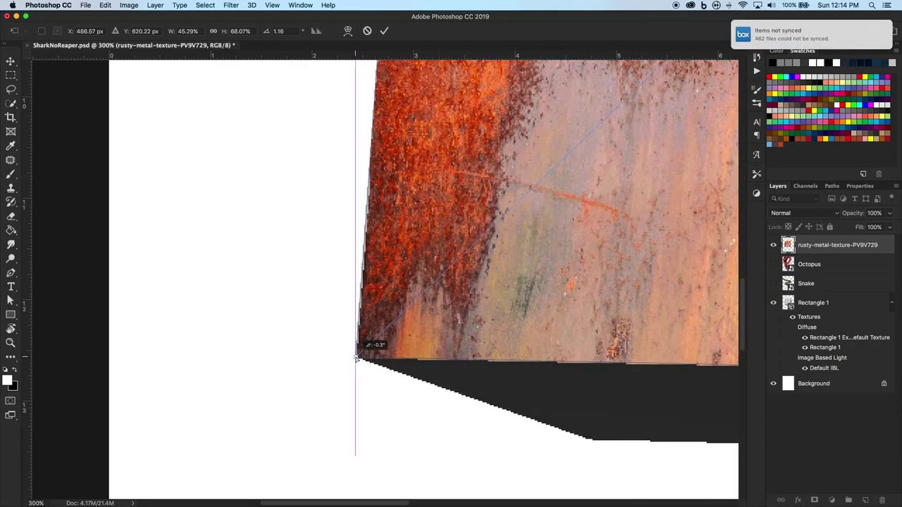
{"action": "scroll", "coordinate": [522, 202], "scroll_direction": "right", "scroll_amount": 10}
{"action": "key", "text": "Return"}
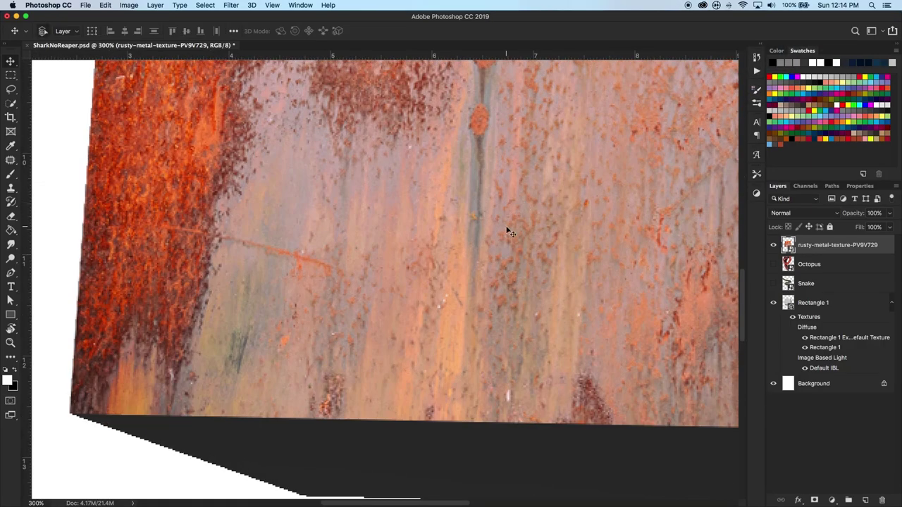
{"action": "key", "text": "super+1"}
{"action": "key", "text": "super+j"}
Step: Distort the texture copy, pinning its corners and left edge to the cube's right side
{"action": "right_click", "coordinate": [587, 283]}
{"action": "key", "text": "super+t"}
{"action": "right_click", "coordinate": [642, 418]}
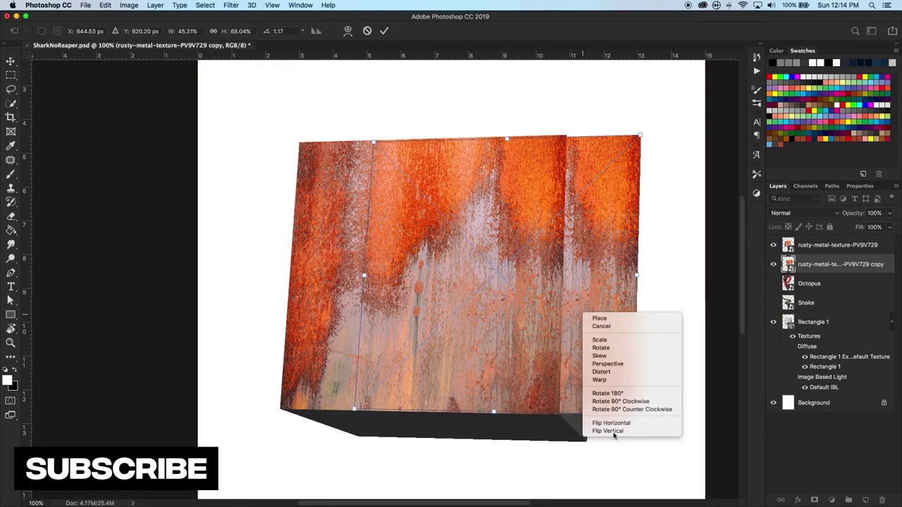
{"action": "right_click", "coordinate": [603, 339]}
{"action": "left_click", "coordinate": [626, 396]}
{"action": "left_click_drag", "start_coordinate": [634, 411], "coordinate": [587, 441]}
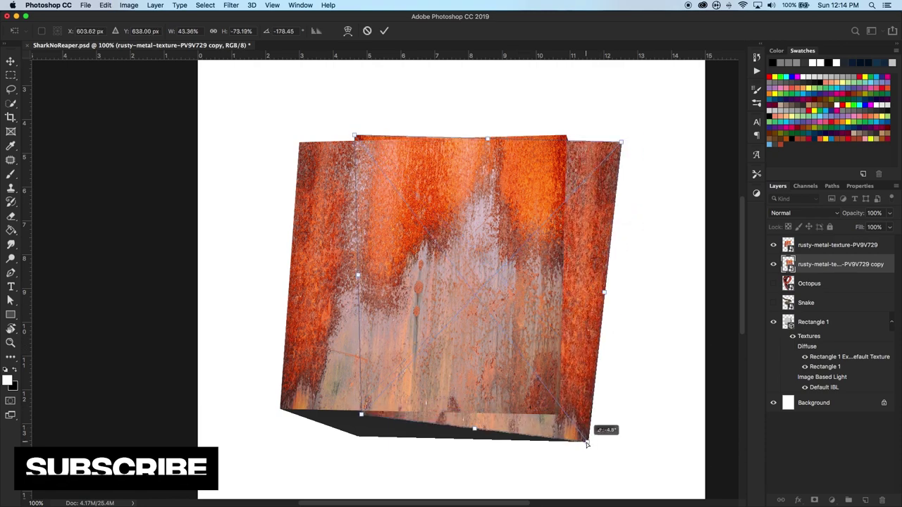
{"action": "left_click_drag", "start_coordinate": [621, 141], "coordinate": [569, 136]}
{"action": "left_click_drag", "start_coordinate": [361, 417], "coordinate": [560, 416]}
Step: Fine-tune the copy's corner on the right face and apply the distortion
{"action": "key", "text": "super+plus"}
{"action": "key", "text": "super+plus"}
{"action": "scroll", "coordinate": [613, 393], "scroll_direction": "down", "scroll_amount": 10}
{"action": "scroll", "coordinate": [613, 393], "scroll_direction": "right", "scroll_amount": 15}
{"action": "left_click_drag", "start_coordinate": [369, 364], "coordinate": [394, 342]}
{"action": "scroll", "coordinate": [288, 278], "scroll_direction": "up", "scroll_amount": 10}
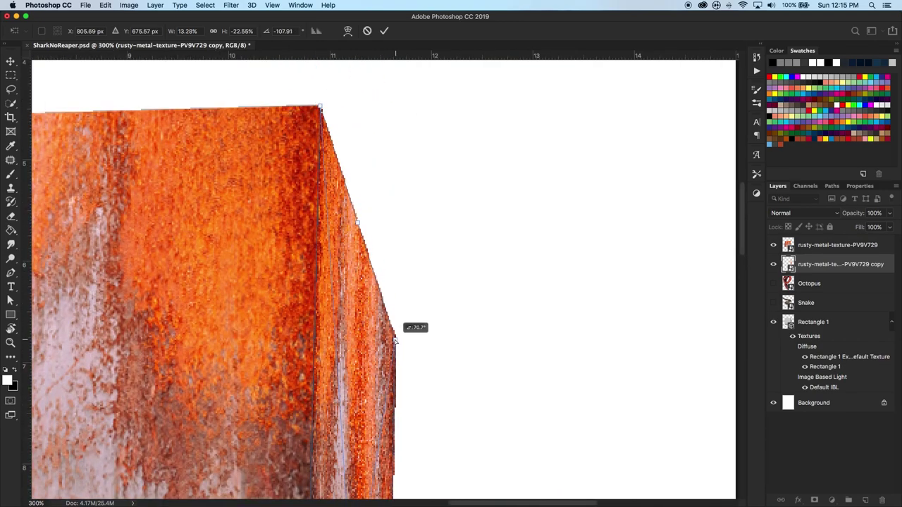
{"action": "key", "text": "Return"}
{"action": "key", "text": "super+minus"}
{"action": "key", "text": "super+minus"}
{"action": "key", "text": "super+minus"}
Step: Duplicate the texture again, flip it vertically and rotate it half a turn
{"action": "key", "text": "super+j"}
{"action": "key", "text": "super+t"}
{"action": "right_click", "coordinate": [431, 290]}
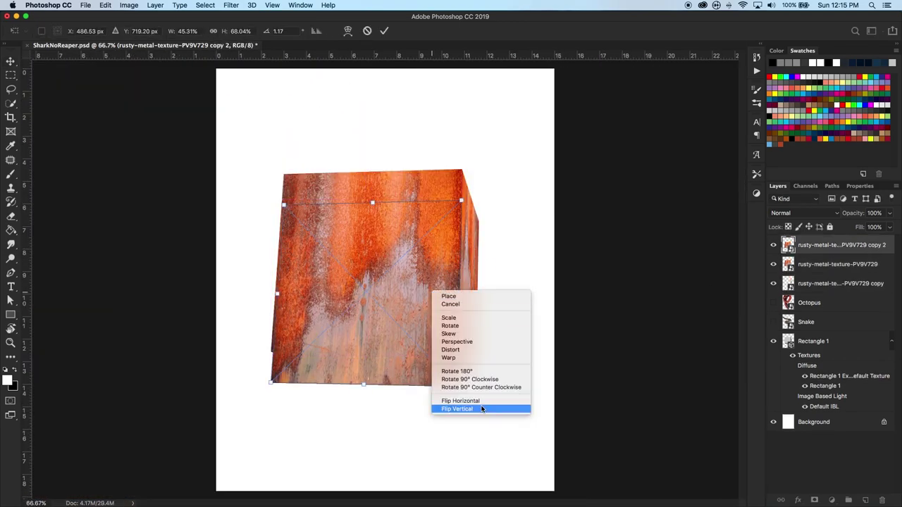
{"action": "left_click", "coordinate": [462, 401]}
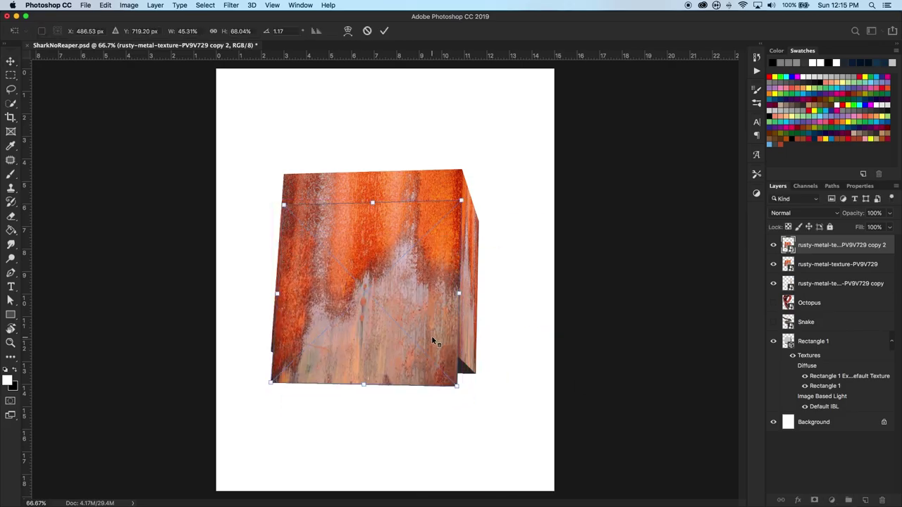
{"action": "left_click_drag", "start_coordinate": [432, 389], "coordinate": [468, 403]}
{"action": "key", "text": "super+plus"}
{"action": "key", "text": "super+plus"}
{"action": "key", "text": "super+plus"}
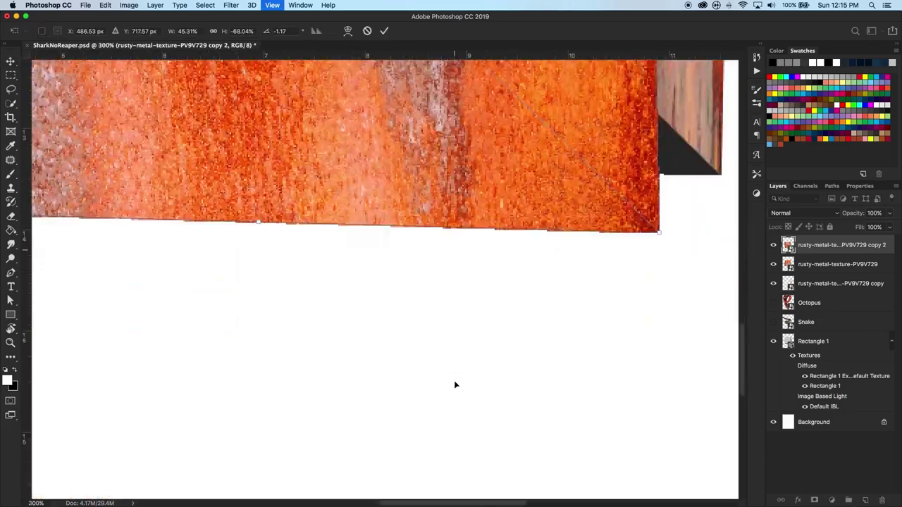
{"action": "left_click_drag", "start_coordinate": [596, 372], "coordinate": [637, 376]}
{"action": "key", "text": "super+minus"}
{"action": "key", "text": "super+minus"}
{"action": "key", "text": "super+minus"}
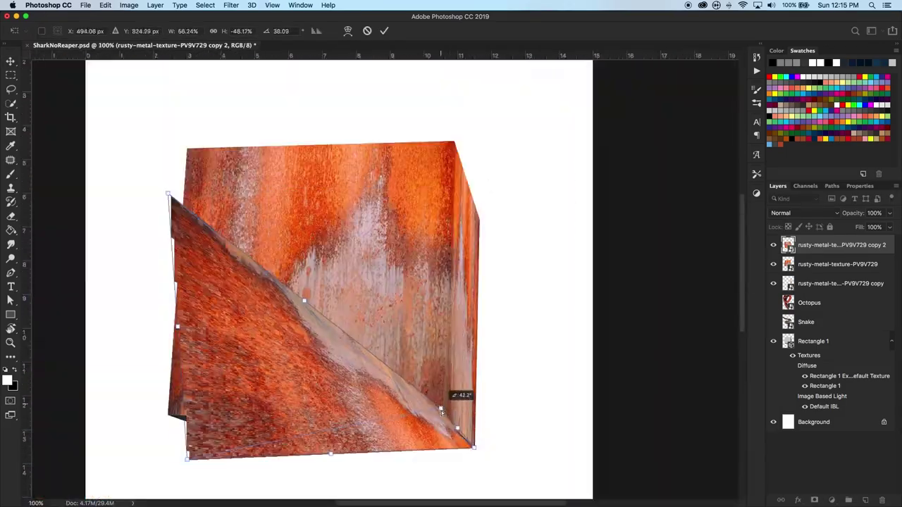
Step: Fit the flipped copy's corners onto the cube's bottom face and apply it
{"action": "left_click_drag", "start_coordinate": [447, 134], "coordinate": [198, 432]}
{"action": "key", "text": "super+plus"}
{"action": "key", "text": "super+plus"}
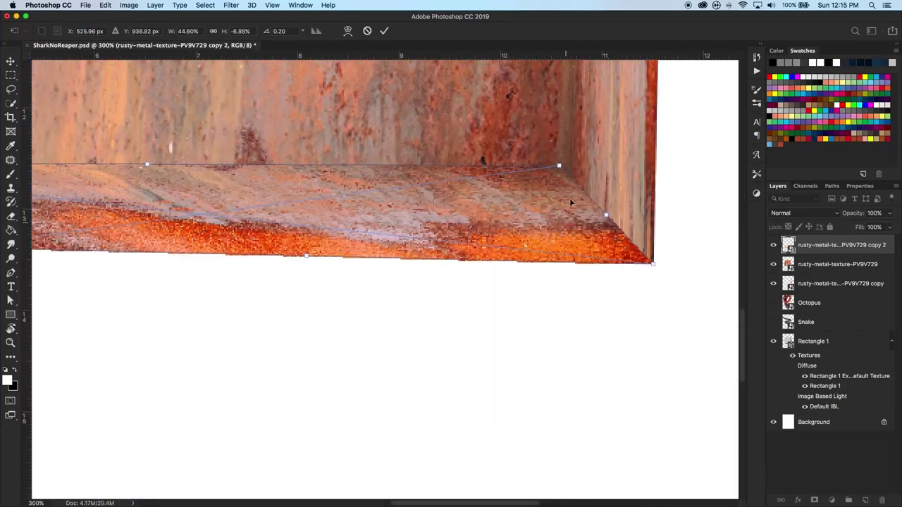
{"action": "left_click_drag", "start_coordinate": [578, 174], "coordinate": [320, 223]}
{"action": "scroll", "coordinate": [319, 222], "scroll_direction": "up", "scroll_amount": 3}
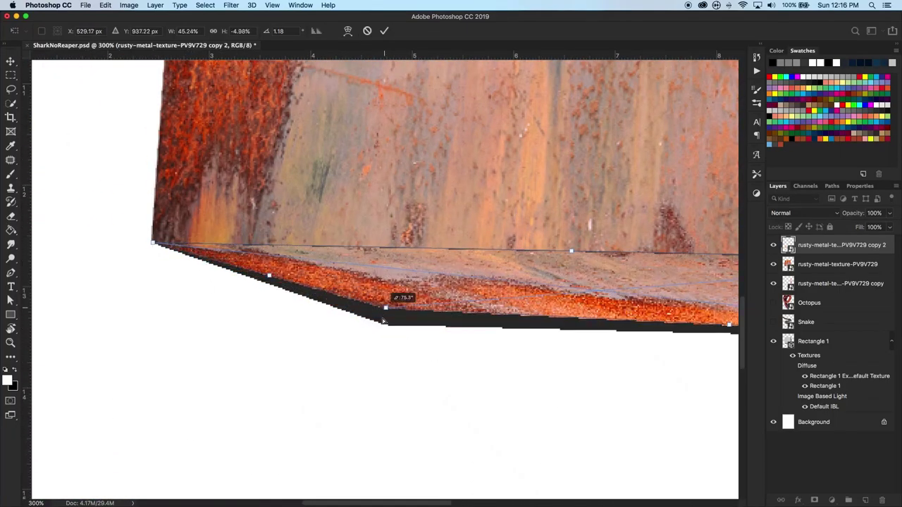
{"action": "left_click_drag", "start_coordinate": [383, 306], "coordinate": [384, 307]}
{"action": "scroll", "coordinate": [383, 305], "scroll_direction": "right", "scroll_amount": 5}
{"action": "left_click_drag", "start_coordinate": [648, 259], "coordinate": [652, 259]}
{"action": "key", "text": "Return"}
{"action": "key", "text": "super+minus"}
{"action": "key", "text": "super+minus"}
{"action": "key", "text": "super+minus"}
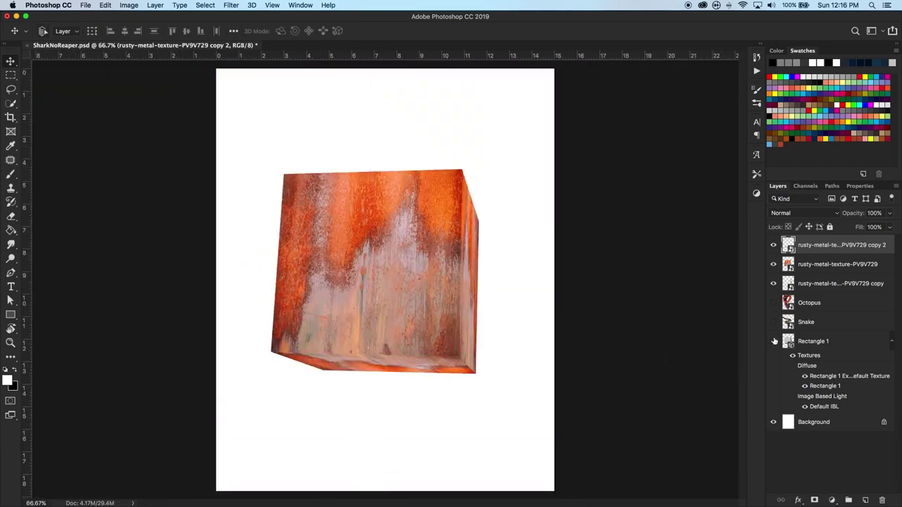
{"action": "left_click", "coordinate": [806, 264]}
{"action": "key", "text": "super+plus"}
{"action": "key", "text": "super+plus"}
Step: Nudge a corner of the front-face texture into place with Distort
{"action": "key", "text": "super+t"}
{"action": "right_click", "coordinate": [503, 390]}
{"action": "left_click", "coordinate": [515, 371]}
{"action": "left_click_drag", "start_coordinate": [519, 367], "coordinate": [522, 368]}
{"action": "key", "text": "Return"}
Step: Merge the three rusty texture layers into one layer
{"action": "key", "text": "super+minus"}
{"action": "key", "text": "super+minus"}
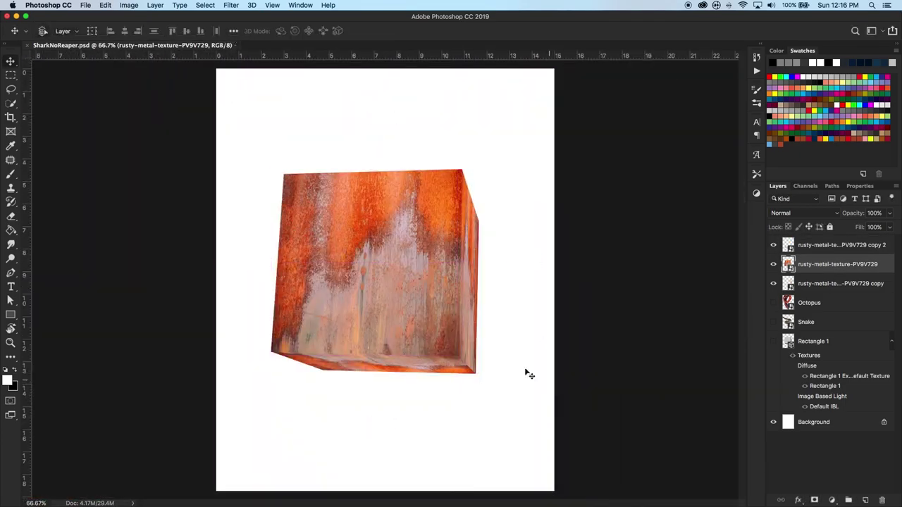
{"action": "key", "text": "super+plus"}
{"action": "left_click", "coordinate": [794, 283], "text": "shift"}
{"action": "right_click", "coordinate": [829, 283]}
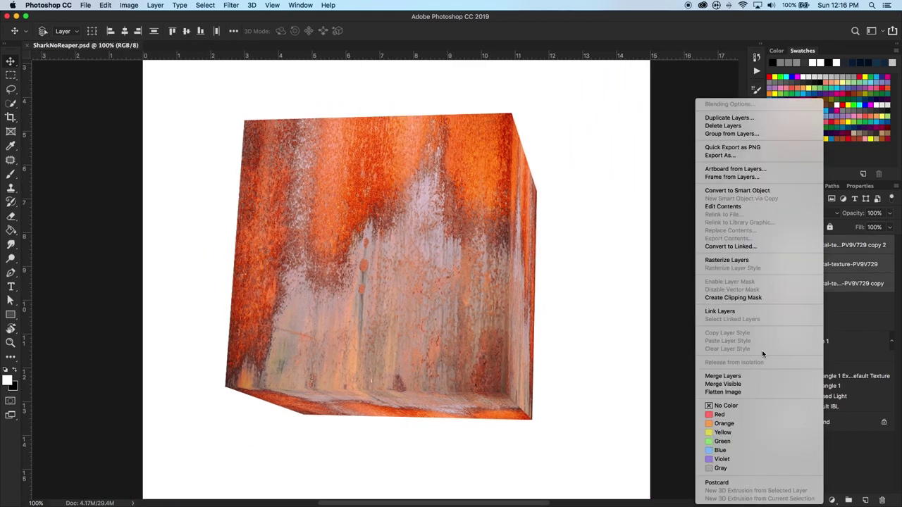
{"action": "left_click", "coordinate": [718, 372]}
Step: Add a colorized Hue/Saturation adjustment with Hue 62 and Lightness -23
{"action": "left_click", "coordinate": [755, 197]}
{"action": "left_click", "coordinate": [655, 229]}
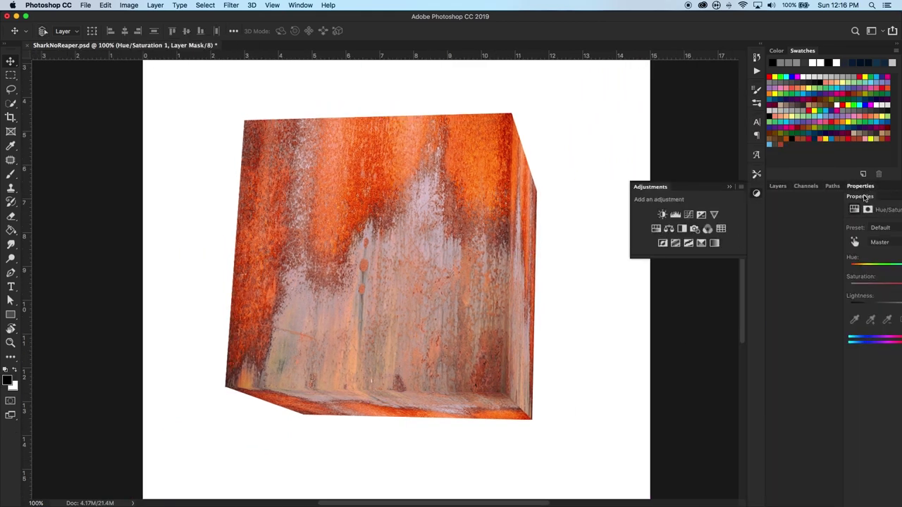
{"action": "left_click_drag", "start_coordinate": [860, 186], "coordinate": [634, 225]}
{"action": "left_click", "coordinate": [677, 348]}
{"action": "left_click_drag", "start_coordinate": [651, 315], "coordinate": [680, 315]}
{"action": "left_click_drag", "start_coordinate": [623, 295], "coordinate": [643, 297]}
{"action": "left_click_drag", "start_coordinate": [688, 317], "coordinate": [684, 314]}
{"action": "mouse_move", "coordinate": [680, 334]}
{"action": "left_mouse_down"}
{"action": "mouse_move", "coordinate": [658, 334]}
{"action": "mouse_move", "coordinate": [710, 316]}
{"action": "mouse_move", "coordinate": [655, 336]}
{"action": "left_mouse_up"}
Step: Set the adjustment's blending options so some rust shows through, then zoom to 66.7%
{"action": "double_click", "coordinate": [866, 245]}
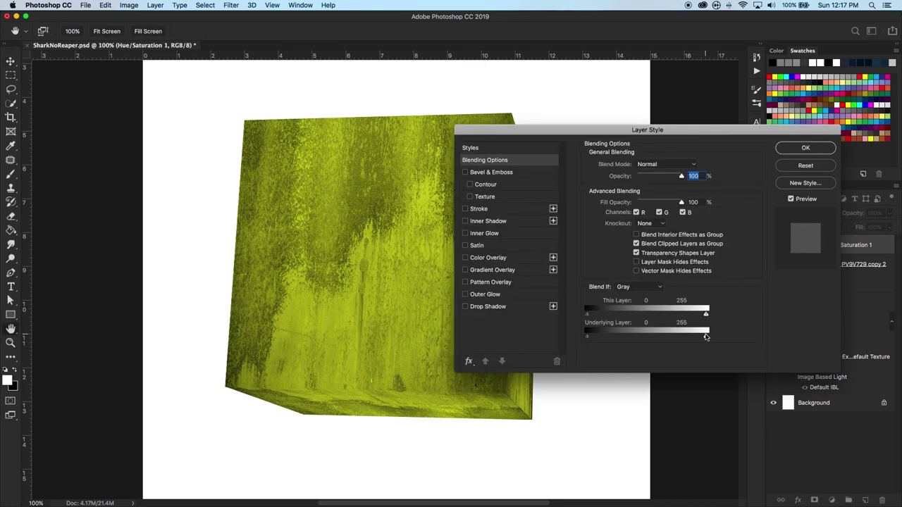
{"action": "left_click", "coordinate": [805, 148]}
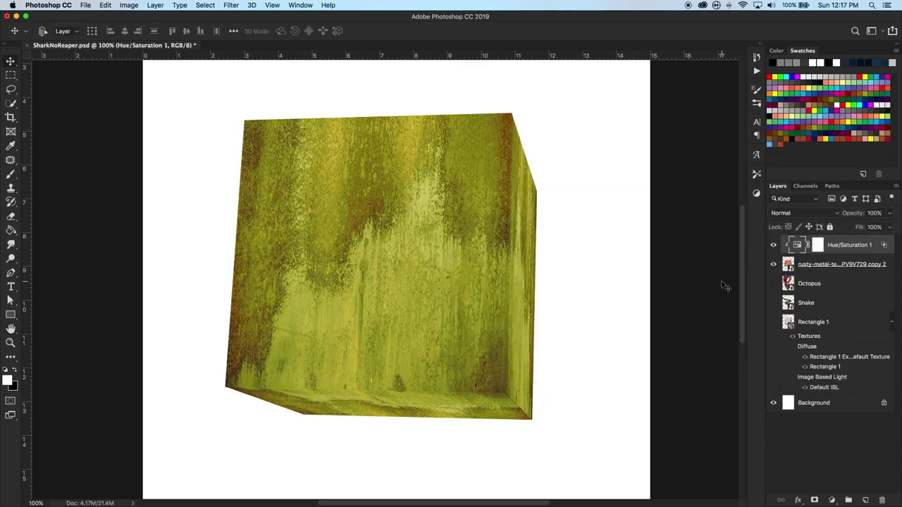
{"action": "key", "text": "super+minus"}
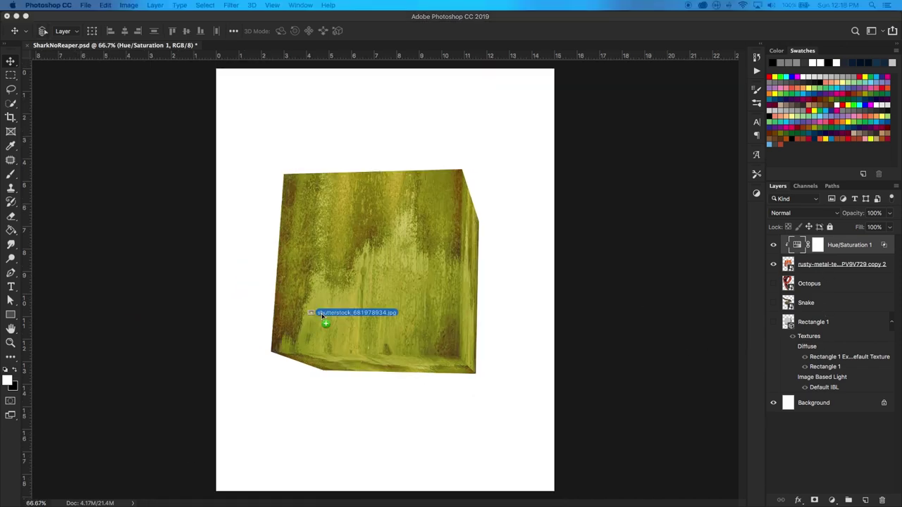
Step: Place the cloud photo flipped vertically in the top half, behind the cube
{"action": "left_click_drag", "start_coordinate": [50, 326], "coordinate": [282, 317]}
{"action": "right_click", "coordinate": [261, 291]}
{"action": "left_click", "coordinate": [331, 409]}
{"action": "left_click_drag", "start_coordinate": [277, 343], "coordinate": [420, 266]}
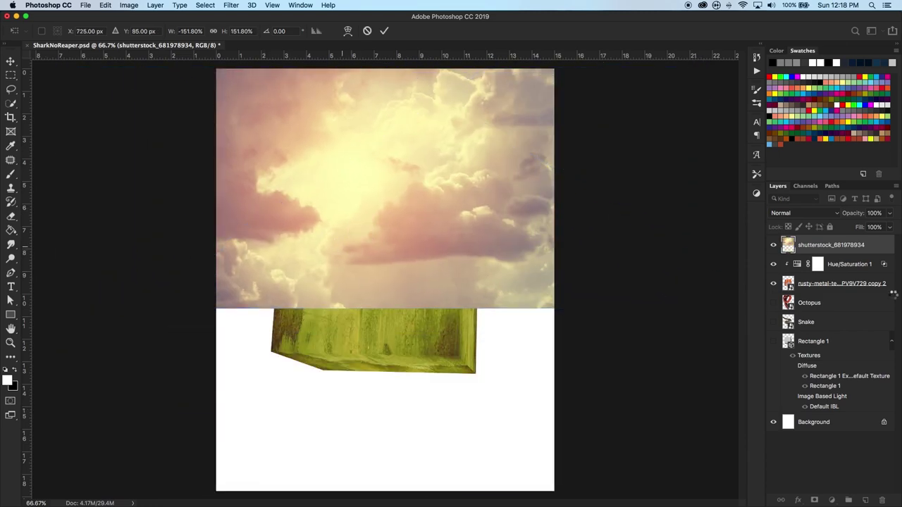
{"action": "key", "text": "Return"}
{"action": "key", "text": "ctrl+bracketleft"}
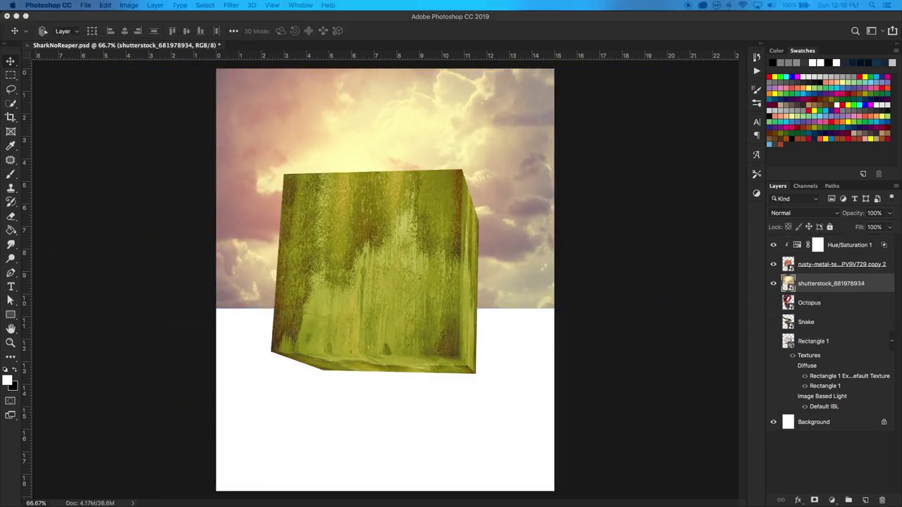
Step: Add the purple sunset sky at about 195%, flipped both ways and shifted down
{"action": "left_click_drag", "start_coordinate": [278, 315], "coordinate": [279, 317]}
{"action": "left_click_drag", "start_coordinate": [547, 383], "coordinate": [704, 492]}
{"action": "right_click", "coordinate": [508, 409]}
{"action": "left_click", "coordinate": [530, 493]}
{"action": "right_click", "coordinate": [529, 496]}
{"action": "left_click", "coordinate": [599, 491]}
{"action": "key", "text": "Return"}
{"action": "left_click_drag", "start_coordinate": [440, 293], "coordinate": [465, 384]}
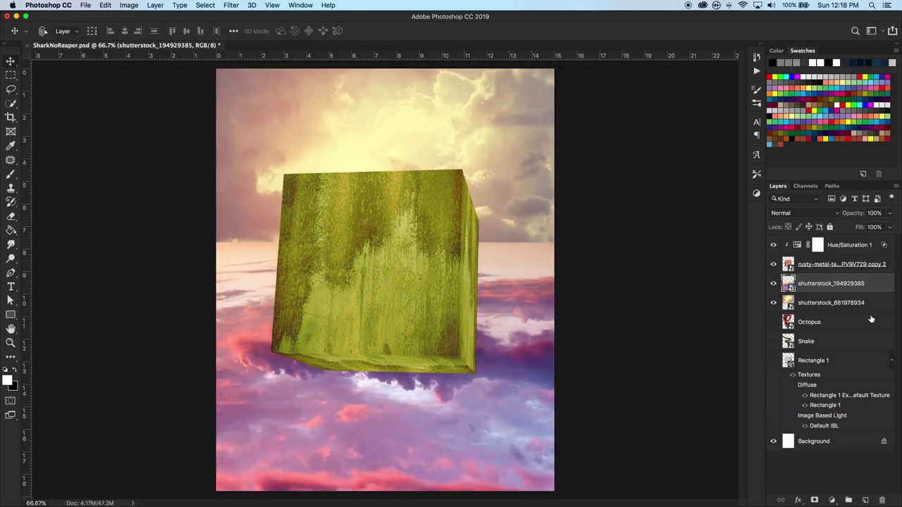
Step: Mask the lower cloud photo, painting out its left horizon with a large brush
{"action": "left_click", "coordinate": [814, 500]}
{"action": "key", "text": "b"}
{"action": "left_click", "coordinate": [26, 31]}
{"action": "double_click", "coordinate": [35, 148]}
{"action": "left_click", "coordinate": [254, 290]}
{"action": "key", "text": "bracketleft"}
{"action": "key", "text": "bracketleft"}
{"action": "key", "text": "bracketleft"}
Step: Tint the clouds with a clipped Hue/Saturation adjustment at hue +36
{"action": "key", "text": "ctrl+u"}
{"action": "left_click_drag", "start_coordinate": [683, 297], "coordinate": [700, 296]}
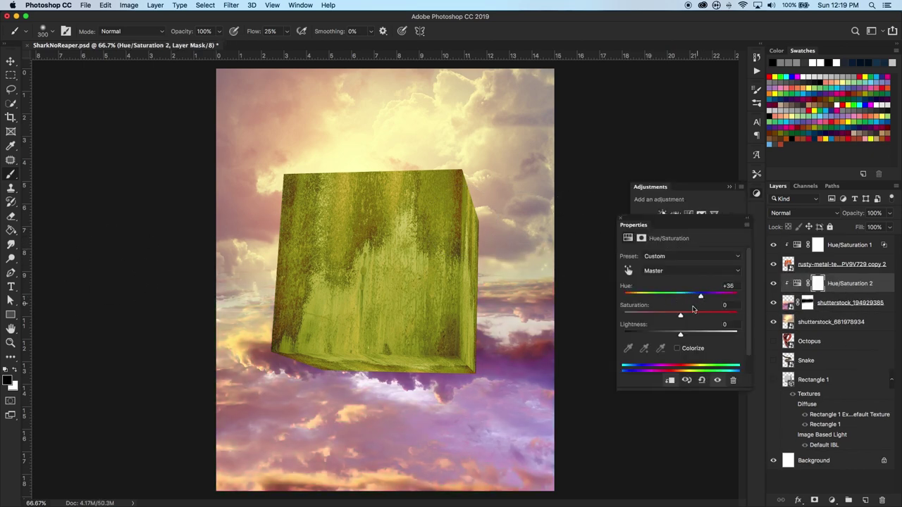
{"action": "left_click", "coordinate": [753, 361]}
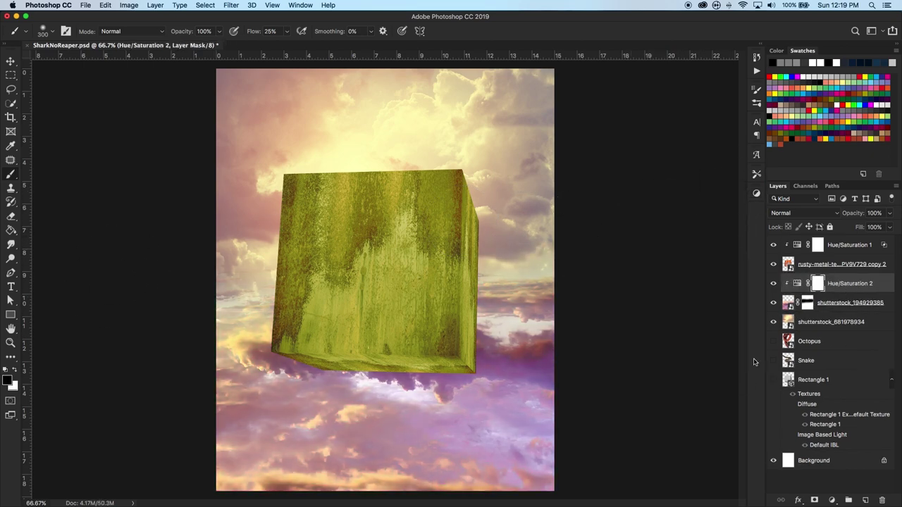
Step: Flip the shutterstock_681978934 upper clouds and move them into place
{"action": "left_click", "coordinate": [831, 322]}
{"action": "key", "text": "ctrl+t"}
{"action": "right_click", "coordinate": [526, 290]}
{"action": "left_click", "coordinate": [563, 407]}
{"action": "right_click", "coordinate": [524, 275]}
{"action": "mouse_move", "coordinate": [493, 281]}
{"action": "left_mouse_down"}
{"action": "mouse_move", "coordinate": [271, 158]}
{"action": "mouse_move", "coordinate": [253, 163]}
{"action": "left_mouse_up"}
{"action": "key", "text": "Return"}
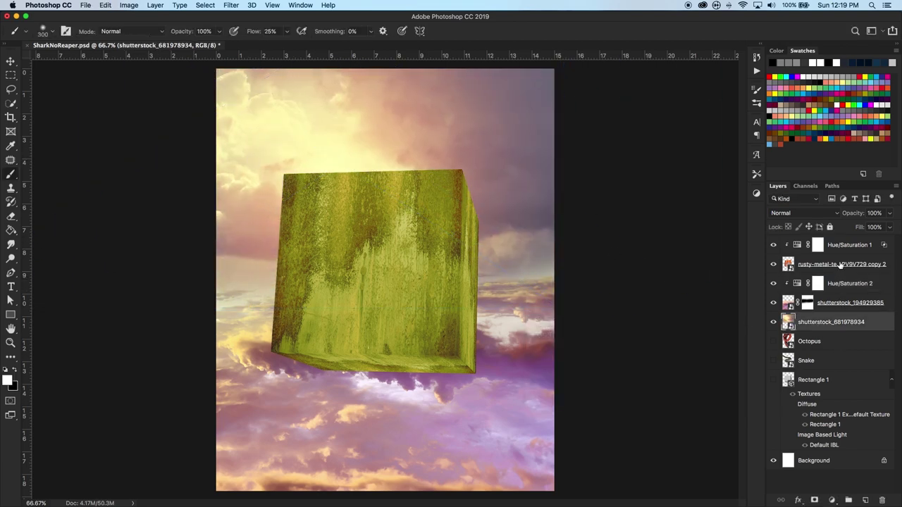
Step: Add an Exposure adjustment above Hue/Saturation 1, set to about -4
{"action": "left_click", "coordinate": [849, 245]}
{"action": "left_click", "coordinate": [756, 192]}
{"action": "left_click", "coordinate": [701, 213]}
{"action": "left_click_drag", "start_coordinate": [680, 281], "coordinate": [647, 284]}
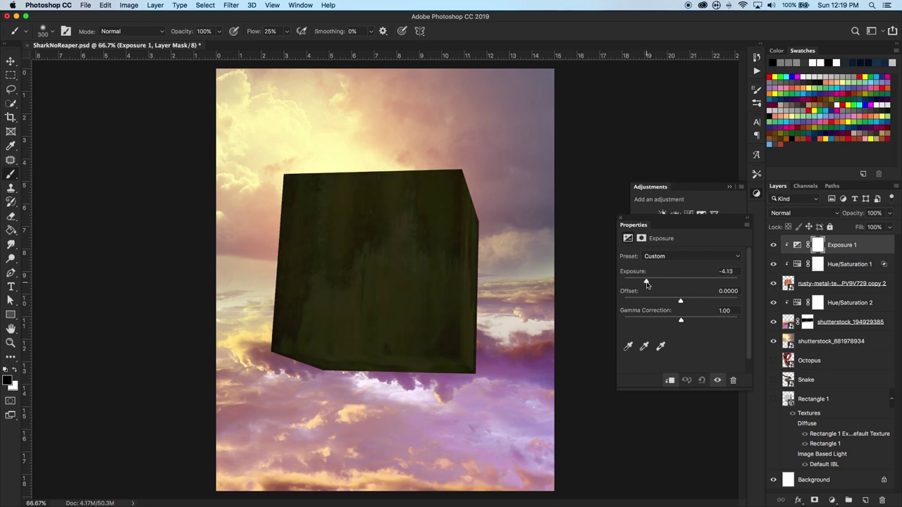
Step: Split the Exposure 1 Blend If sliders so only the cube's darker tones darken
{"action": "double_click", "coordinate": [881, 253]}
{"action": "mouse_move", "coordinate": [586, 337]}
{"action": "left_mouse_down"}
{"action": "mouse_move", "coordinate": [653, 337]}
{"action": "mouse_move", "coordinate": [707, 314]}
{"action": "mouse_move", "coordinate": [659, 337]}
{"action": "mouse_move", "coordinate": [622, 314]}
{"action": "left_mouse_up"}
{"action": "left_click_drag", "start_coordinate": [659, 337], "coordinate": [685, 338]}
{"action": "left_click", "coordinate": [805, 148]}
Step: Paint the exposure mask over the cube's lower half with a 600 px brush
{"action": "key", "text": "b"}
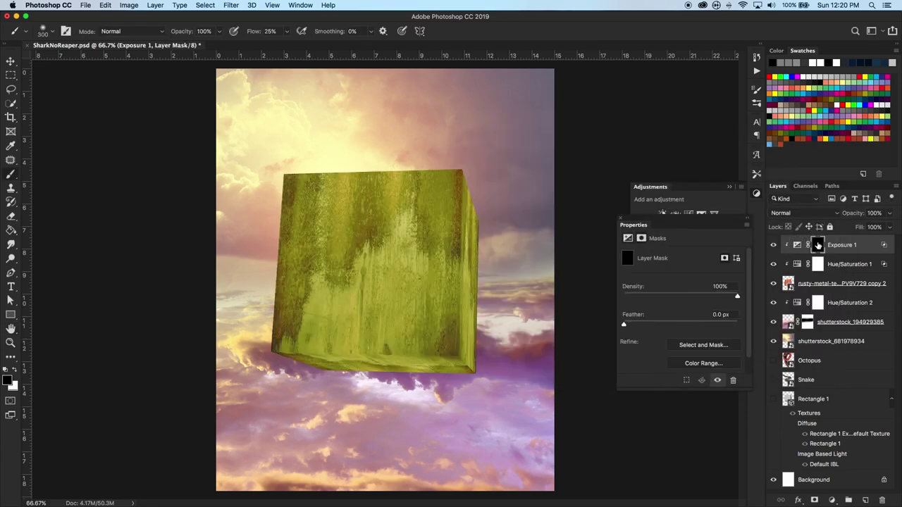
{"action": "key", "text": "ctrl+plus"}
{"action": "key", "text": "ctrl+plus"}
{"action": "scroll", "coordinate": [594, 372], "scroll_direction": "down", "scroll_amount": 5}
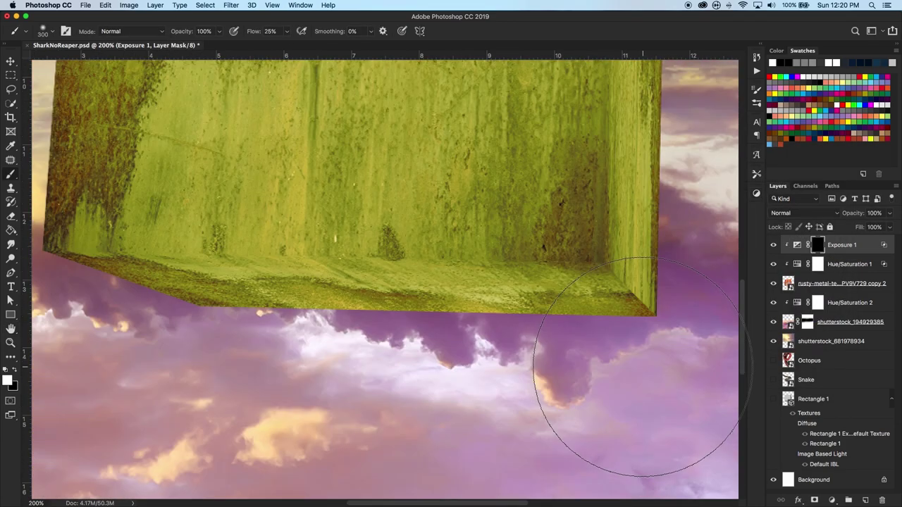
{"action": "key", "text": "bracketleft"}
{"action": "key", "text": "bracketleft"}
{"action": "key", "text": "bracketleft"}
{"action": "scroll", "coordinate": [537, 318], "scroll_direction": "up", "scroll_amount": 2}
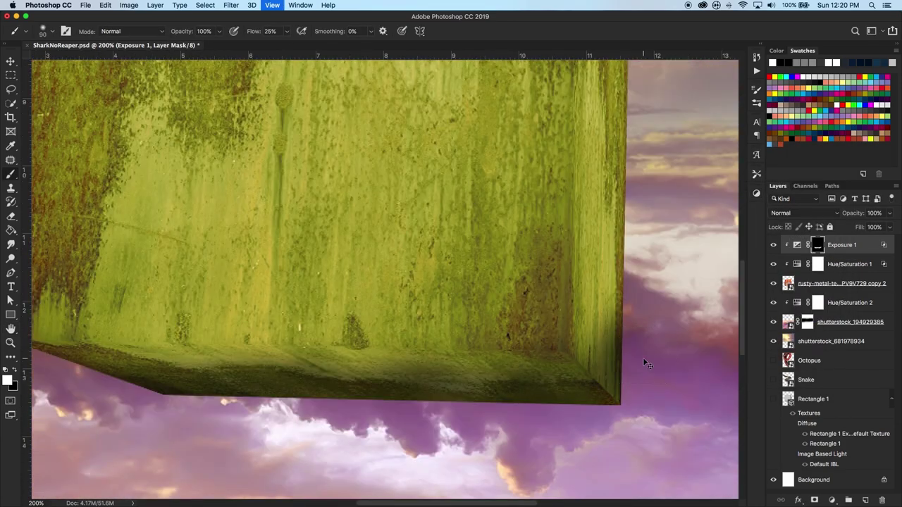
{"action": "key", "text": "ctrl+minus"}
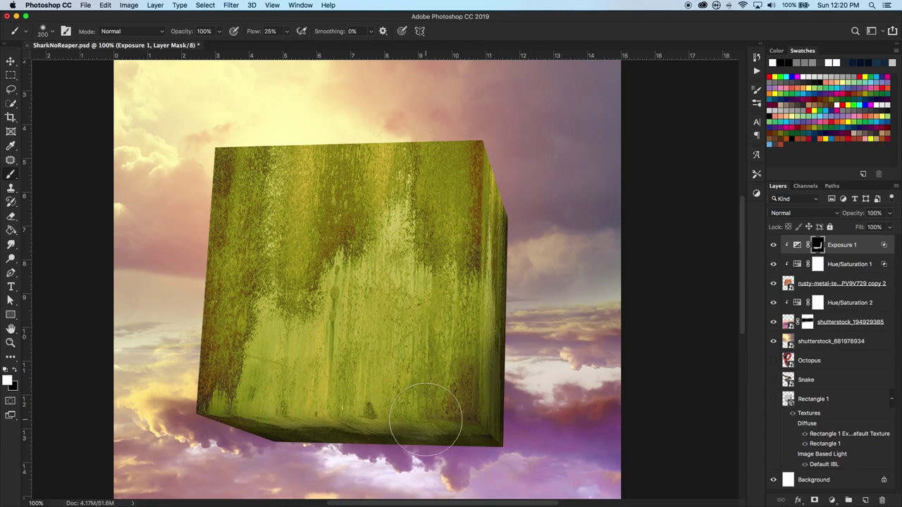
{"action": "key", "text": "bracketright"}
{"action": "key", "text": "bracketright"}
{"action": "key", "text": "bracketright"}
{"action": "left_click_drag", "start_coordinate": [310, 375], "coordinate": [597, 444]}
Step: Add a second Exposure adjustment raised to about +2.48
{"action": "left_click", "coordinate": [756, 193]}
{"action": "left_click", "coordinate": [701, 213]}
{"action": "left_click_drag", "start_coordinate": [679, 281], "coordinate": [700, 282]}
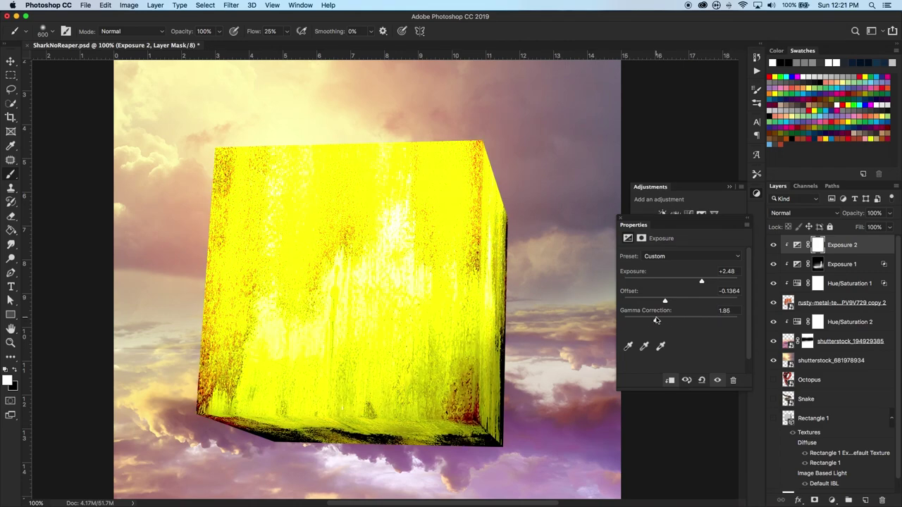
Step: Fine-tune the Exposure 2 brightening and limit it with Blend If on the underlying tones
{"action": "left_click_drag", "start_coordinate": [700, 282], "coordinate": [696, 282]}
{"action": "left_click", "coordinate": [756, 174]}
{"action": "left_click", "coordinate": [756, 192]}
{"action": "double_click", "coordinate": [873, 247]}
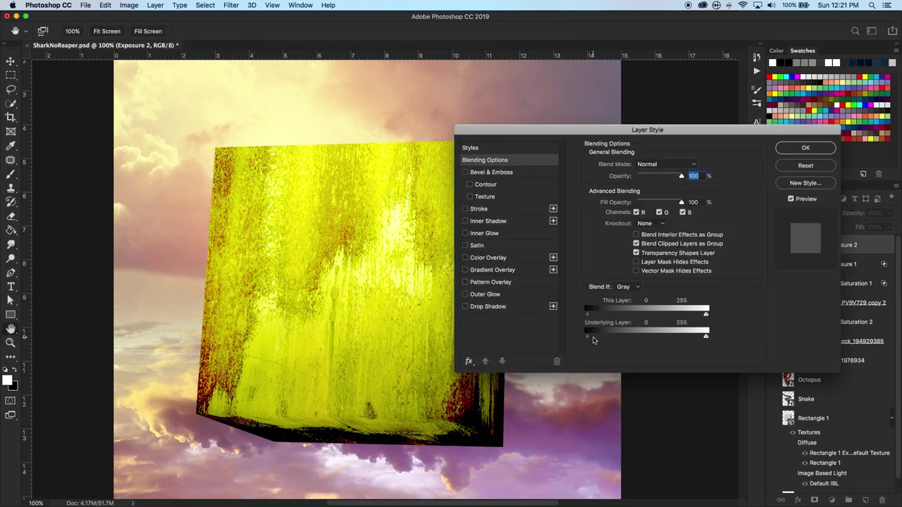
{"action": "left_click_drag", "start_coordinate": [590, 342], "coordinate": [673, 342]}
{"action": "left_click", "coordinate": [805, 148]}
Step: Invert the Exposure 2 mask and paint white over the cube's top edge, upper-left and centre
{"action": "key", "text": "ctrl+i"}
{"action": "mouse_move", "coordinate": [257, 125]}
{"action": "left_mouse_down"}
{"action": "mouse_move", "coordinate": [312, 101]}
{"action": "mouse_move", "coordinate": [208, 142]}
{"action": "left_mouse_up"}
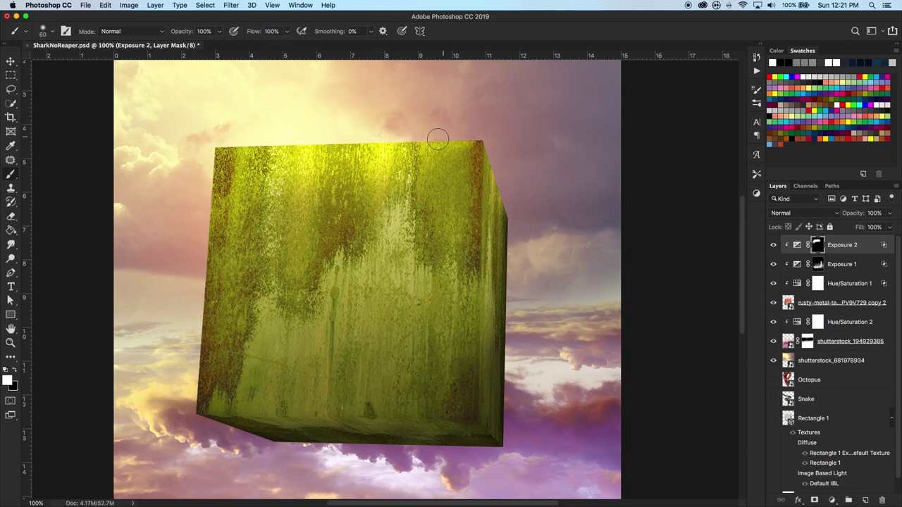
{"action": "left_click_drag", "start_coordinate": [437, 138], "coordinate": [282, 247]}
{"action": "key", "text": "bracketright"}
{"action": "key", "text": "bracketright"}
{"action": "key", "text": "bracketright"}
{"action": "left_click_drag", "start_coordinate": [382, 191], "coordinate": [594, 213]}
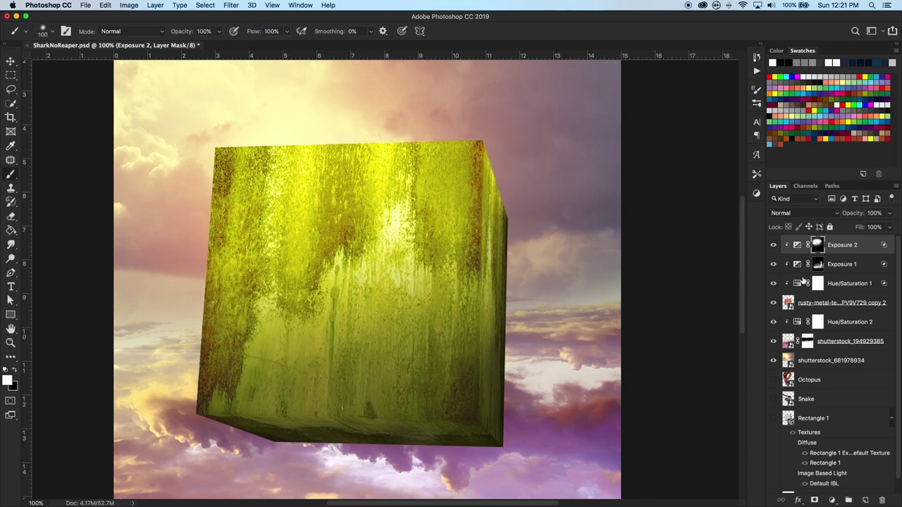
Step: Add an Exposure 3 layer at +20 with an inverted mask, and hide it
{"action": "left_click", "coordinate": [755, 193]}
{"action": "left_click", "coordinate": [701, 213]}
{"action": "left_click_drag", "start_coordinate": [680, 280], "coordinate": [738, 281]}
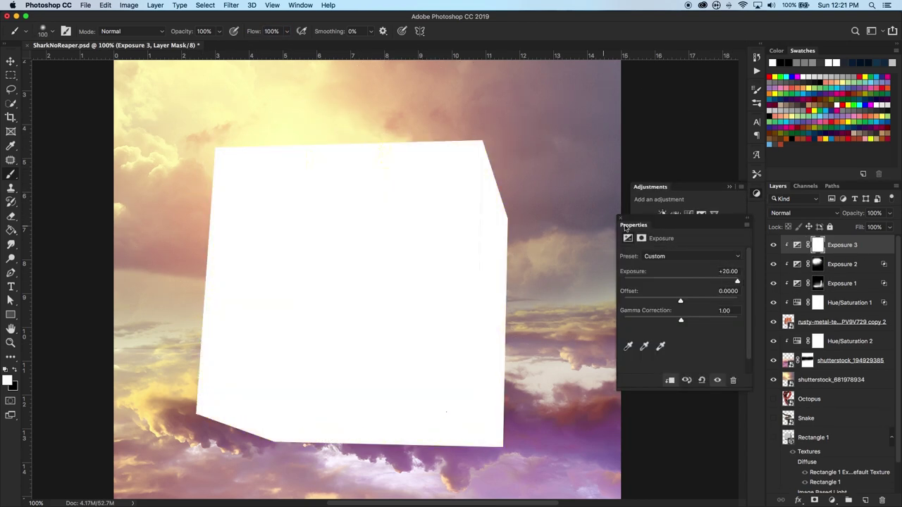
{"action": "left_click", "coordinate": [815, 246]}
{"action": "key", "text": "ctrl+i"}
{"action": "left_click", "coordinate": [773, 245]}
Step: Switch Exposure 2 to Linear Dodge (Add) blending
{"action": "left_click", "coordinate": [842, 265]}
{"action": "left_click", "coordinate": [803, 213]}
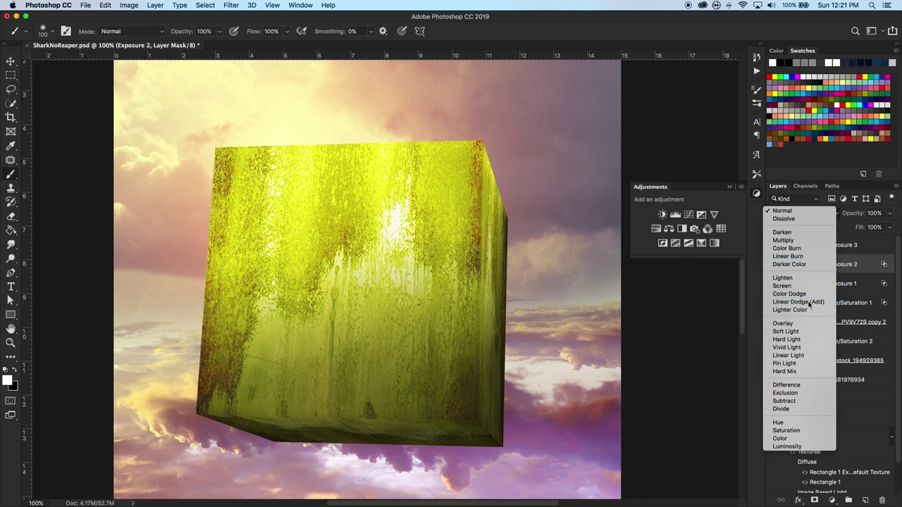
{"action": "left_click", "coordinate": [785, 309]}
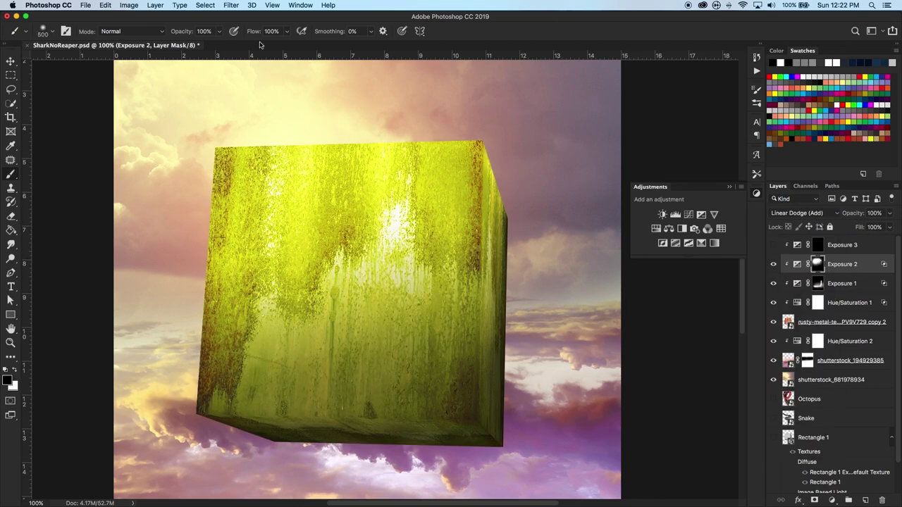
{"action": "type", "text": "20"}
Step: Repaint the Exposure 2 mask with a 400 px brush so the cube's upper face glows
{"action": "mouse_move", "coordinate": [162, 141]}
{"action": "left_mouse_down"}
{"action": "mouse_move", "coordinate": [362, 162]}
{"action": "mouse_move", "coordinate": [379, 272]}
{"action": "left_mouse_up"}
{"action": "key", "text": "bracketleft"}
{"action": "key", "text": "bracketleft"}
{"action": "key", "text": "bracketleft"}
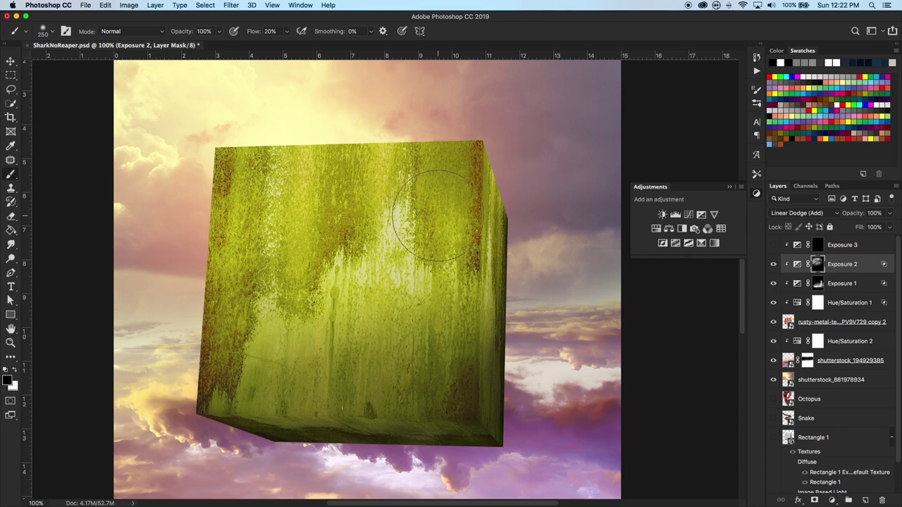
{"action": "left_click_drag", "start_coordinate": [522, 141], "coordinate": [211, 214]}
{"action": "key", "text": "x"}
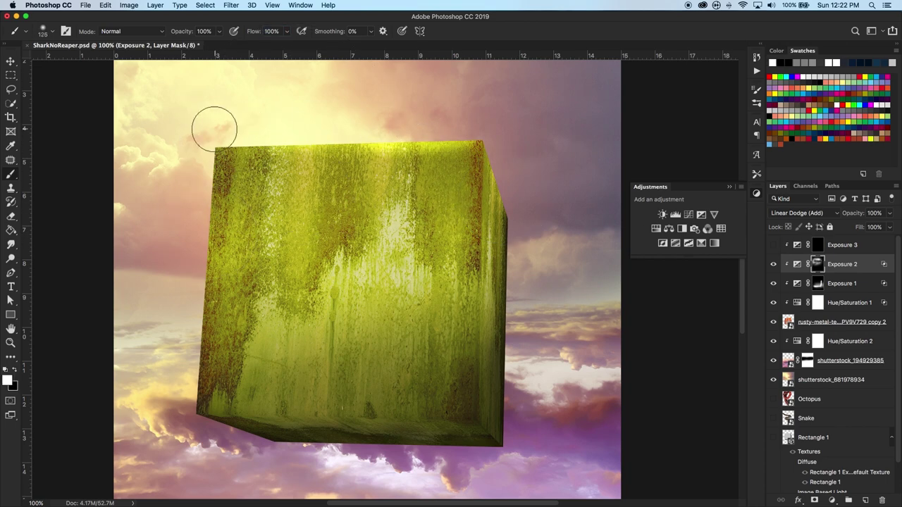
{"action": "key", "text": "bracketright"}
{"action": "key", "text": "bracketright"}
{"action": "key", "text": "bracketright"}
{"action": "key", "text": "bracketright"}
{"action": "key", "text": "bracketright"}
{"action": "key", "text": "bracketright"}
{"action": "left_click_drag", "start_coordinate": [237, 145], "coordinate": [382, 80]}
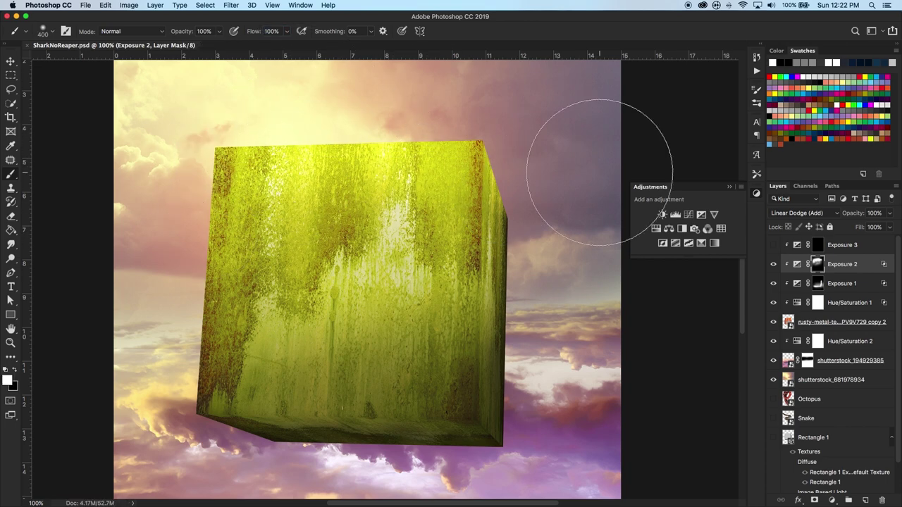
{"action": "key", "text": "super+minus"}
{"action": "left_click", "coordinate": [817, 244]}
{"action": "left_click", "coordinate": [155, 5]}
Step: Create a Solid Color fill layer named 'Sun' sampled pale yellow (f6e9ad) from the clouds
{"action": "left_click", "coordinate": [282, 124]}
{"action": "type", "text": "Sun"}
{"action": "key", "text": "Return"}
{"action": "key", "text": "Return"}
{"action": "key", "text": "super+i"}
{"action": "double_click", "coordinate": [789, 245]}
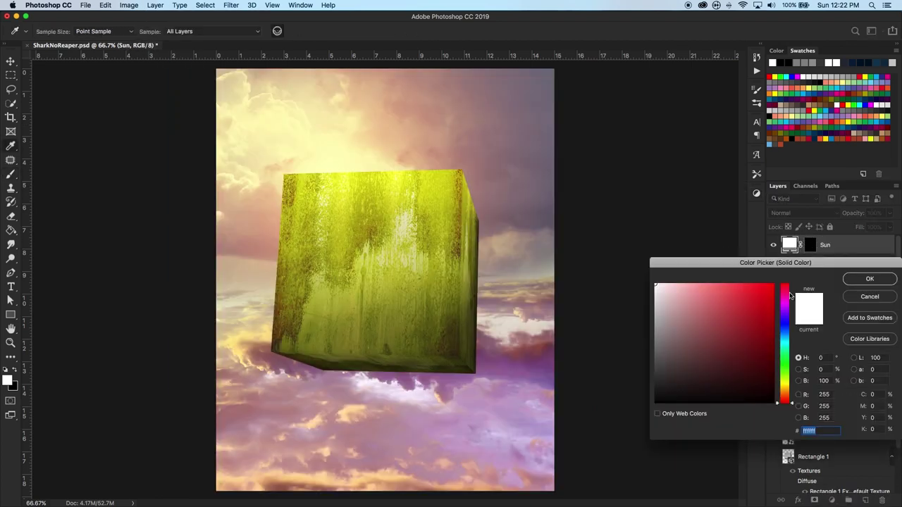
{"action": "left_click", "coordinate": [255, 118]}
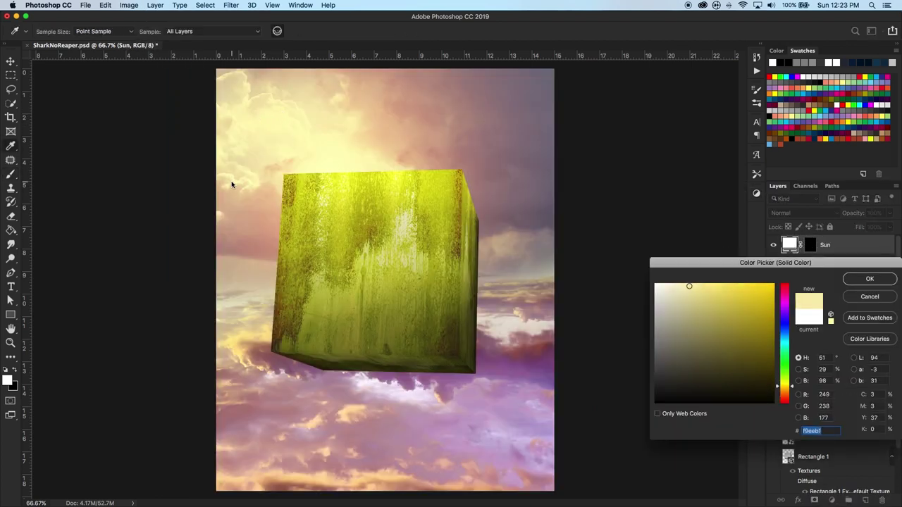
{"action": "left_click", "coordinate": [870, 278]}
Step: Set Sun to Linear Dodge (Add) and paint its glow above the cube's upper left
{"action": "left_click", "coordinate": [796, 213]}
{"action": "left_click", "coordinate": [803, 313]}
{"action": "left_click_drag", "start_coordinate": [272, 119], "coordinate": [331, 120]}
{"action": "key", "text": "shift+3"}
{"action": "key", "text": "shift+1"}
{"action": "key", "text": "bracketleft"}
{"action": "key", "text": "bracketleft"}
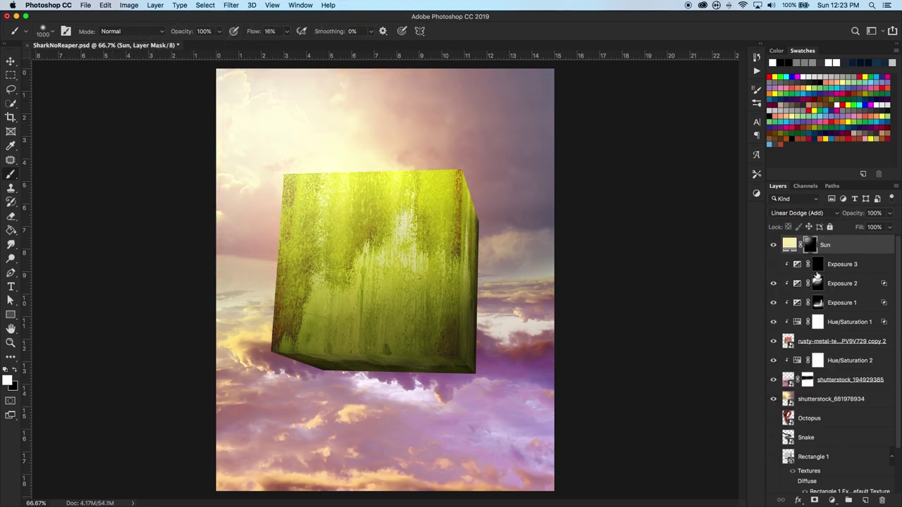
{"action": "key", "text": "alt+bracketleft"}
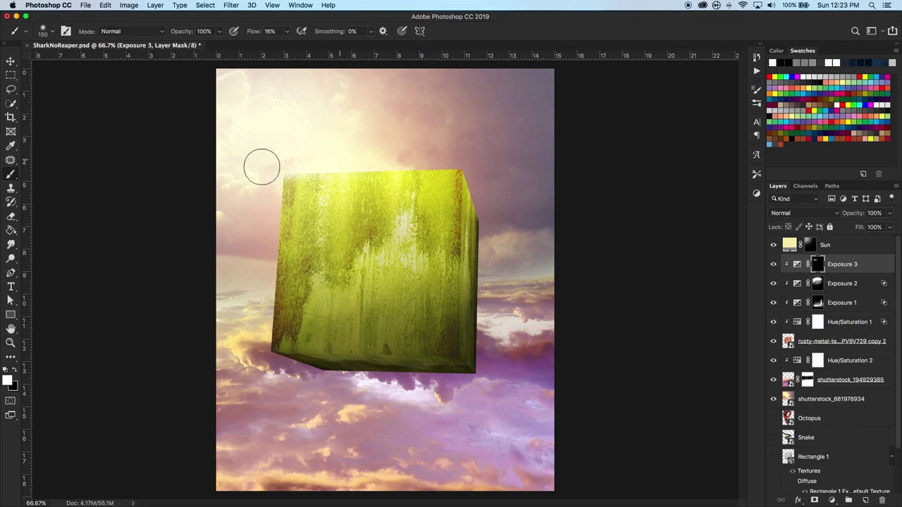
{"action": "key", "text": "bracketright"}
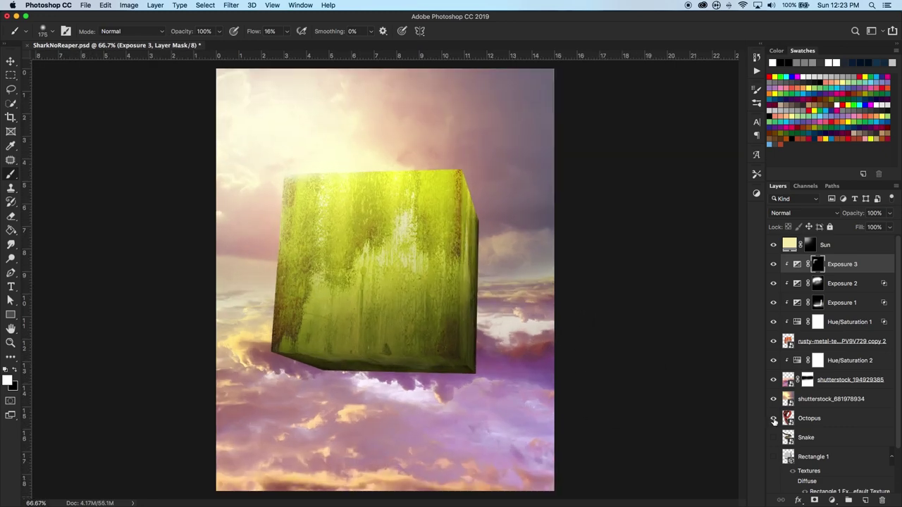
{"action": "left_click_drag", "start_coordinate": [843, 281], "coordinate": [842, 255]}
Step: Shrink the octopus tentacle, move it to the cube's upper left, and place it behind the cube
{"action": "key", "text": "ctrl+t"}
{"action": "key", "text": "ctrl+0"}
{"action": "left_click_drag", "start_coordinate": [491, 469], "coordinate": [318, 298]}
{"action": "left_click_drag", "start_coordinate": [283, 268], "coordinate": [291, 271]}
{"action": "key", "text": "Return"}
{"action": "left_click_drag", "start_coordinate": [809, 263], "coordinate": [831, 370]}
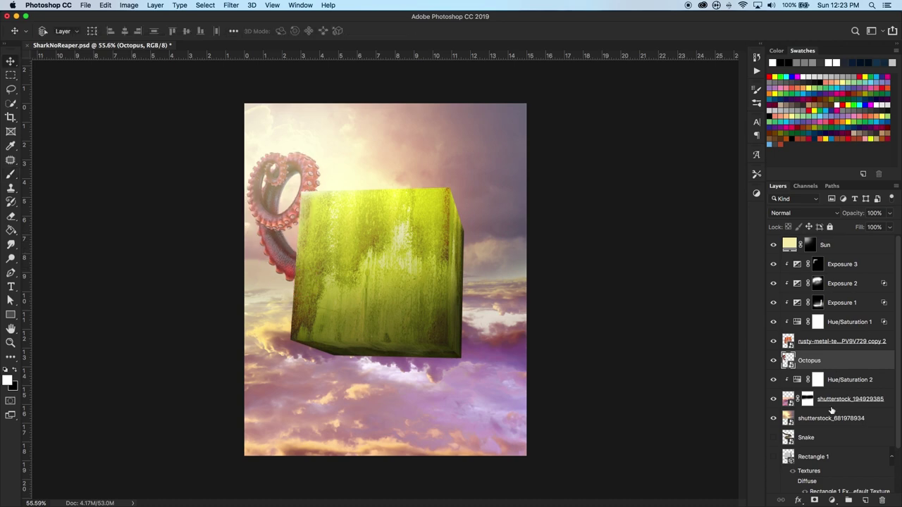
Step: Scale all layers up to Exposure 3 down to about 92%
{"action": "left_click", "coordinate": [841, 265], "text": "shift"}
{"action": "key", "text": "ctrl+t"}
{"action": "left_click_drag", "start_coordinate": [525, 455], "coordinate": [504, 429]}
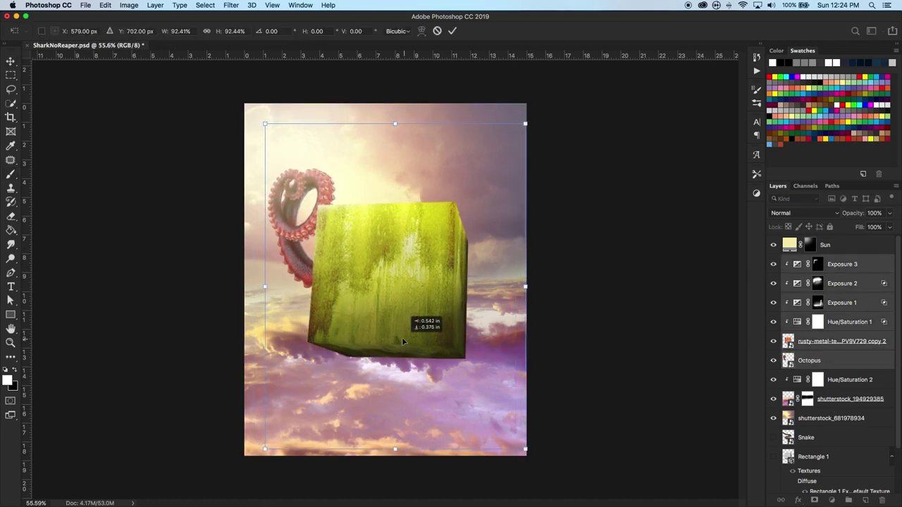
{"action": "key", "text": "ctrl+plus"}
{"action": "key", "text": "Return"}
Step: Add an Exposure layer clipped to the Octopus at -3.03 to darken the tentacle
{"action": "key", "text": "ctrl+1"}
{"action": "scroll", "coordinate": [398, 282], "scroll_direction": "left", "scroll_amount": 2}
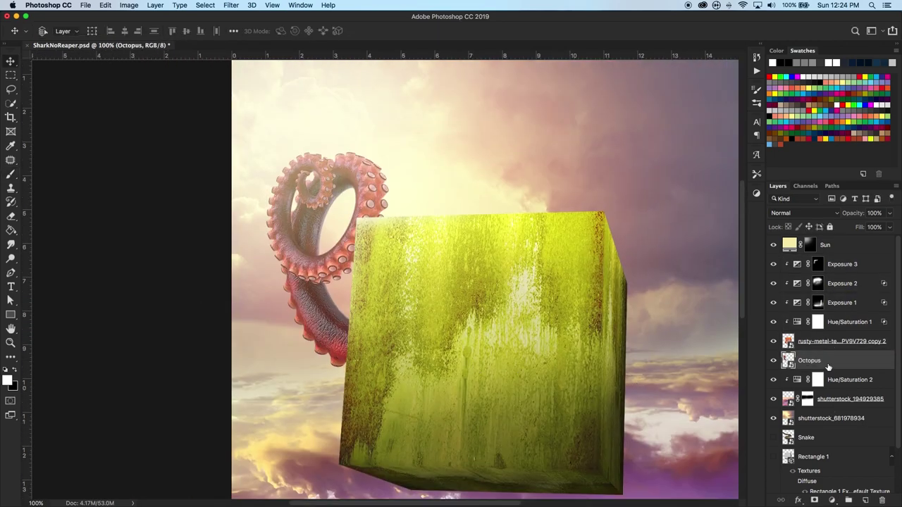
{"action": "key", "text": "ctrl+alt+g"}
{"action": "left_click_drag", "start_coordinate": [681, 281], "coordinate": [655, 281]}
{"action": "left_click", "coordinate": [622, 221]}
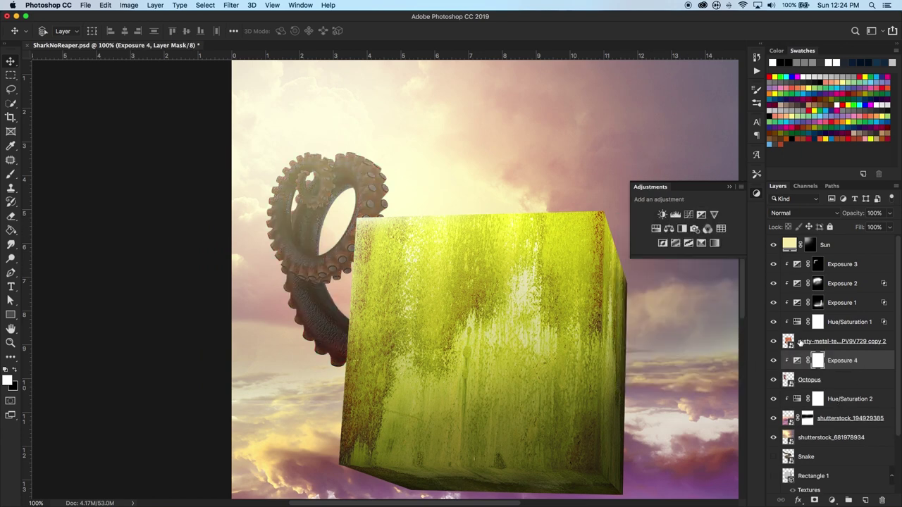
Step: Invert the Exposure 4 mask to hide the darkening and review its settings
{"action": "key", "text": "ctrl+i"}
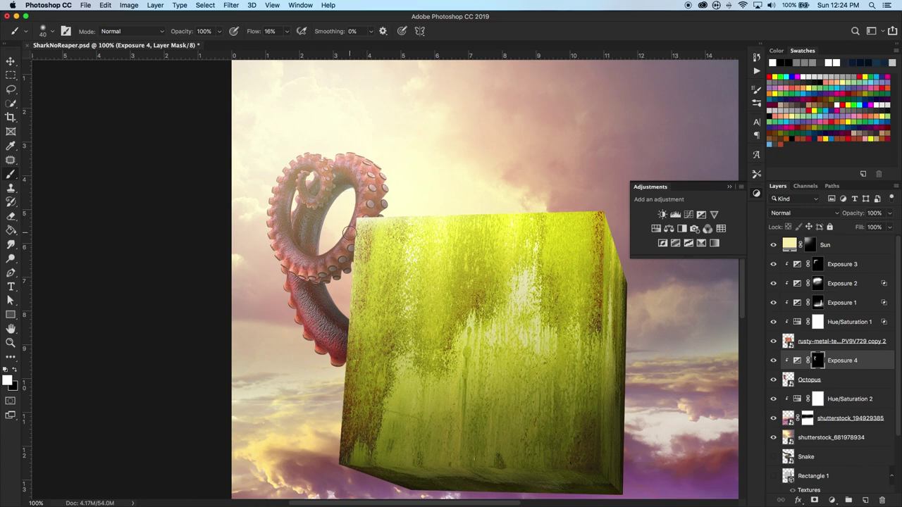
{"action": "scroll", "coordinate": [349, 233], "scroll_direction": "up", "scroll_amount": 2}
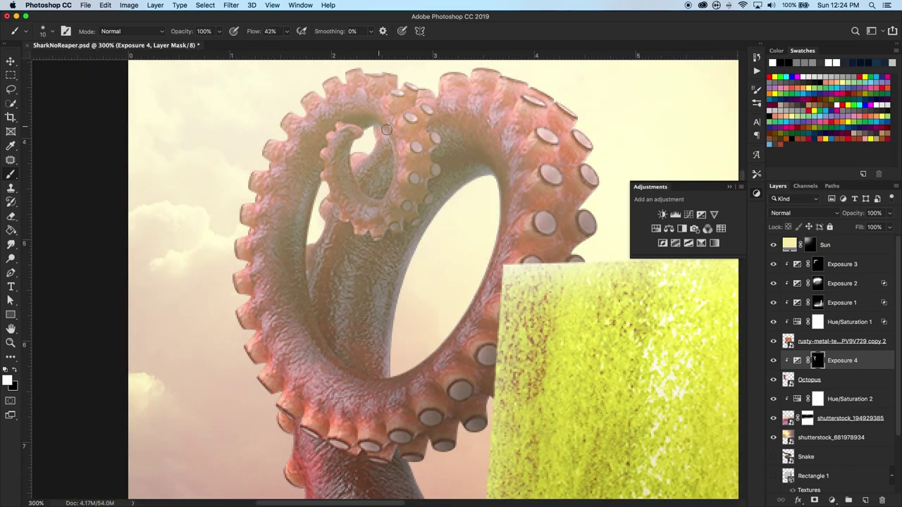
{"action": "scroll", "coordinate": [316, 310], "scroll_direction": "down", "scroll_amount": 5}
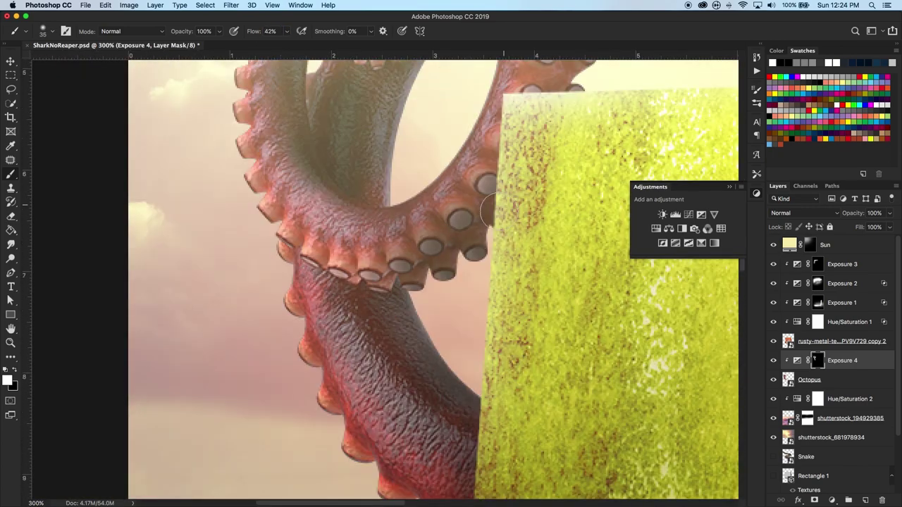
{"action": "left_click", "coordinate": [796, 360]}
{"action": "scroll", "coordinate": [676, 296], "scroll_direction": "right", "scroll_amount": 3}
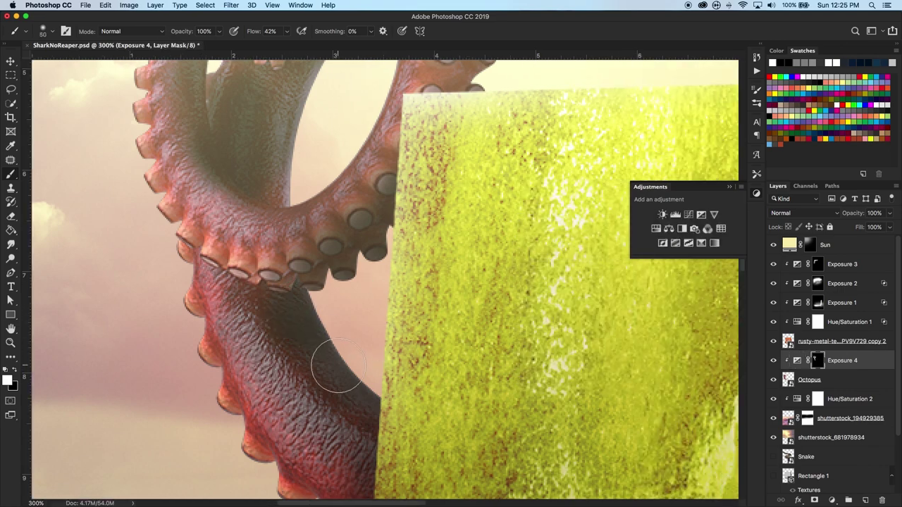
{"action": "scroll", "coordinate": [337, 366], "scroll_direction": "up", "scroll_amount": 3}
{"action": "scroll", "coordinate": [363, 358], "scroll_direction": "up", "scroll_amount": 3}
{"action": "scroll", "coordinate": [362, 358], "scroll_direction": "up", "scroll_amount": 3}
Step: Add an Exposure 5 layer clipped to the Octopus at -0.77, set to Linear Dodge (Add), with Blend If adjusted
{"action": "left_click", "coordinate": [809, 380]}
{"action": "left_click", "coordinate": [700, 214]}
{"action": "mouse_move", "coordinate": [680, 280]}
{"action": "left_mouse_down"}
{"action": "mouse_move", "coordinate": [701, 281]}
{"action": "mouse_move", "coordinate": [673, 281]}
{"action": "left_mouse_up"}
{"action": "left_click", "coordinate": [803, 213]}
{"action": "left_click", "coordinate": [803, 293]}
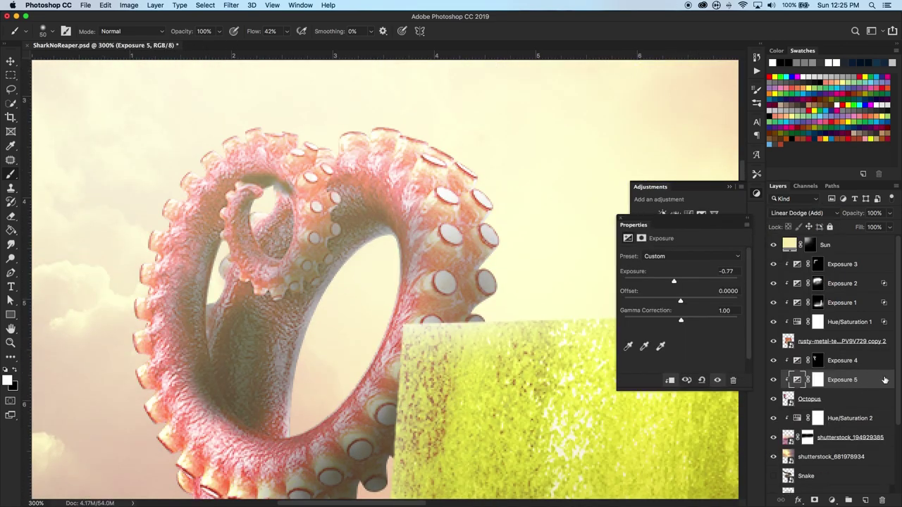
{"action": "double_click", "coordinate": [848, 380]}
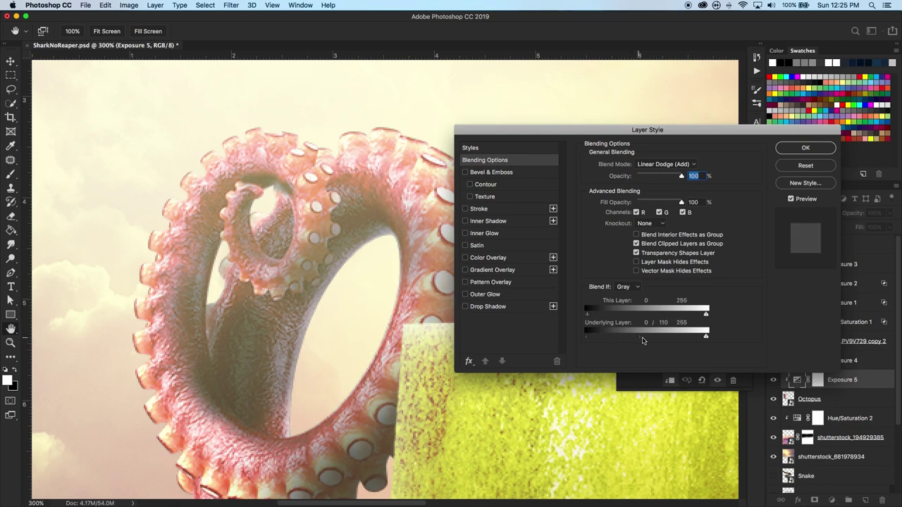
{"action": "key", "text": "Return"}
Step: Invert the Exposure 5 mask and paint highlights onto the tentacle's upper edges
{"action": "key", "text": "b"}
{"action": "key", "text": "ctrl+i"}
{"action": "key", "text": "ctrl+minus"}
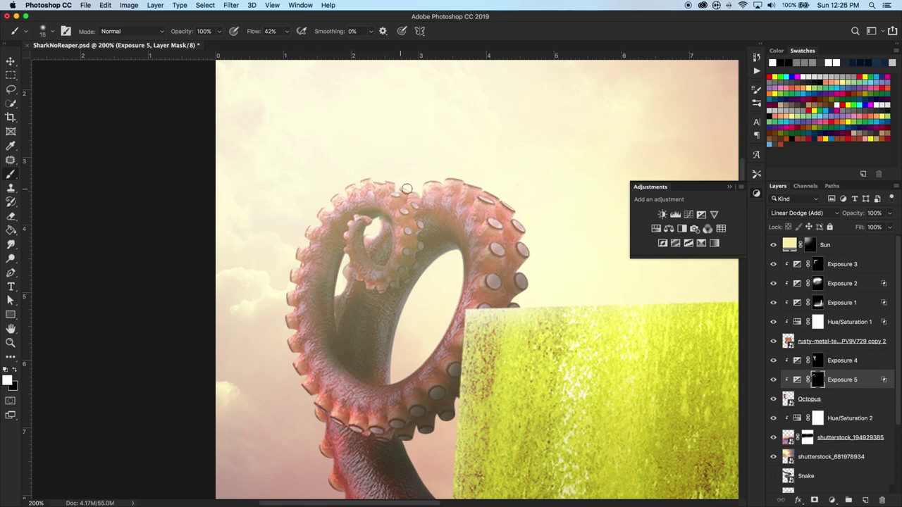
{"action": "key", "text": "bracketright"}
{"action": "key", "text": "bracketright"}
{"action": "key", "text": "bracketright"}
{"action": "scroll", "coordinate": [306, 376], "scroll_direction": "down", "scroll_amount": 2}
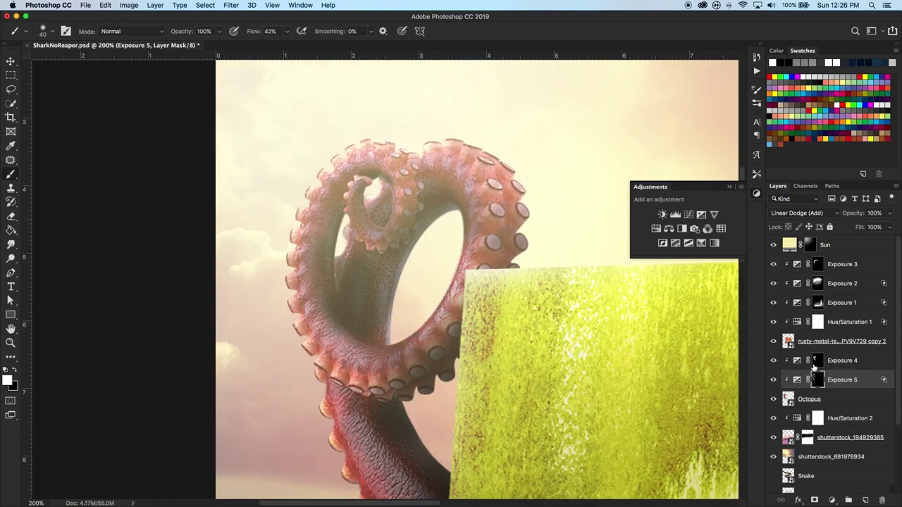
{"action": "left_click", "coordinate": [815, 361]}
{"action": "key", "text": "x"}
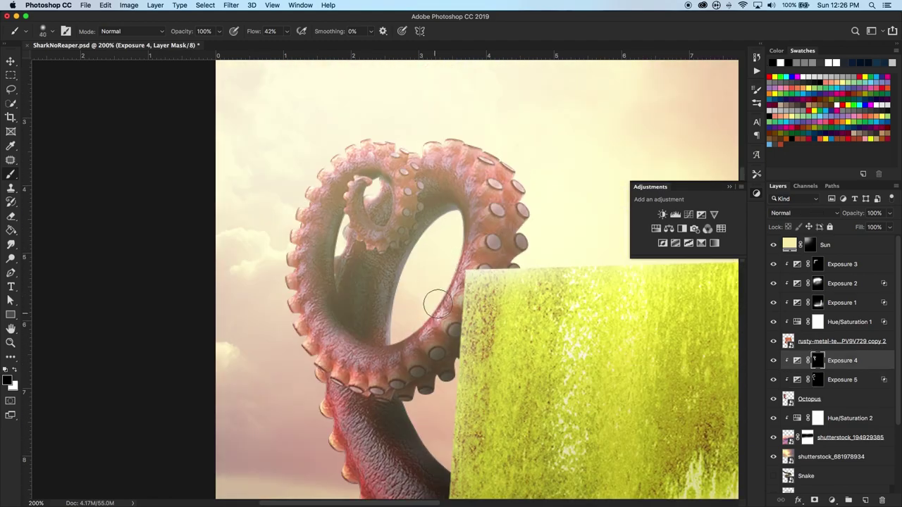
{"action": "key", "text": "super+minus"}
{"action": "key", "text": "x"}
{"action": "left_click", "coordinate": [851, 246]}
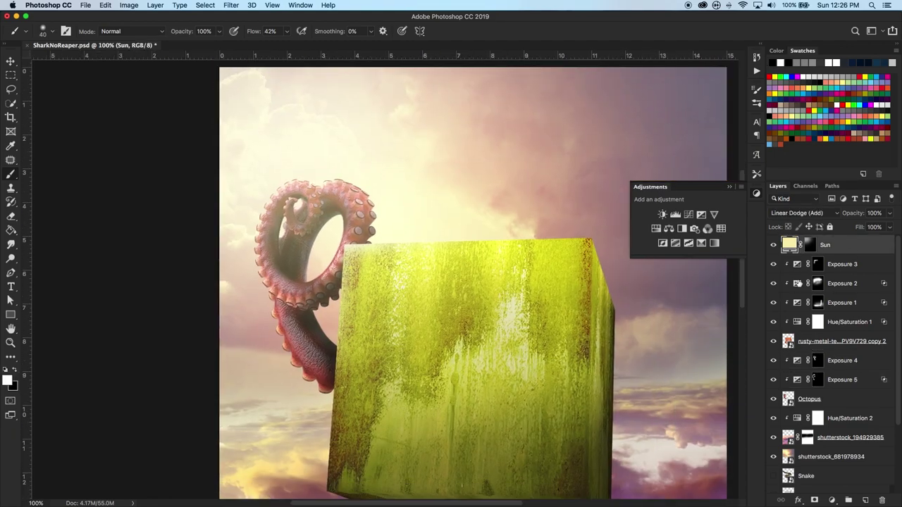
Step: Duplicate the Sun layer beneath the rust texture and delete the copy's mask
{"action": "left_click_drag", "start_coordinate": [824, 245], "coordinate": [824, 350]}
{"action": "left_click", "coordinate": [882, 500]}
{"action": "left_click", "coordinate": [520, 175]}
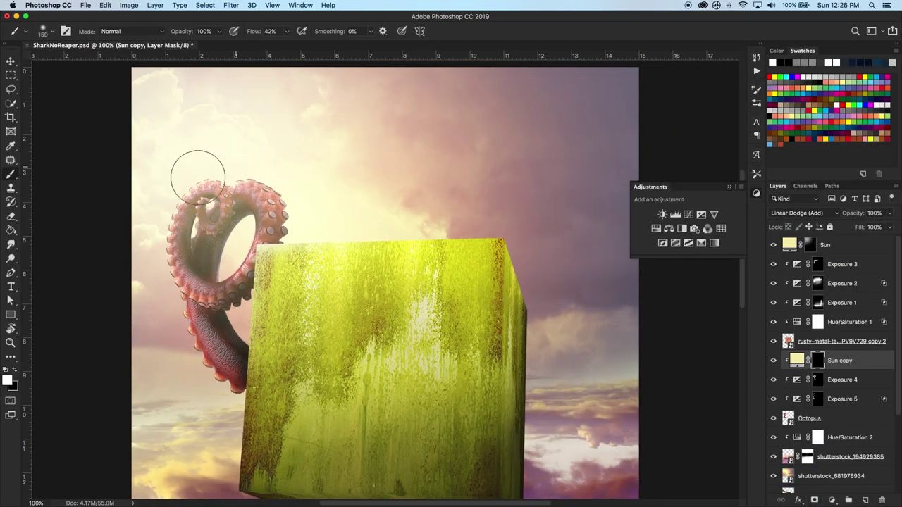
Step: Recolour the Sun copy and Sun fills to warm orange
{"action": "double_click", "coordinate": [798, 362]}
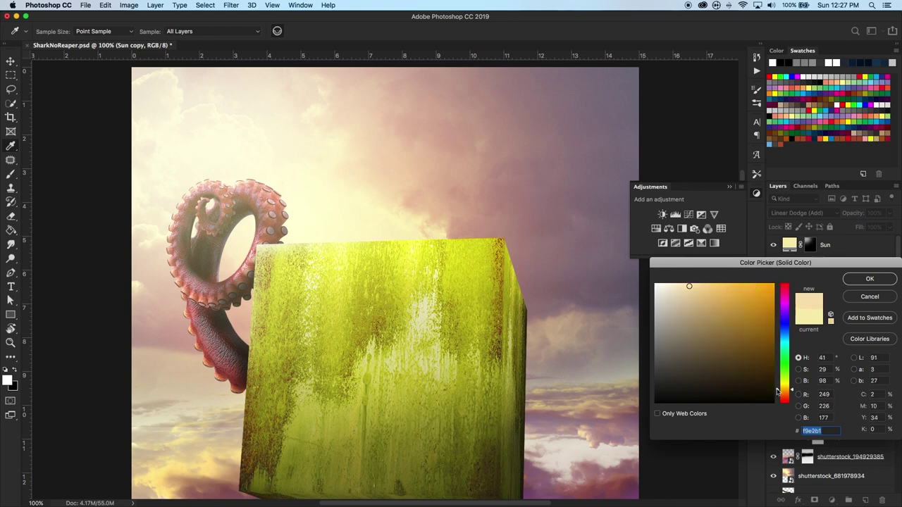
{"action": "key", "text": "Return"}
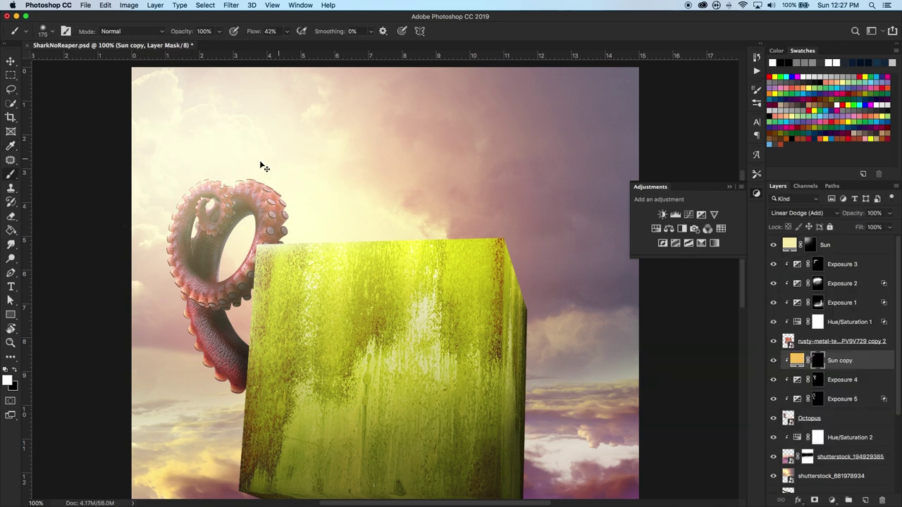
{"action": "double_click", "coordinate": [789, 245]}
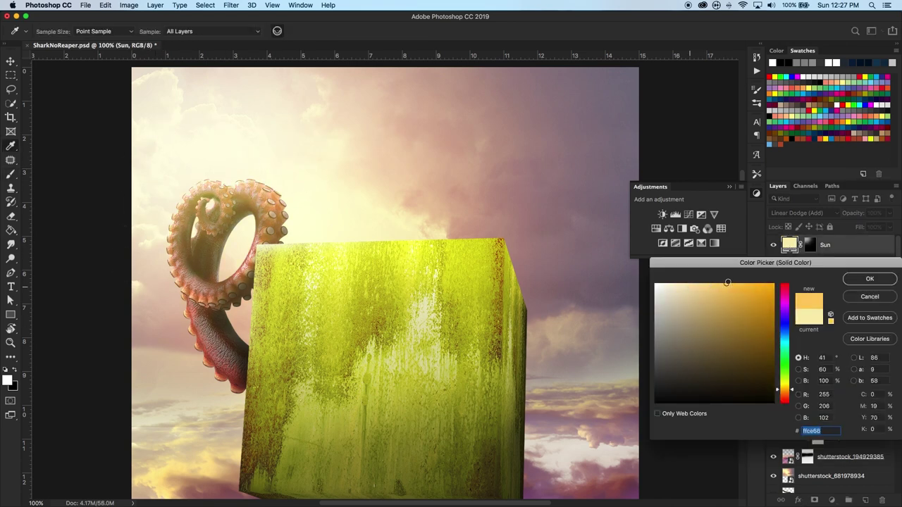
{"action": "key", "text": "Return"}
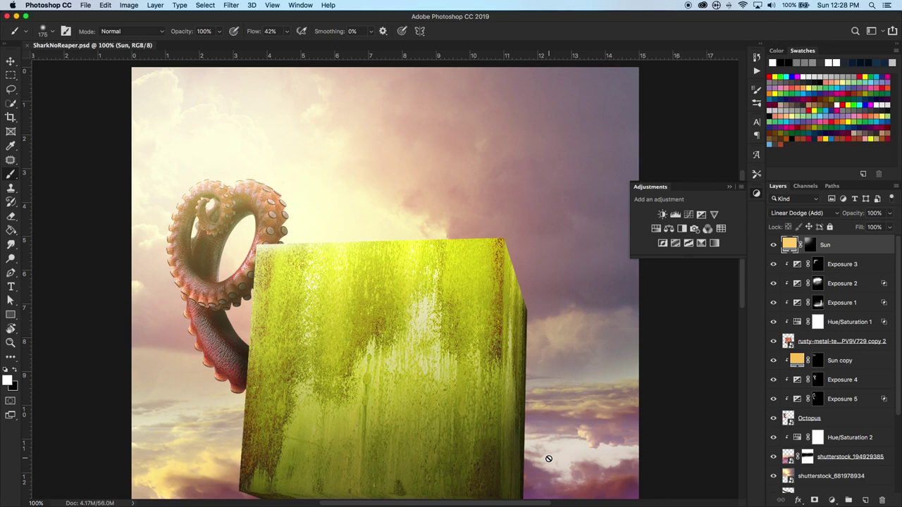
{"action": "key", "text": "super+minus"}
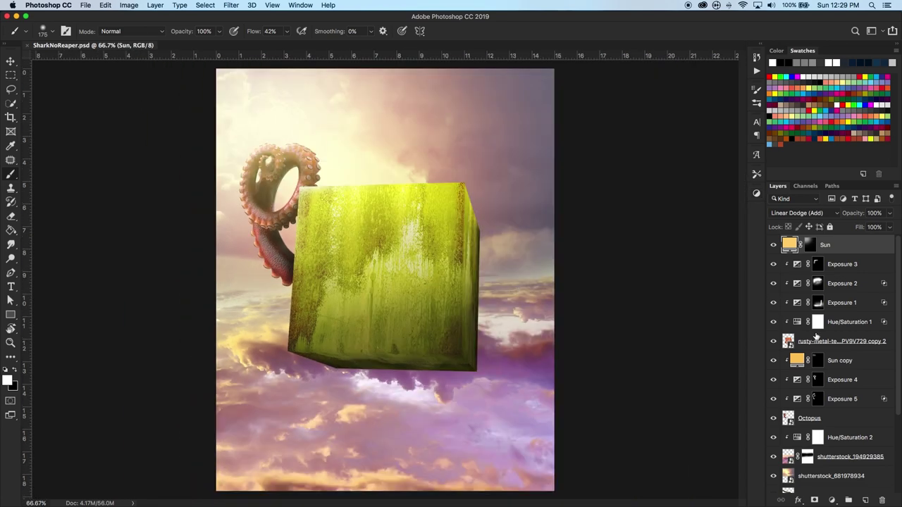
Step: Move the Snake layer under Sun, show it, and scale it down onto the cube
{"action": "scroll", "coordinate": [815, 336], "scroll_direction": "down", "scroll_amount": 3}
{"action": "left_click_drag", "start_coordinate": [803, 423], "coordinate": [772, 266]}
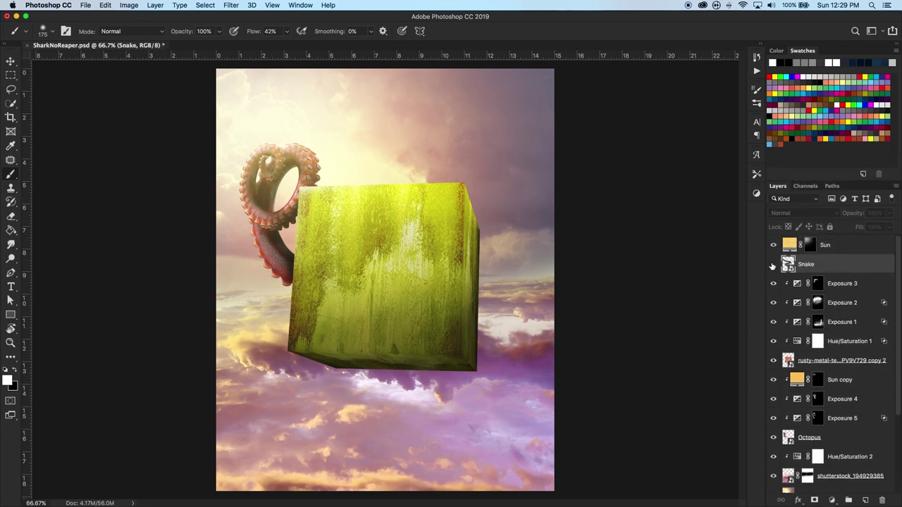
{"action": "left_click", "coordinate": [773, 263]}
{"action": "key", "text": "ctrl+t"}
{"action": "left_click_drag", "start_coordinate": [598, 388], "coordinate": [479, 305]}
{"action": "mouse_move", "coordinate": [394, 240]}
{"action": "left_mouse_down"}
{"action": "mouse_move", "coordinate": [570, 243]}
{"action": "mouse_move", "coordinate": [468, 235]}
{"action": "mouse_move", "coordinate": [475, 251]}
{"action": "left_mouse_up"}
{"action": "key", "text": "Return"}
{"action": "key", "text": "b"}
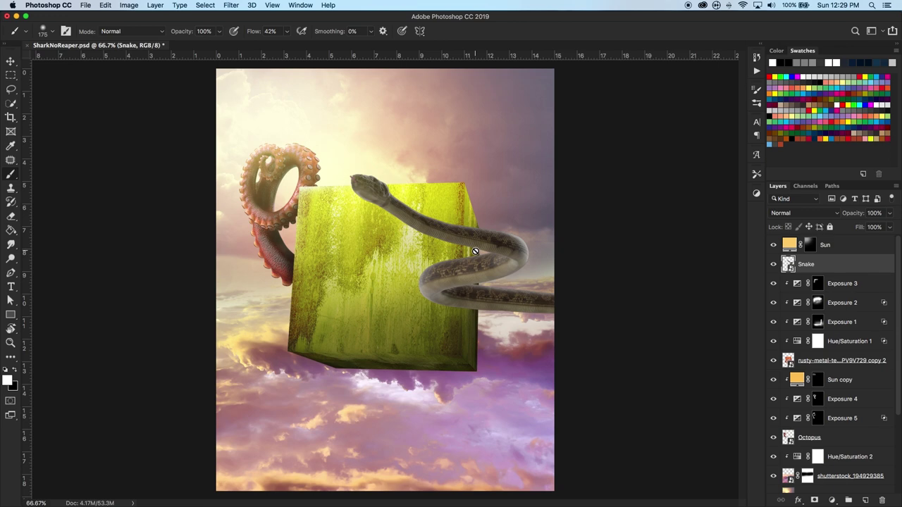
Step: Outline the snake's lower coil behind the cube with the Polygonal Lasso
{"action": "scroll", "coordinate": [474, 251], "scroll_direction": "up", "scroll_amount": 3}
{"action": "key", "text": "l"}
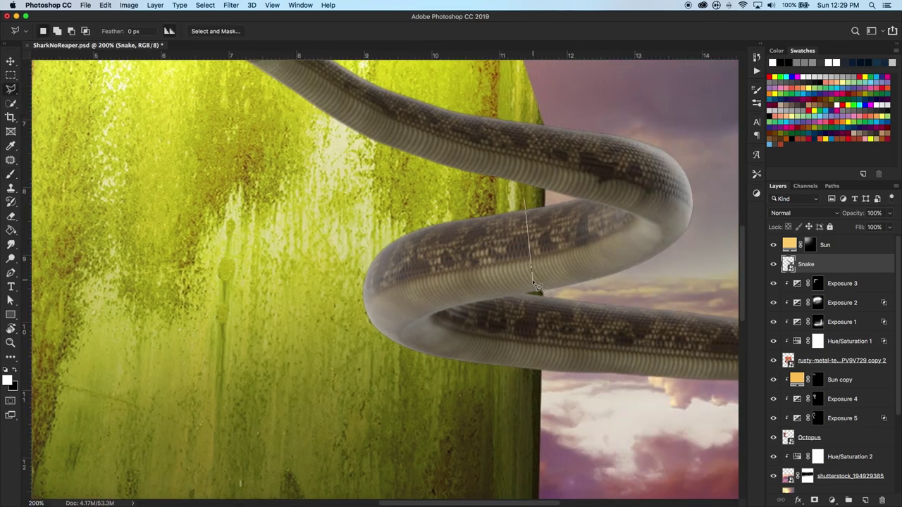
{"action": "left_click", "coordinate": [536, 293]}
{"action": "left_click", "coordinate": [537, 202]}
{"action": "left_click", "coordinate": [340, 212]}
{"action": "left_click", "coordinate": [317, 382]}
{"action": "scroll", "coordinate": [380, 392], "scroll_direction": "down", "scroll_amount": 2}
{"action": "left_click", "coordinate": [694, 497]}
{"action": "double_click", "coordinate": [695, 313]}
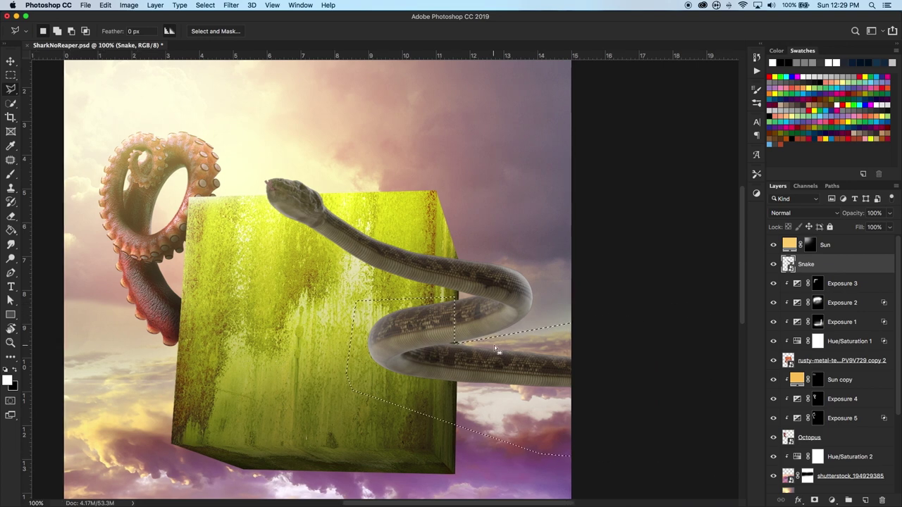
Step: Delete the selected coil, deselect, and nudge the snake slightly up and left
{"action": "key", "text": "Delete"}
{"action": "key", "text": "ctrl+d"}
{"action": "key", "text": "v"}
{"action": "left_click_drag", "start_coordinate": [495, 386], "coordinate": [485, 395]}
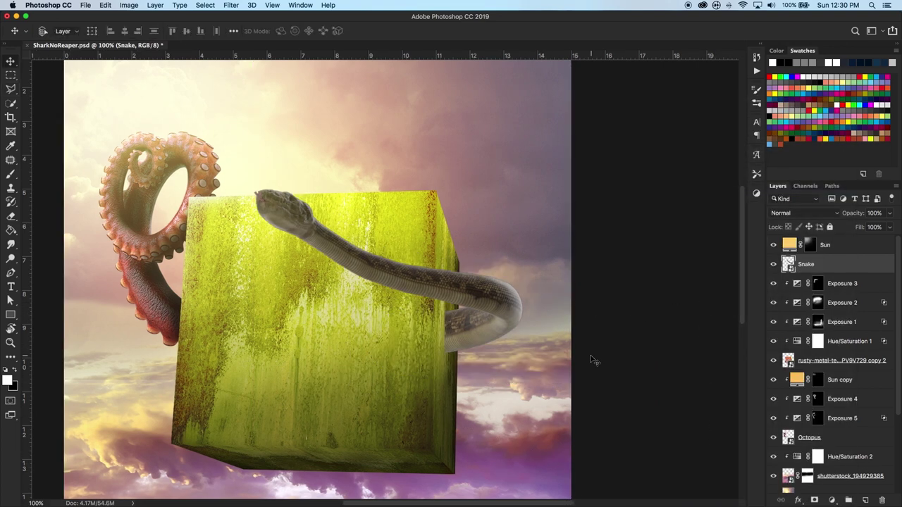
{"action": "key", "text": "ctrl+plus"}
{"action": "left_click", "coordinate": [756, 192]}
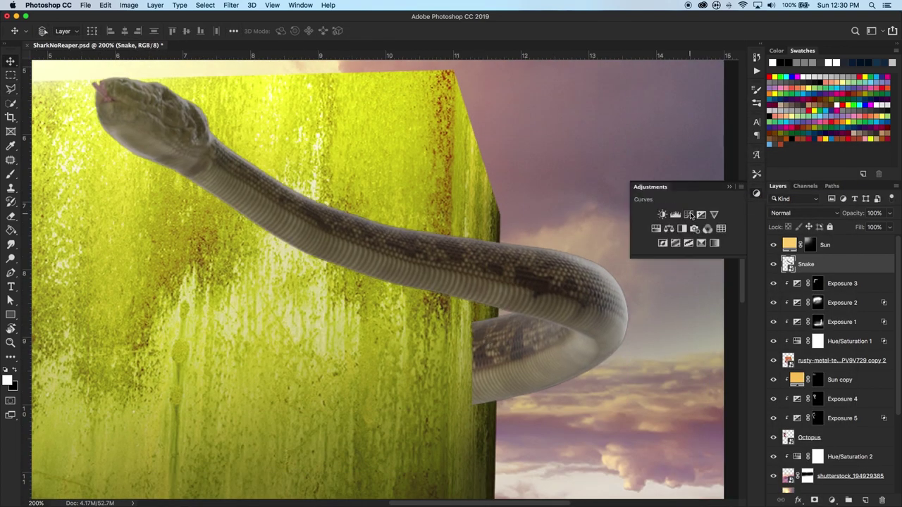
Step: Add an Exposure 6 layer clipped to the Snake in Linear Burn, limited by Blend If
{"action": "left_click", "coordinate": [701, 213]}
{"action": "mouse_move", "coordinate": [681, 282]}
{"action": "left_mouse_down"}
{"action": "mouse_move", "coordinate": [652, 282]}
{"action": "mouse_move", "coordinate": [684, 282]}
{"action": "left_mouse_up"}
{"action": "left_click", "coordinate": [803, 213]}
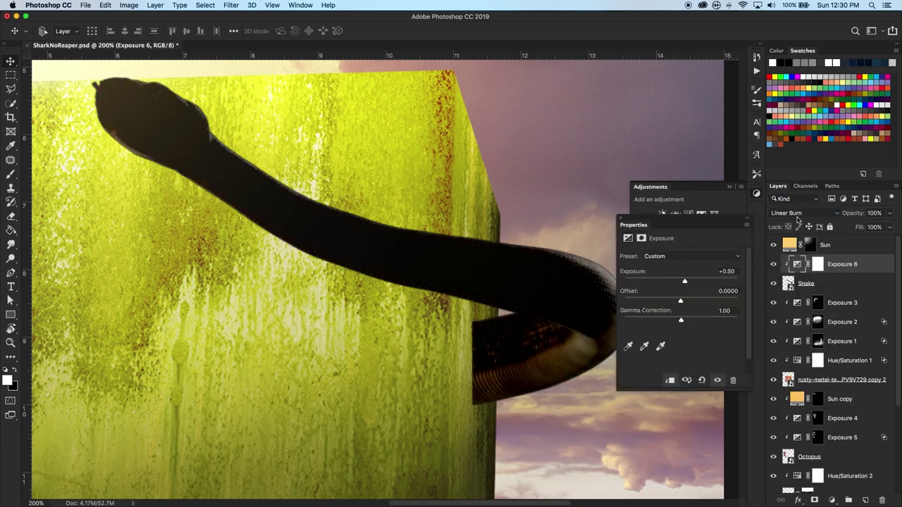
{"action": "double_click", "coordinate": [873, 263]}
{"action": "left_click_drag", "start_coordinate": [706, 336], "coordinate": [617, 341]}
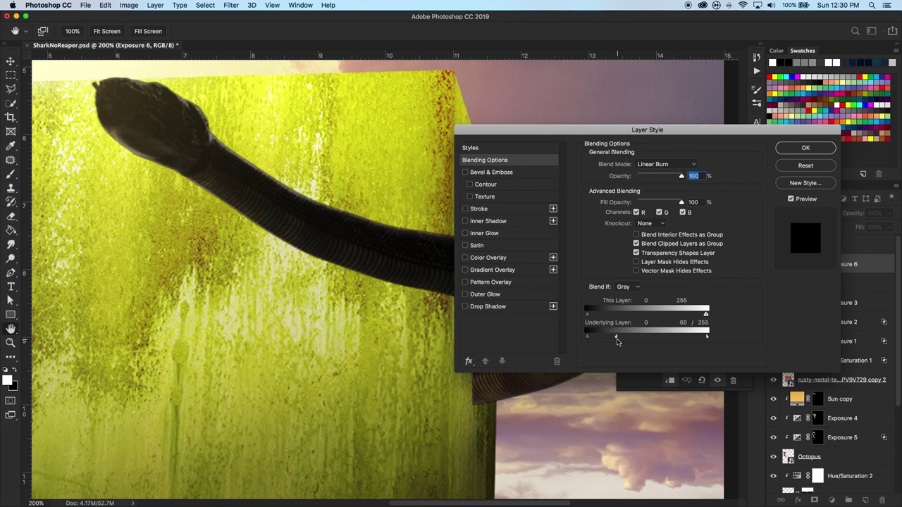
{"action": "left_click", "coordinate": [805, 148]}
Step: Invert the Exposure 6 mask and paint shadows where the snake meets the cube's edge
{"action": "key", "text": "ctrl+i"}
{"action": "key", "text": "b"}
{"action": "scroll", "coordinate": [469, 455], "scroll_direction": "up", "scroll_amount": 2}
{"action": "key", "text": "bracketleft"}
{"action": "key", "text": "bracketleft"}
{"action": "mouse_move", "coordinate": [469, 455]}
{"action": "left_mouse_down"}
{"action": "mouse_move", "coordinate": [460, 398]}
{"action": "mouse_move", "coordinate": [528, 409]}
{"action": "mouse_move", "coordinate": [564, 427]}
{"action": "mouse_move", "coordinate": [588, 416]}
{"action": "mouse_move", "coordinate": [599, 394]}
{"action": "left_mouse_up"}
{"action": "mouse_move", "coordinate": [494, 330]}
{"action": "left_mouse_down"}
{"action": "mouse_move", "coordinate": [533, 383]}
{"action": "mouse_move", "coordinate": [580, 403]}
{"action": "left_mouse_up"}
{"action": "scroll", "coordinate": [805, 355], "scroll_direction": "down", "scroll_amount": 3}
{"action": "left_click", "coordinate": [817, 287]}
{"action": "mouse_move", "coordinate": [458, 373]}
{"action": "left_mouse_down"}
{"action": "mouse_move", "coordinate": [489, 457]}
{"action": "mouse_move", "coordinate": [468, 383]}
{"action": "left_mouse_up"}
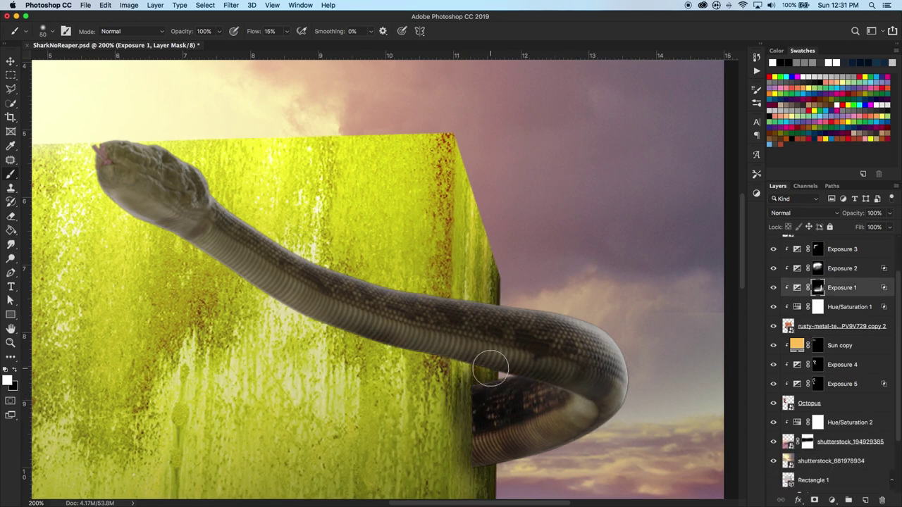
Step: Set Exposure 6 to Normal blending with the snake darkening at about -3.97
{"action": "key", "text": "bracketright"}
{"action": "key", "text": "bracketright"}
{"action": "key", "text": "bracketright"}
{"action": "scroll", "coordinate": [476, 373], "scroll_direction": "down", "scroll_amount": 3}
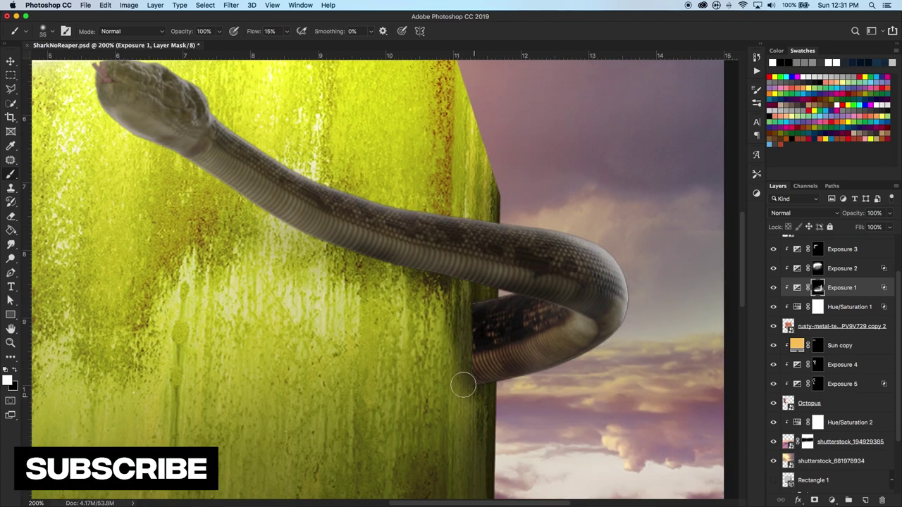
{"action": "double_click", "coordinate": [797, 259]}
{"action": "left_click_drag", "start_coordinate": [673, 283], "coordinate": [623, 282]}
{"action": "left_click", "coordinate": [803, 212]}
{"action": "left_click", "coordinate": [782, 169]}
{"action": "double_click", "coordinate": [846, 257]}
{"action": "key", "text": "Return"}
{"action": "left_click", "coordinate": [788, 274]}
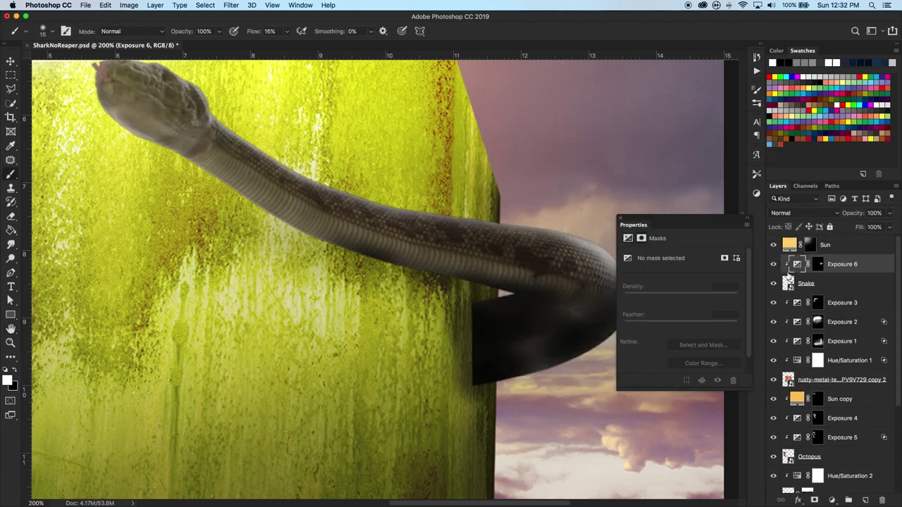
{"action": "left_click", "coordinate": [797, 264]}
{"action": "left_click_drag", "start_coordinate": [624, 282], "coordinate": [683, 282]}
Step: Paint the Exposure 6 mask to shade the snake's lower coil
{"action": "left_click", "coordinate": [817, 264]}
{"action": "mouse_move", "coordinate": [519, 258]}
{"action": "left_mouse_down"}
{"action": "mouse_move", "coordinate": [493, 258]}
{"action": "mouse_move", "coordinate": [542, 338]}
{"action": "mouse_move", "coordinate": [349, 218]}
{"action": "left_mouse_up"}
{"action": "mouse_move", "coordinate": [472, 308]}
{"action": "left_mouse_down"}
{"action": "mouse_move", "coordinate": [484, 382]}
{"action": "mouse_move", "coordinate": [503, 316]}
{"action": "mouse_move", "coordinate": [563, 349]}
{"action": "mouse_move", "coordinate": [508, 316]}
{"action": "mouse_move", "coordinate": [584, 348]}
{"action": "mouse_move", "coordinate": [486, 366]}
{"action": "mouse_move", "coordinate": [578, 331]}
{"action": "mouse_move", "coordinate": [571, 324]}
{"action": "left_mouse_up"}
{"action": "key", "text": "bracketright"}
{"action": "key", "text": "bracketright"}
{"action": "key", "text": "bracketright"}
{"action": "key", "text": "bracketleft"}
{"action": "key", "text": "bracketleft"}
Step: Add an Exposure 7 clipped to the cube, invert its mask, and paint the wall-edge shadow
{"action": "left_click", "coordinate": [836, 360]}
{"action": "left_click", "coordinate": [756, 191]}
{"action": "left_click", "coordinate": [701, 214]}
{"action": "key", "text": "ctrl+i"}
{"action": "mouse_move", "coordinate": [474, 314]}
{"action": "left_mouse_down"}
{"action": "mouse_move", "coordinate": [479, 369]}
{"action": "mouse_move", "coordinate": [483, 316]}
{"action": "left_mouse_up"}
Step: Add an Exposure 8 clipped to the snake with a black mask
{"action": "key", "text": "alt+bracketright"}
{"action": "key", "text": "alt+bracketright"}
{"action": "key", "text": "alt+bracketright"}
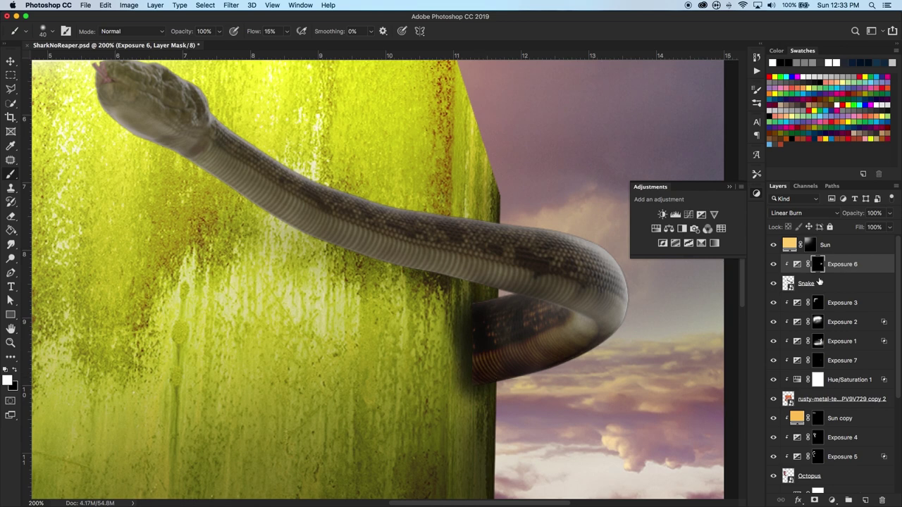
{"action": "left_click", "coordinate": [816, 281]}
{"action": "left_click", "coordinate": [701, 214]}
{"action": "key", "text": "ctrl+i"}
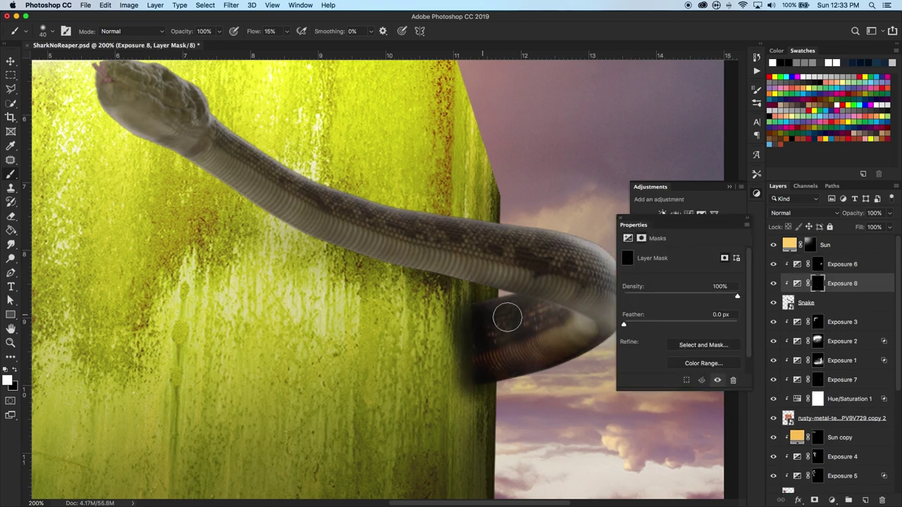
Step: Darken the snake where it meets the cube on the Exposure 6 mask
{"action": "key", "text": "ctrl+minus"}
{"action": "key", "text": "alt+bracketright"}
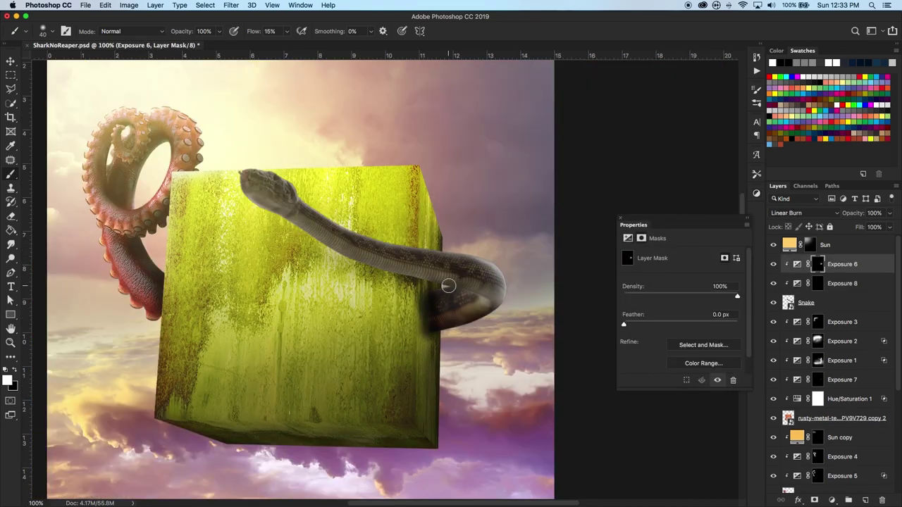
{"action": "left_click_drag", "start_coordinate": [449, 285], "coordinate": [525, 310]}
{"action": "key", "text": "bracketright"}
{"action": "key", "text": "bracketright"}
{"action": "key", "text": "bracketright"}
{"action": "key", "text": "alt+bracketleft"}
{"action": "key", "text": "alt+bracketleft"}
Step: Add an Exposure 9 above the Snake layer at +1.71
{"action": "left_click", "coordinate": [620, 219]}
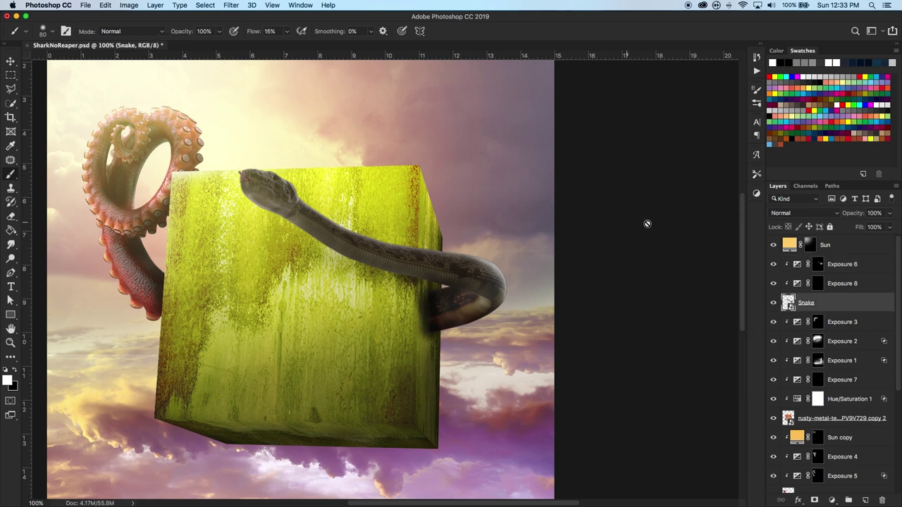
{"action": "left_click", "coordinate": [756, 193]}
{"action": "left_click", "coordinate": [701, 213]}
{"action": "left_click_drag", "start_coordinate": [680, 280], "coordinate": [694, 281]}
{"action": "left_click", "coordinate": [620, 223]}
Step: Split the Exposure 9 Blend If underlying black slider and invert its mask for painting
{"action": "double_click", "coordinate": [866, 302]}
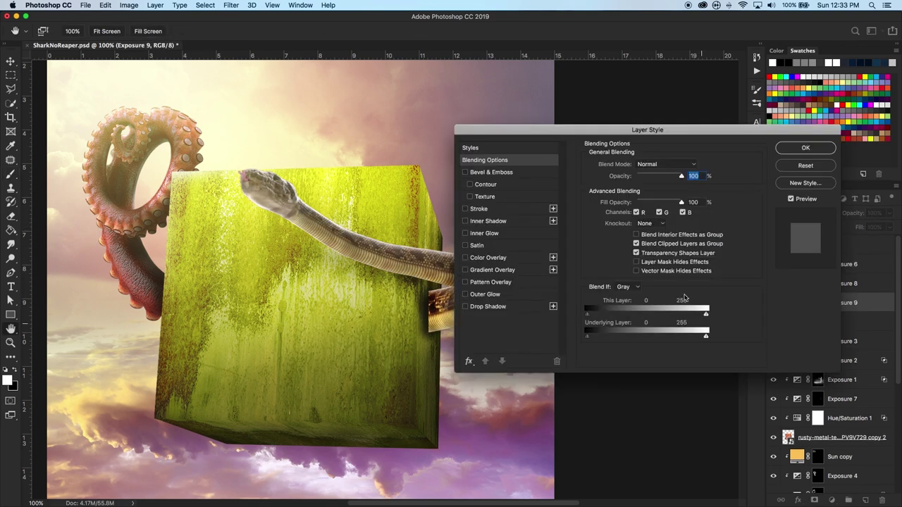
{"action": "left_click_drag", "start_coordinate": [646, 119], "coordinate": [746, 131]}
{"action": "mouse_move", "coordinate": [691, 337]}
{"action": "left_mouse_down"}
{"action": "mouse_move", "coordinate": [775, 340]}
{"action": "mouse_move", "coordinate": [763, 338]}
{"action": "left_mouse_up"}
{"action": "key", "text": "Return"}
{"action": "left_click", "coordinate": [817, 302]}
{"action": "key", "text": "b"}
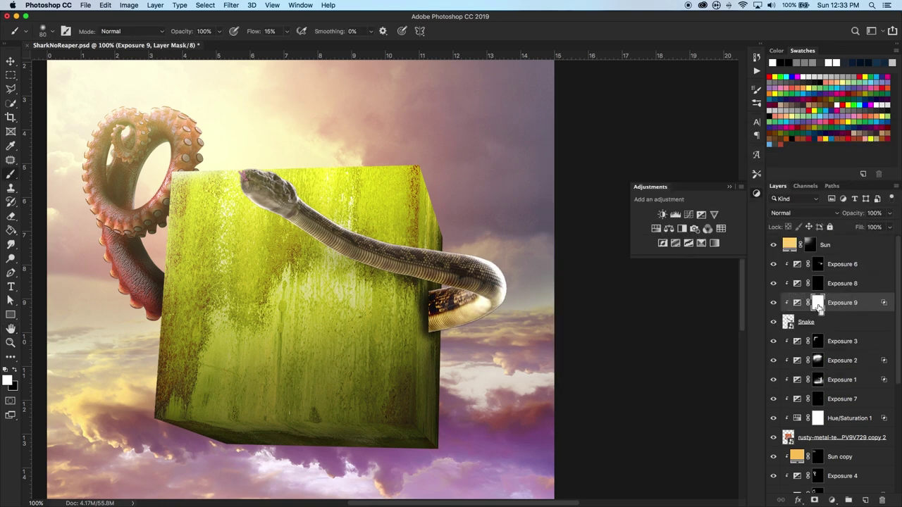
{"action": "key", "text": "super+equal"}
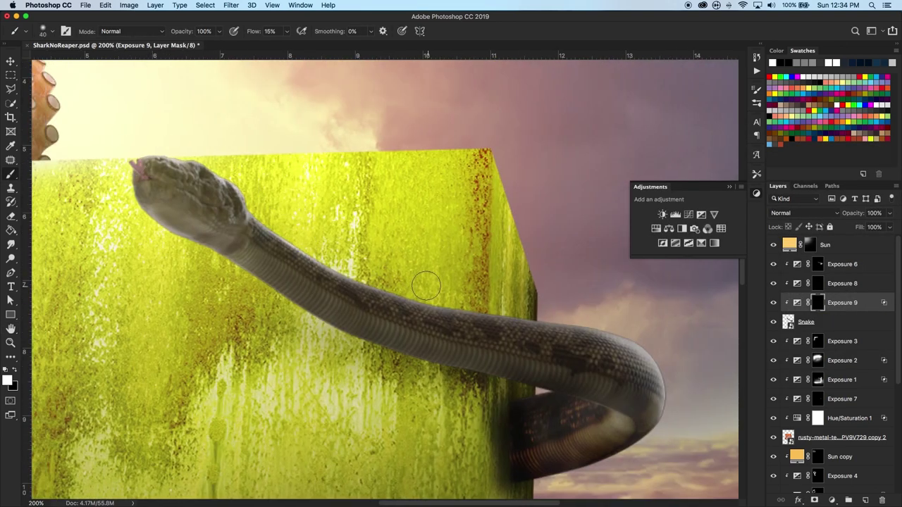
{"action": "key", "text": "bracketleft"}
{"action": "key", "text": "bracketleft"}
{"action": "key", "text": "bracketleft"}
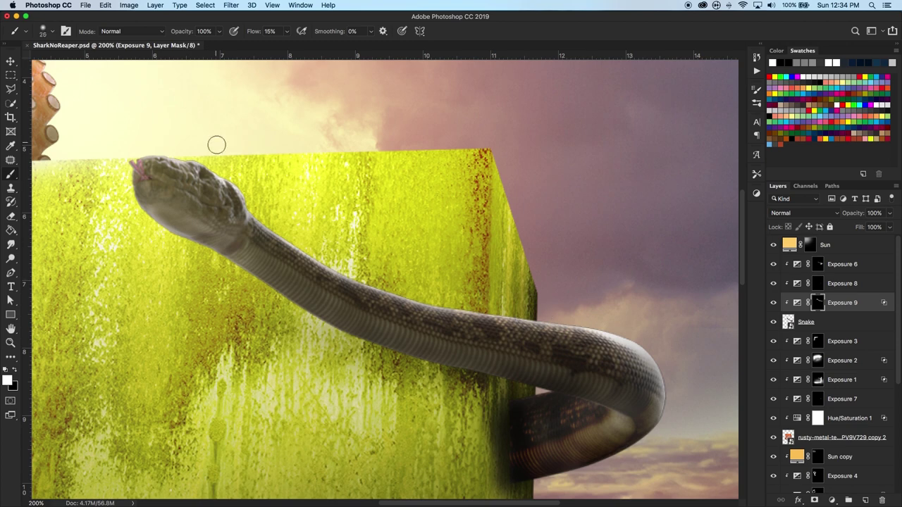
{"action": "key", "text": "super+minus"}
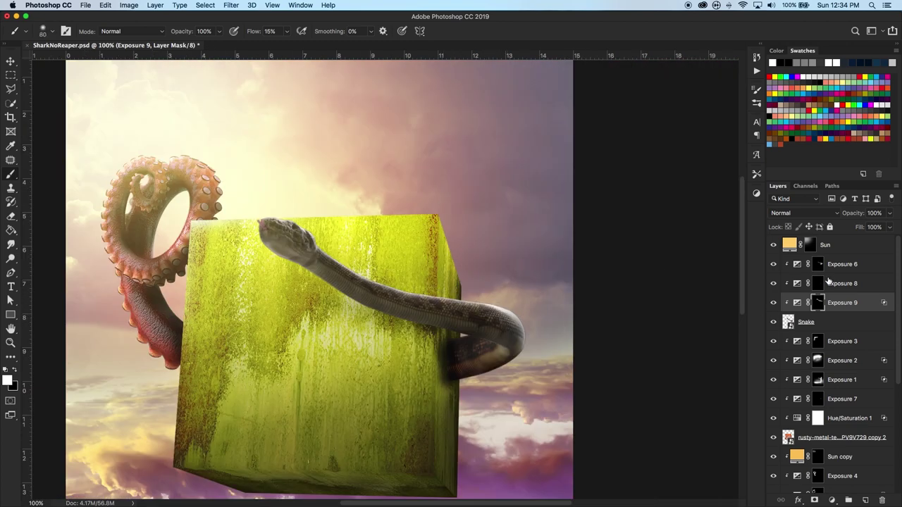
Step: Duplicate the Sun glow layer above Exposure 6 as Sun copy 2
{"action": "left_click", "coordinate": [839, 264]}
{"action": "key", "text": "x"}
{"action": "left_click_drag", "start_coordinate": [862, 465], "coordinate": [855, 257]}
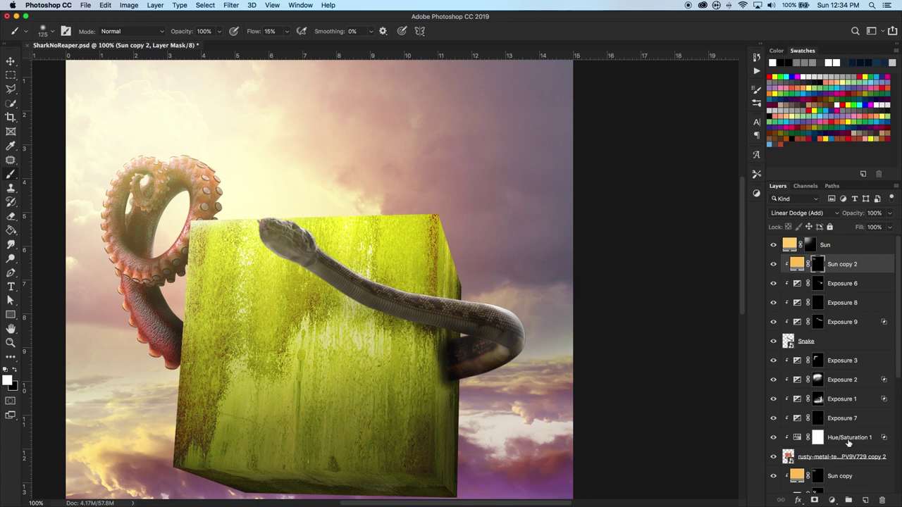
Step: Add a colorized Hue/Saturation 3 on the snake (Hue 36, Saturation 53) with an inverted mask
{"action": "left_click", "coordinate": [837, 341]}
{"action": "left_click", "coordinate": [757, 193]}
{"action": "left_click", "coordinate": [656, 229]}
{"action": "left_click", "coordinate": [677, 348]}
{"action": "left_click_drag", "start_coordinate": [622, 295], "coordinate": [683, 314]}
{"action": "key", "text": "ctrl+i"}
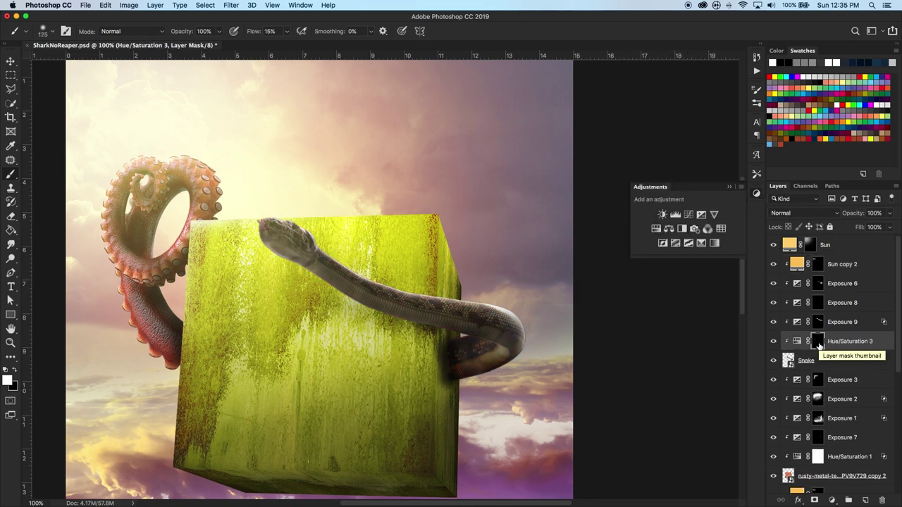
Step: Duplicate the Hue/Saturation 3 tint layer below the rusty-metal layer
{"action": "key", "text": "ctrl+plus"}
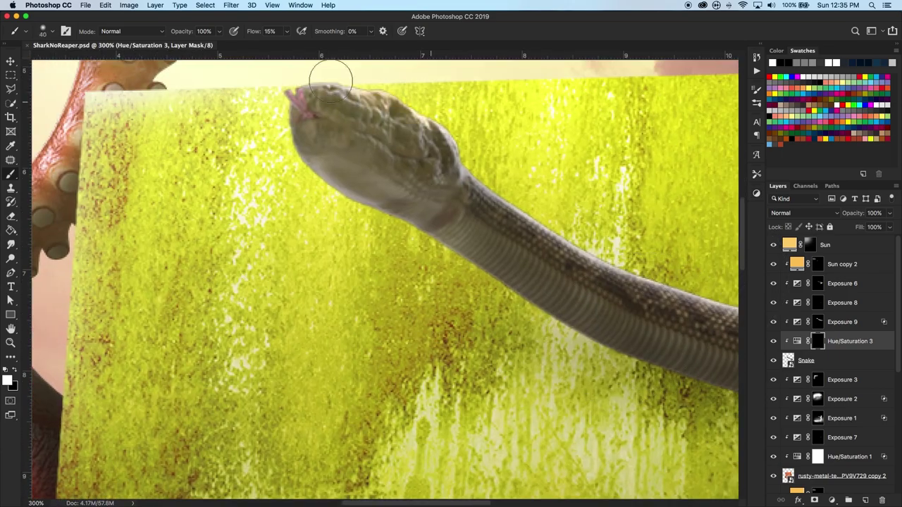
{"action": "scroll", "coordinate": [521, 183], "scroll_direction": "down", "scroll_amount": 3}
{"action": "scroll", "coordinate": [453, 191], "scroll_direction": "right", "scroll_amount": 3}
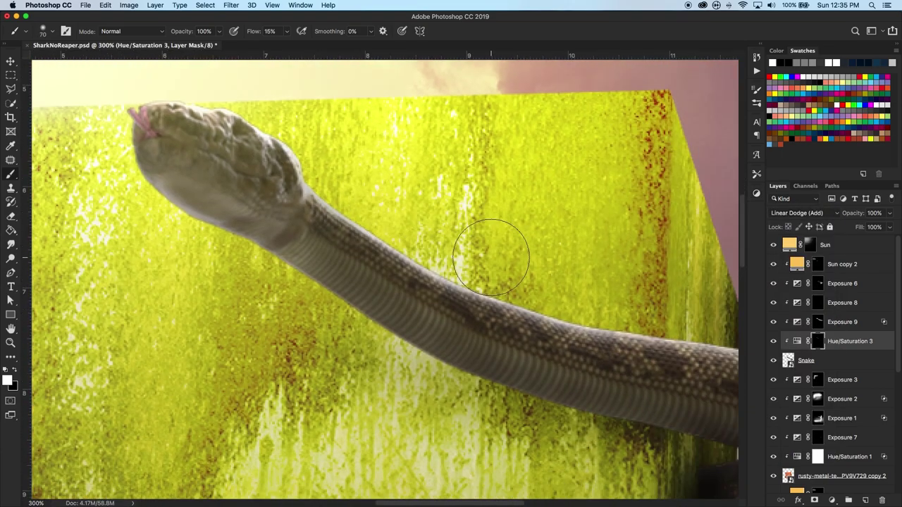
{"action": "key", "text": "ctrl+minus"}
{"action": "key", "text": "bracketright"}
{"action": "key", "text": "bracketright"}
{"action": "key", "text": "bracketright"}
{"action": "key", "text": "ctrl+minus"}
{"action": "key", "text": "ctrl+minus"}
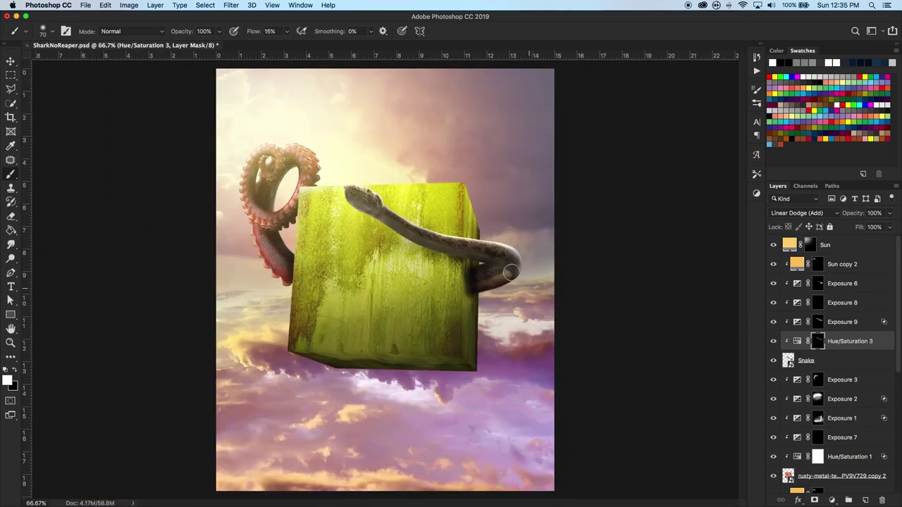
{"action": "left_click_drag", "start_coordinate": [855, 350], "coordinate": [845, 405]}
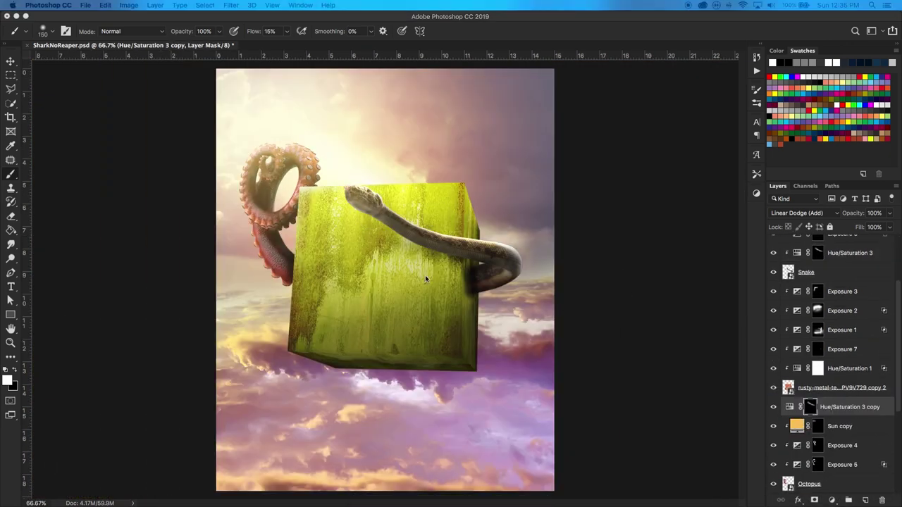
Step: Clip the tint copy to the rusty-metal copy and set a 150 px brush at 16% flow
{"action": "key", "text": "super+alt+g"}
{"action": "key", "text": "bracketright"}
{"action": "key", "text": "bracketright"}
{"action": "key", "text": "bracketright"}
{"action": "scroll", "coordinate": [266, 233], "scroll_direction": "up", "scroll_amount": 1}
{"action": "scroll", "coordinate": [266, 233], "scroll_direction": "up", "scroll_amount": 1}
{"action": "key", "text": "bracketleft"}
{"action": "key", "text": "bracketleft"}
{"action": "key", "text": "bracketleft"}
{"action": "key", "text": "super+minus"}
{"action": "key", "text": "shift+1"}
{"action": "key", "text": "shift+6"}
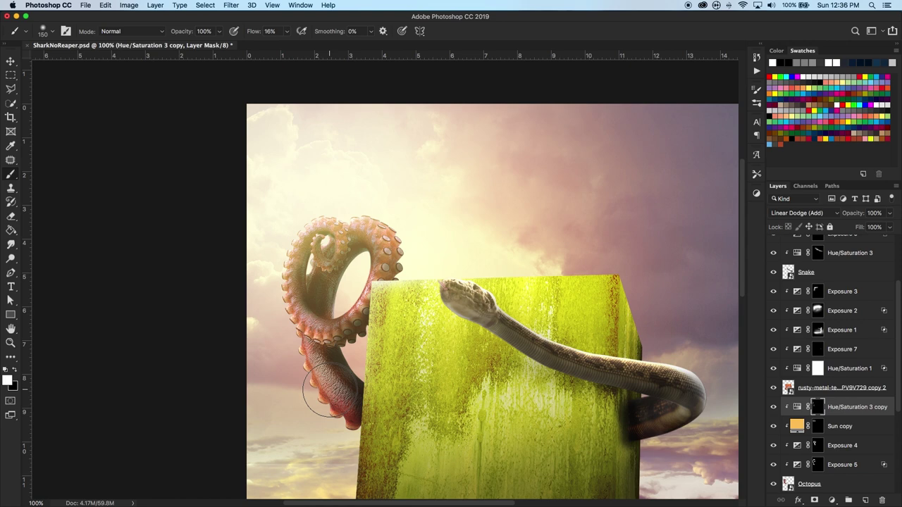
Step: Save the document and duplicate Sun copy 2 below the Snake layer as Sun copy 3
{"action": "key", "text": "super+s"}
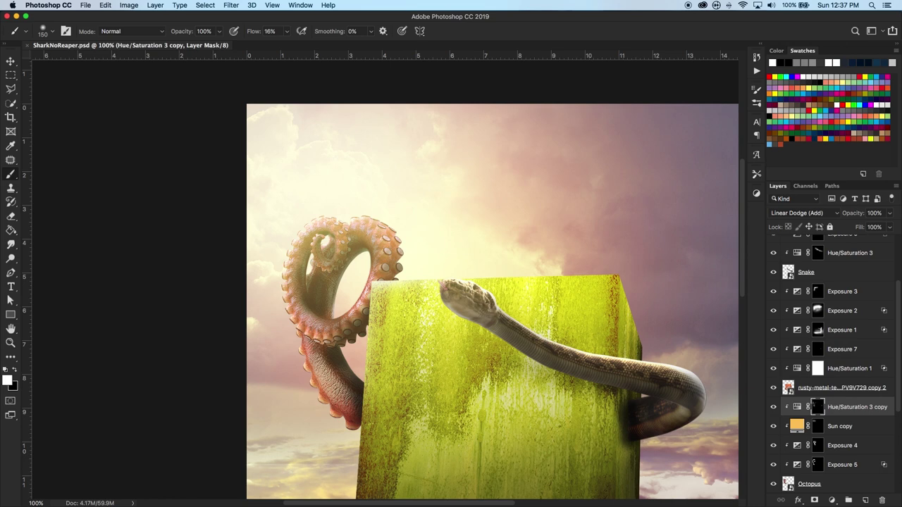
{"action": "key", "text": "super+minus"}
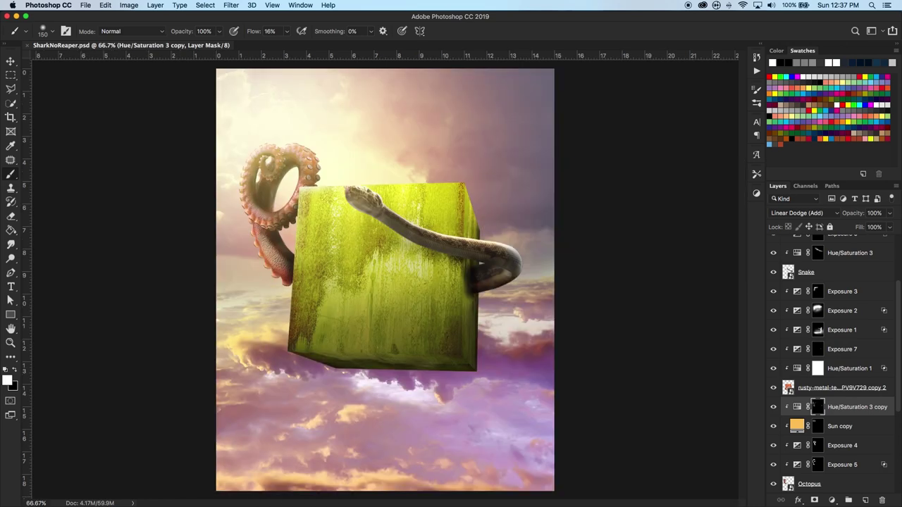
{"action": "left_click_drag", "start_coordinate": [855, 439], "coordinate": [864, 465]}
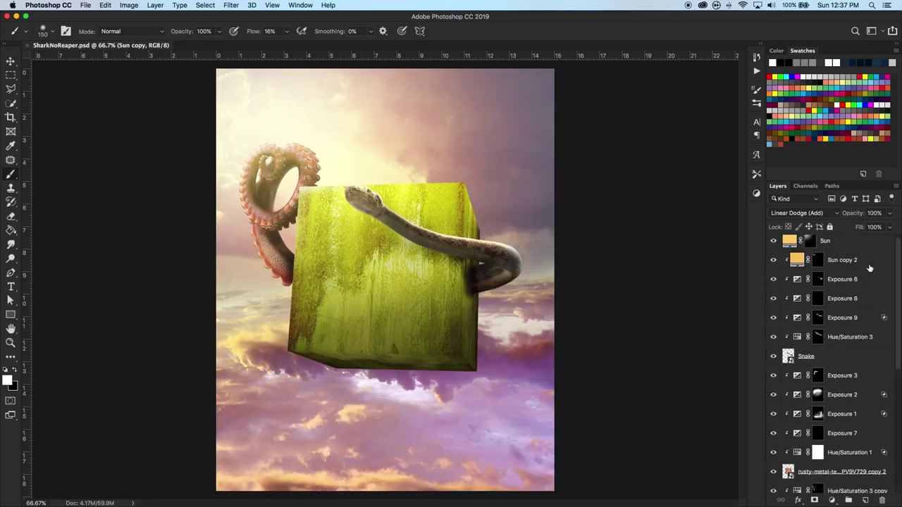
{"action": "left_click_drag", "start_coordinate": [864, 466], "coordinate": [822, 366]}
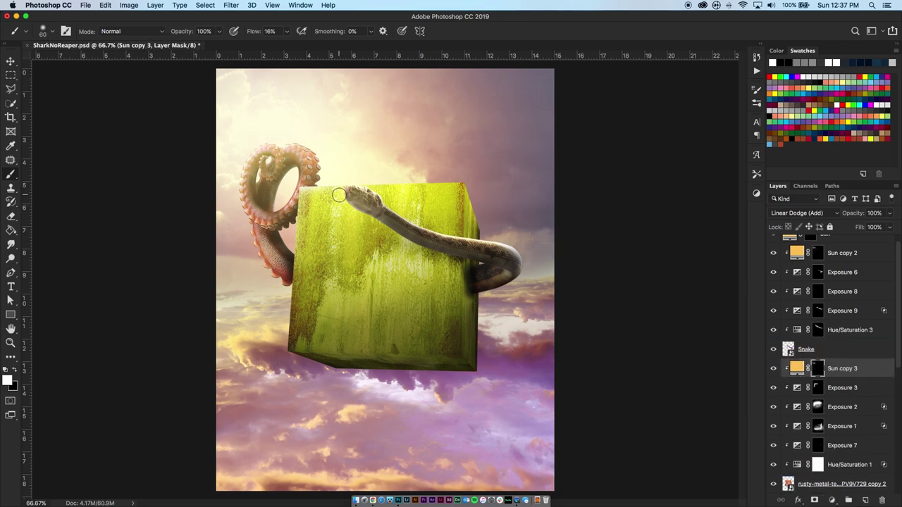
Step: Place the fireball image into the document
{"action": "key", "text": "bracketright"}
{"action": "key", "text": "bracketright"}
{"action": "key", "text": "bracketright"}
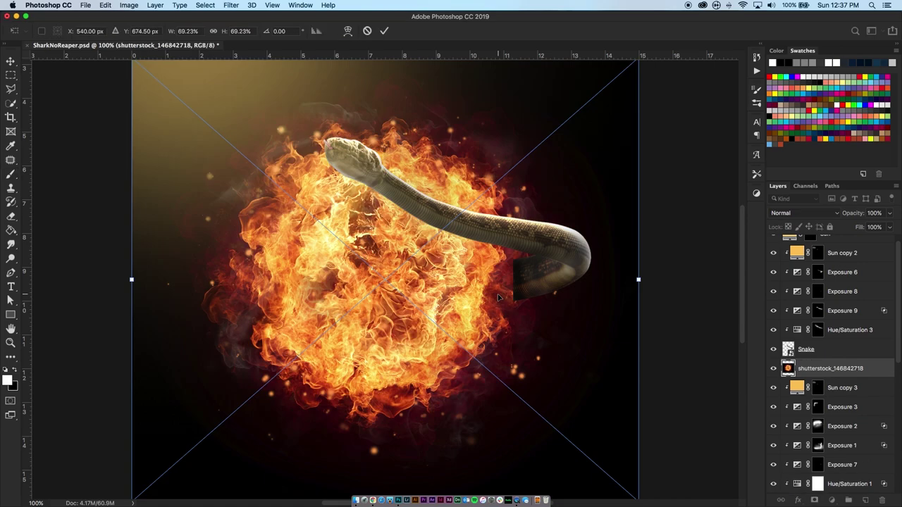
{"action": "key", "text": "Return"}
{"action": "left_click", "coordinate": [807, 213]}
Step: Set the fireball to Screen blending and move it lower in the layer stack
{"action": "left_click", "coordinate": [805, 290]}
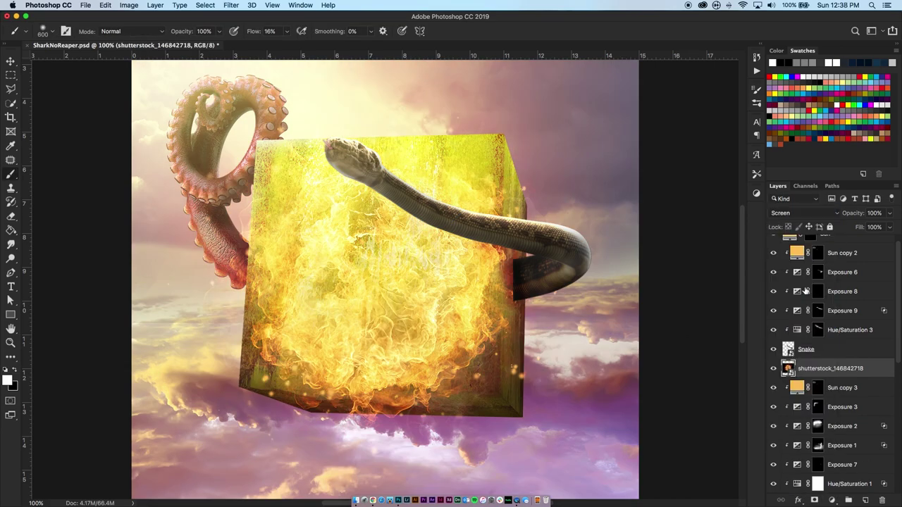
{"action": "key", "text": "ctrl+0"}
{"action": "key", "text": "ctrl+bracketleft"}
{"action": "key", "text": "ctrl+bracketleft"}
Step: Stretch and skew the fireball wider behind the cube and octopus
{"action": "key", "text": "ctrl+t"}
{"action": "mouse_move", "coordinate": [465, 395]}
{"action": "left_mouse_down"}
{"action": "mouse_move", "coordinate": [437, 359]}
{"action": "mouse_move", "coordinate": [465, 394]}
{"action": "left_mouse_up"}
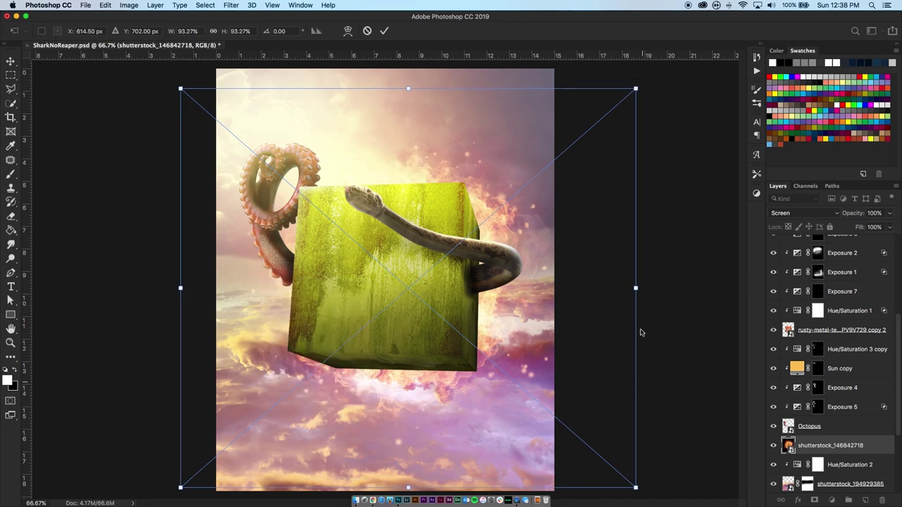
{"action": "left_click_drag", "start_coordinate": [638, 87], "coordinate": [636, 72]}
{"action": "left_click_drag", "start_coordinate": [180, 88], "coordinate": [195, 97]}
{"action": "left_click_drag", "start_coordinate": [636, 72], "coordinate": [649, 65]}
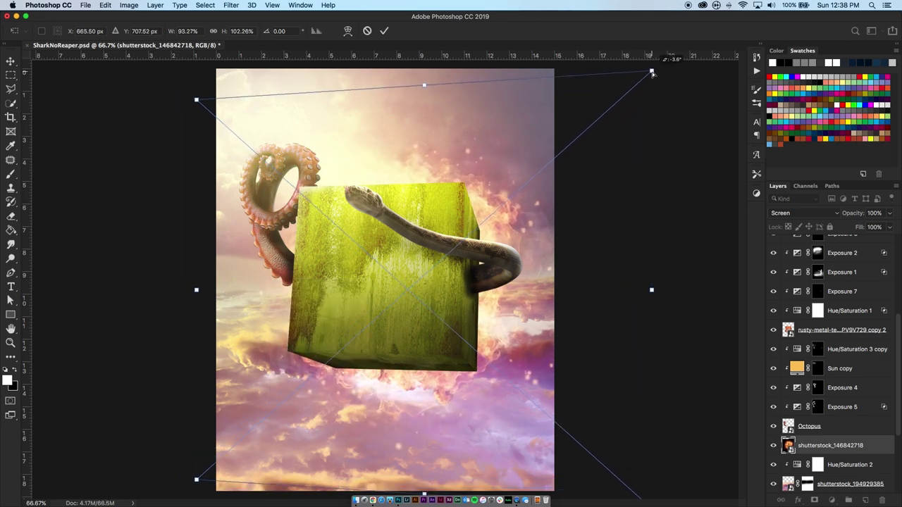
{"action": "left_click_drag", "start_coordinate": [409, 228], "coordinate": [416, 234]}
{"action": "key", "text": "Return"}
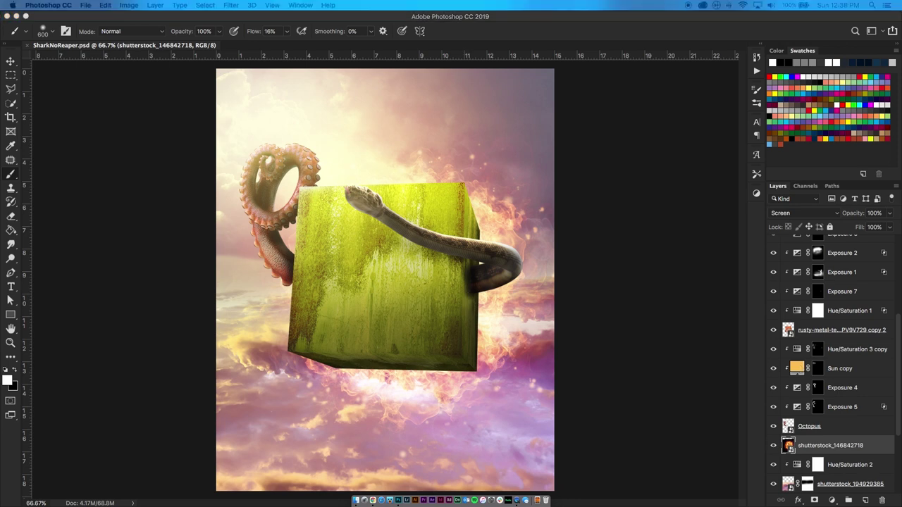
{"action": "left_click_drag", "start_coordinate": [169, 302], "coordinate": [259, 302]}
Step: Place the flame sheet below the Snake layer and mask it to one lassoed flame
{"action": "key", "text": "Return"}
{"action": "left_click_drag", "start_coordinate": [870, 448], "coordinate": [831, 254]}
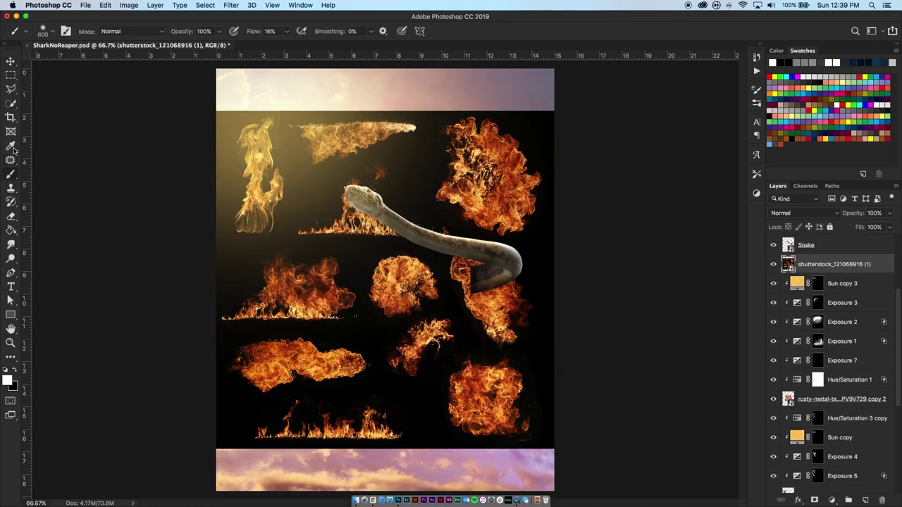
{"action": "left_click", "coordinate": [11, 88]}
{"action": "left_click", "coordinate": [40, 91]}
{"action": "left_click_drag", "start_coordinate": [235, 259], "coordinate": [263, 247]}
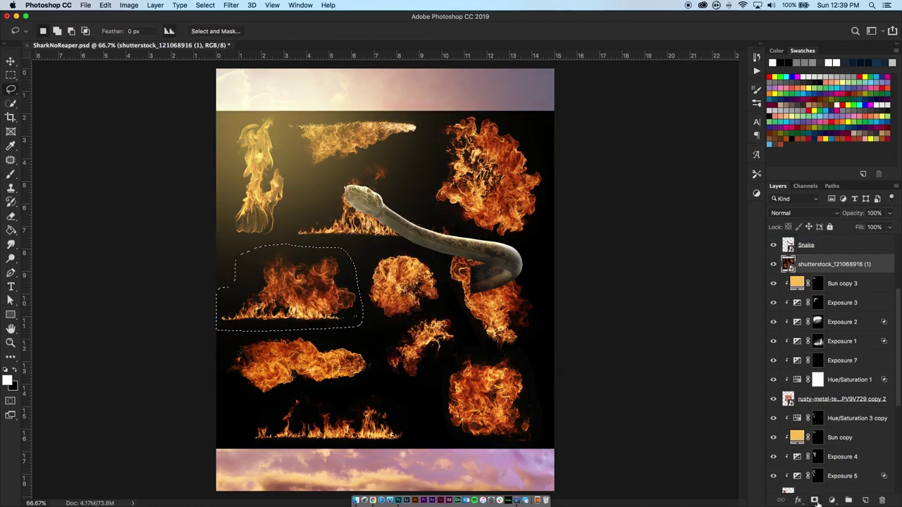
{"action": "left_click", "coordinate": [813, 500]}
Step: Set the flame to Screen blending and squeeze it into a thin strip
{"action": "right_click", "coordinate": [831, 266]}
{"action": "left_click", "coordinate": [788, 264]}
{"action": "left_click", "coordinate": [803, 212]}
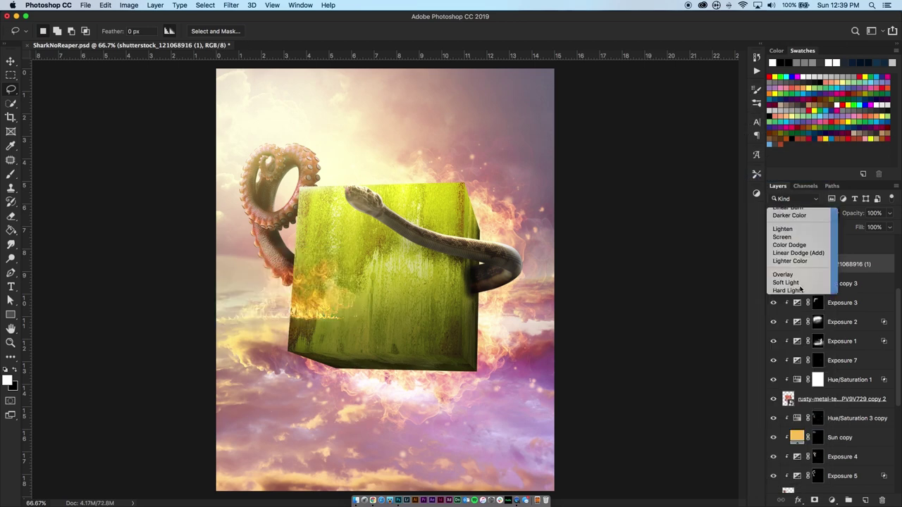
{"action": "left_click", "coordinate": [782, 237]}
{"action": "key", "text": "ctrl+t"}
{"action": "mouse_move", "coordinate": [472, 345]}
{"action": "left_mouse_down"}
{"action": "mouse_move", "coordinate": [483, 376]}
{"action": "mouse_move", "coordinate": [478, 371]}
{"action": "left_mouse_up"}
{"action": "key", "text": "Return"}
Step: Position the flame strip at the cube's right edge and pull its right side inward
{"action": "left_click_drag", "start_coordinate": [470, 333], "coordinate": [467, 348]}
{"action": "key", "text": "ctrl+t"}
{"action": "key", "text": "ctrl+plus"}
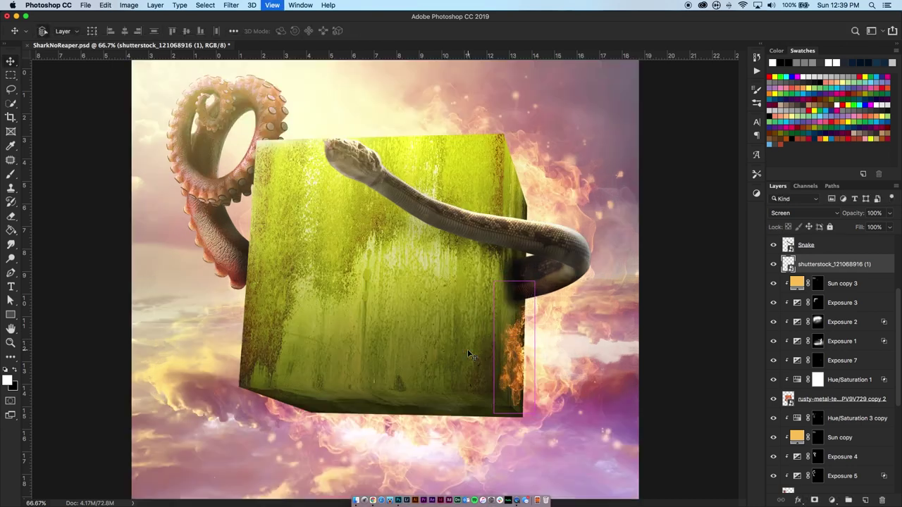
{"action": "key", "text": "ctrl+plus"}
{"action": "key", "text": "ctrl+t"}
{"action": "right_click", "coordinate": [514, 285]}
{"action": "left_click", "coordinate": [521, 343]}
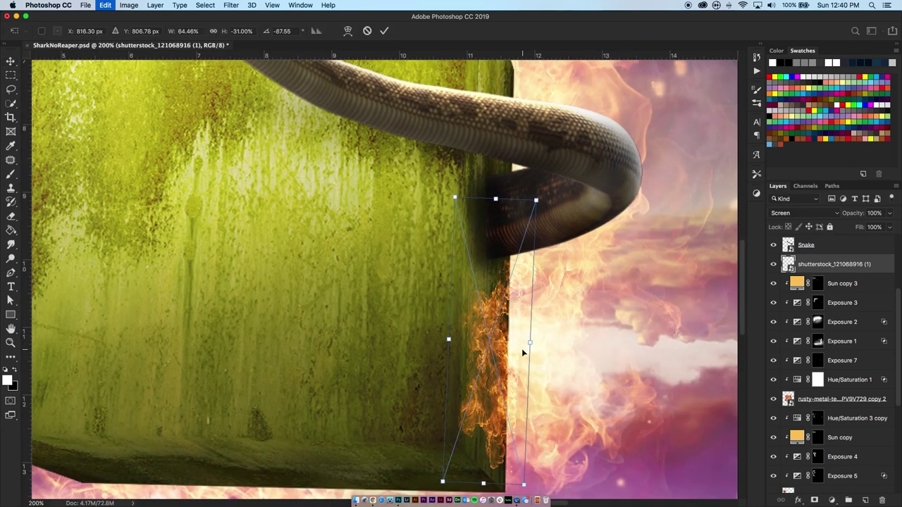
{"action": "left_click_drag", "start_coordinate": [529, 343], "coordinate": [514, 338]}
Step: Skew the flame strip along the cube edge and nudge it into place
{"action": "right_click", "coordinate": [493, 403]}
{"action": "left_click", "coordinate": [514, 442]}
{"action": "left_click_drag", "start_coordinate": [520, 203], "coordinate": [515, 203]}
{"action": "key", "text": "Return"}
{"action": "left_click_drag", "start_coordinate": [489, 415], "coordinate": [488, 412]}
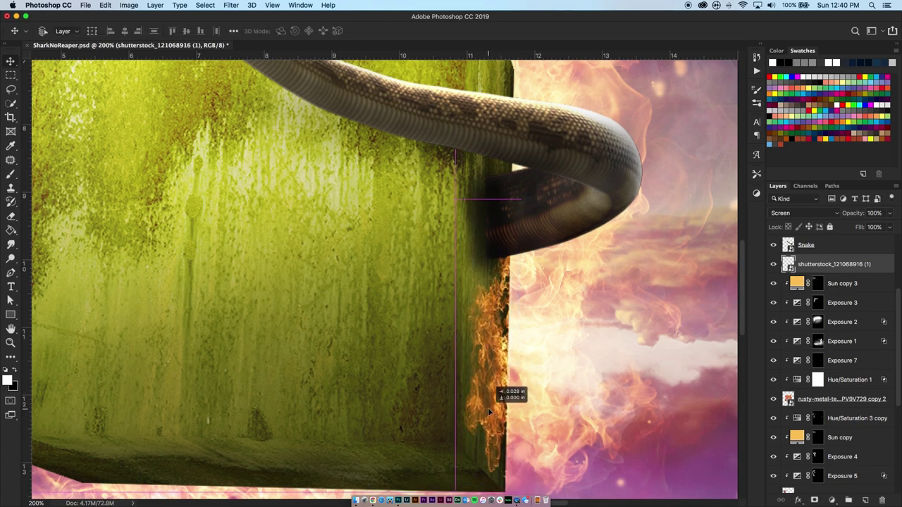
{"action": "key", "text": "ctrl+minus"}
{"action": "key", "text": "ctrl+minus"}
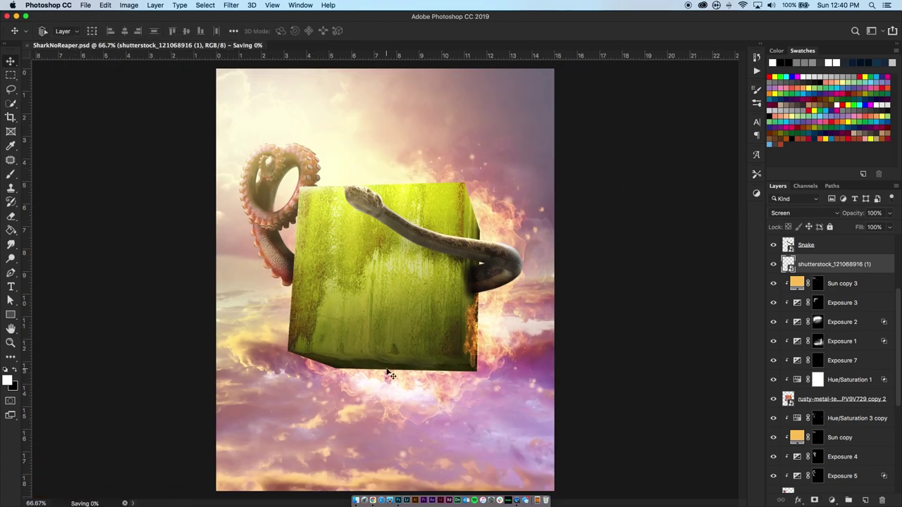
Step: Blend the flame strip in Linear Dodge (Add) at 80%, reposition it, and place the fire-collage sheet
{"action": "left_click", "coordinate": [801, 214]}
{"action": "left_click", "coordinate": [782, 233]}
{"action": "double_click", "coordinate": [813, 279]}
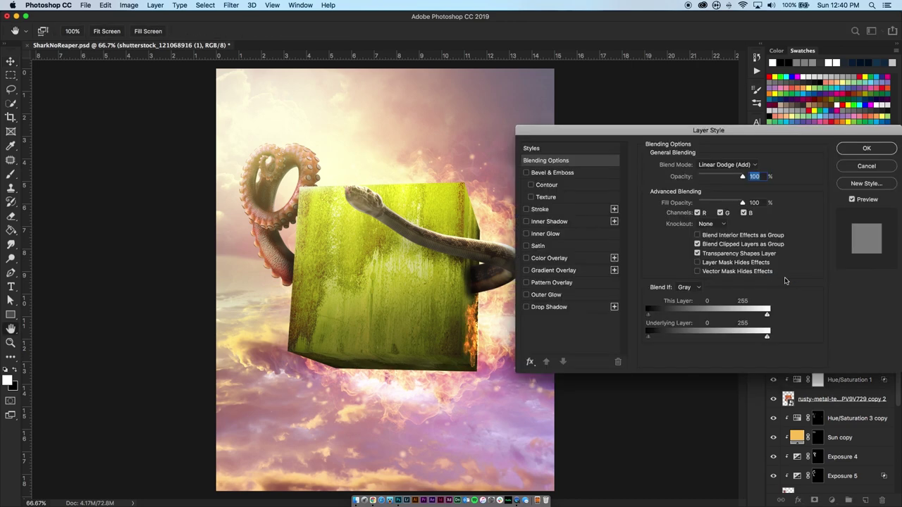
{"action": "key", "text": "Return"}
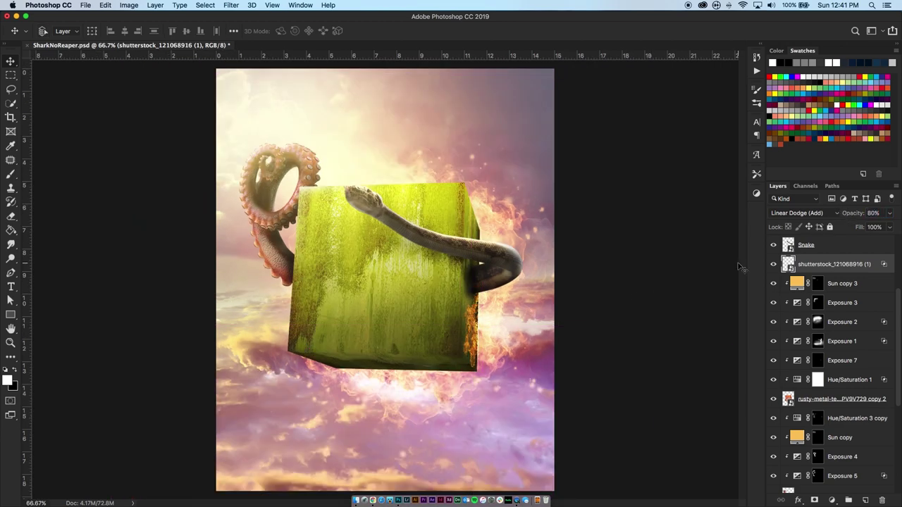
{"action": "left_click_drag", "start_coordinate": [483, 341], "coordinate": [472, 377]}
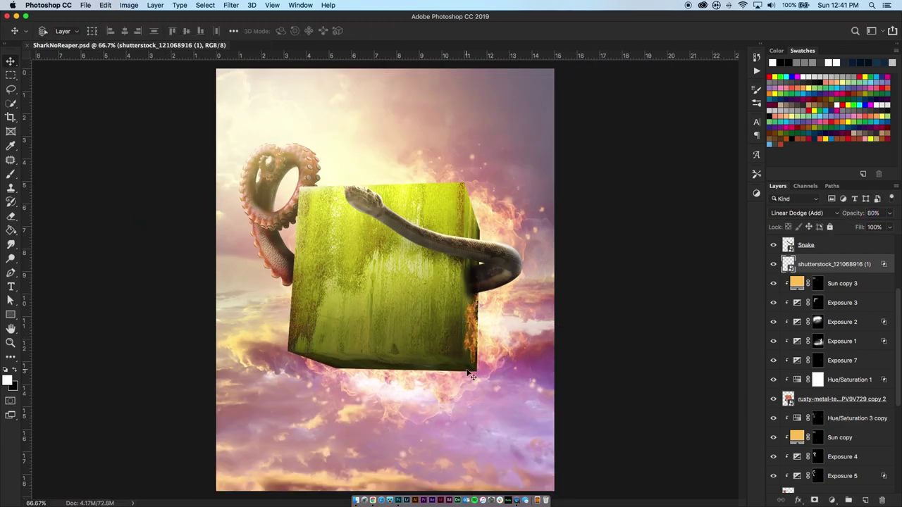
{"action": "left_click_drag", "start_coordinate": [204, 440], "coordinate": [496, 296]}
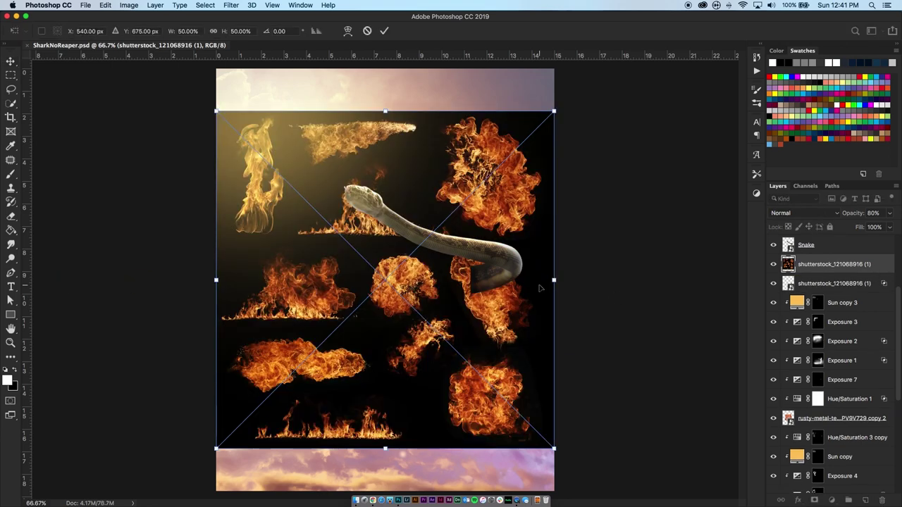
Step: Lasso a single flame from the fire sheet, mask the layer to it, and blend it in Screen mode
{"action": "key", "text": "Return"}
{"action": "key", "text": "l"}
{"action": "left_click_drag", "start_coordinate": [340, 121], "coordinate": [453, 165]}
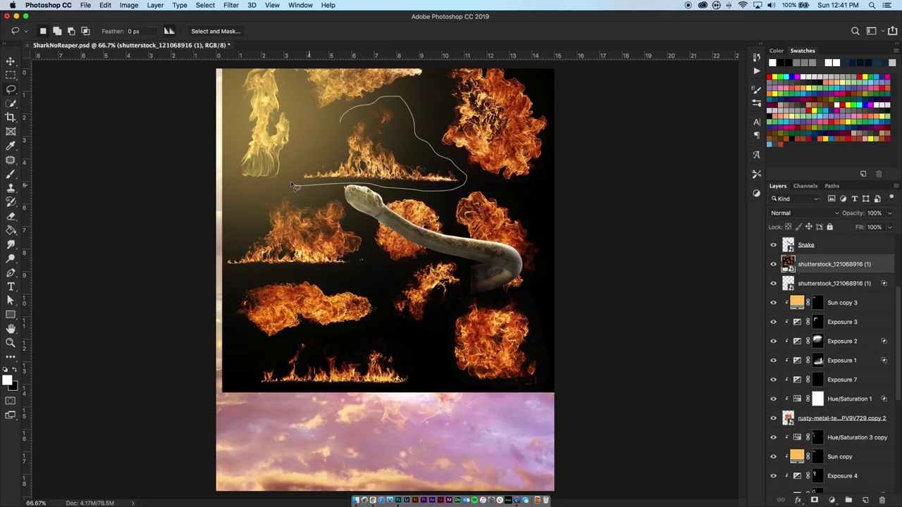
{"action": "left_click", "coordinate": [813, 500]}
{"action": "left_click", "coordinate": [803, 213]}
{"action": "left_click", "coordinate": [803, 242]}
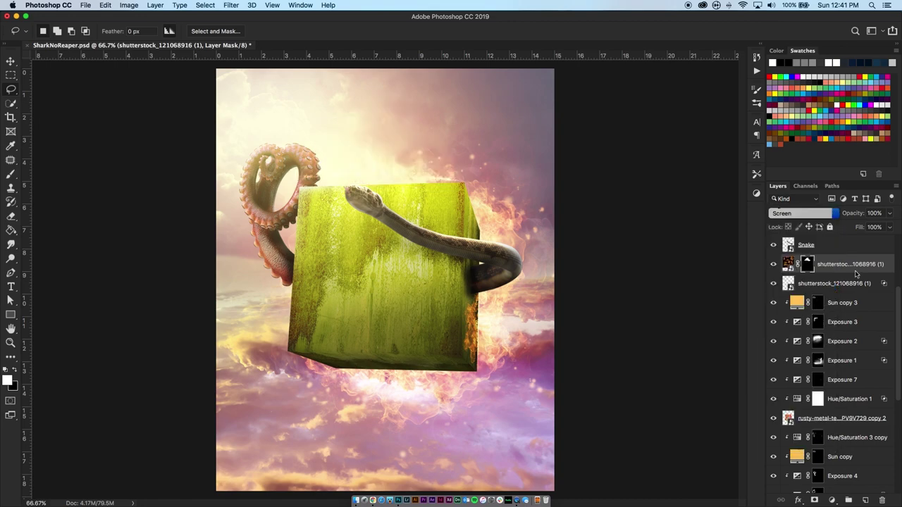
Step: Move the flame strip down to the cube's bottom and convert it to a Smart Object
{"action": "key", "text": "v"}
{"action": "left_click_drag", "start_coordinate": [430, 138], "coordinate": [440, 384]}
{"action": "key", "text": "ctrl+t"}
{"action": "right_click", "coordinate": [831, 264]}
{"action": "left_click", "coordinate": [831, 176]}
{"action": "key", "text": "ctrl+t"}
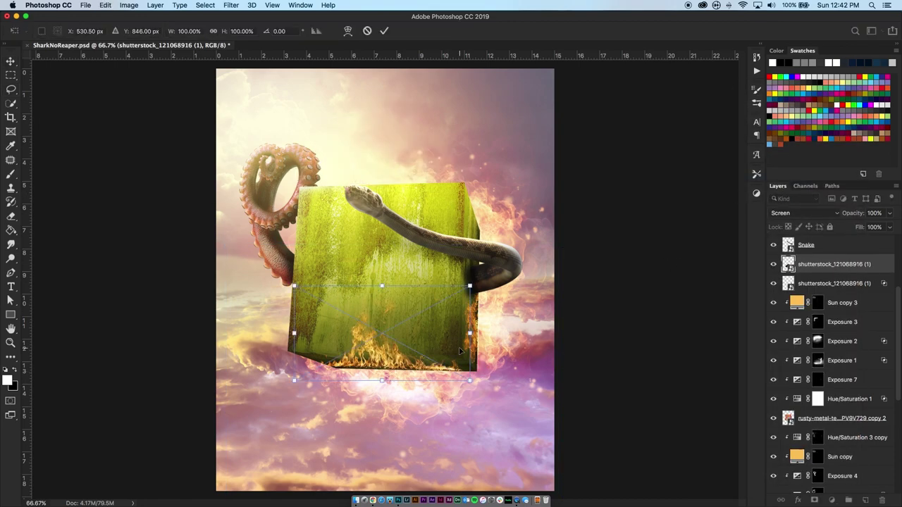
Step: Squash the flame in perspective to fit along the cube's underside, then nudge it into place
{"action": "key", "text": "ctrl+plus"}
{"action": "key", "text": "ctrl+plus"}
{"action": "right_click", "coordinate": [217, 292]}
{"action": "left_click", "coordinate": [253, 346]}
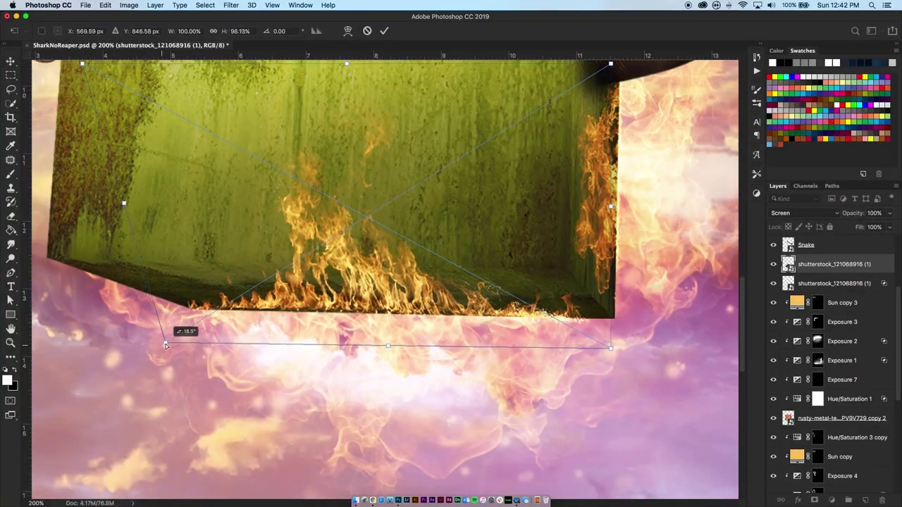
{"action": "left_click_drag", "start_coordinate": [605, 328], "coordinate": [633, 346]}
{"action": "left_click_drag", "start_coordinate": [346, 64], "coordinate": [336, 252]}
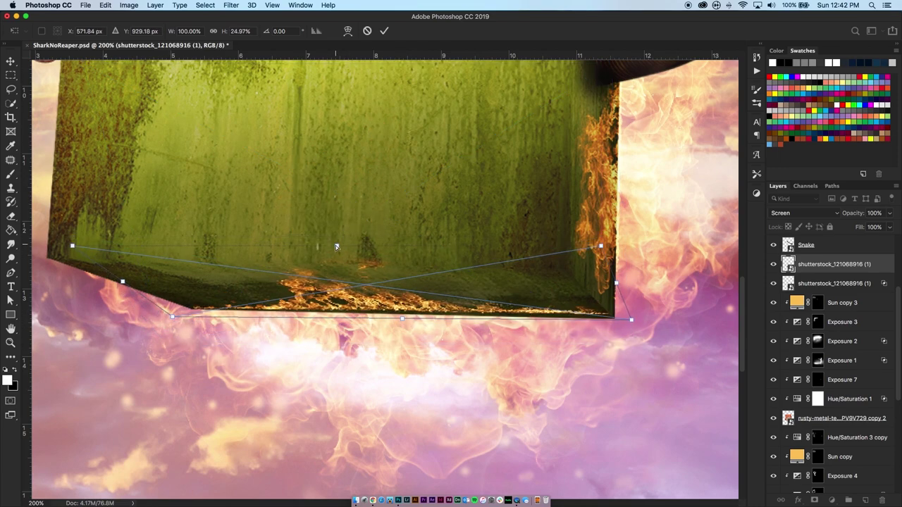
{"action": "left_click_drag", "start_coordinate": [638, 318], "coordinate": [633, 326]}
{"action": "left_click_drag", "start_coordinate": [635, 324], "coordinate": [637, 323]}
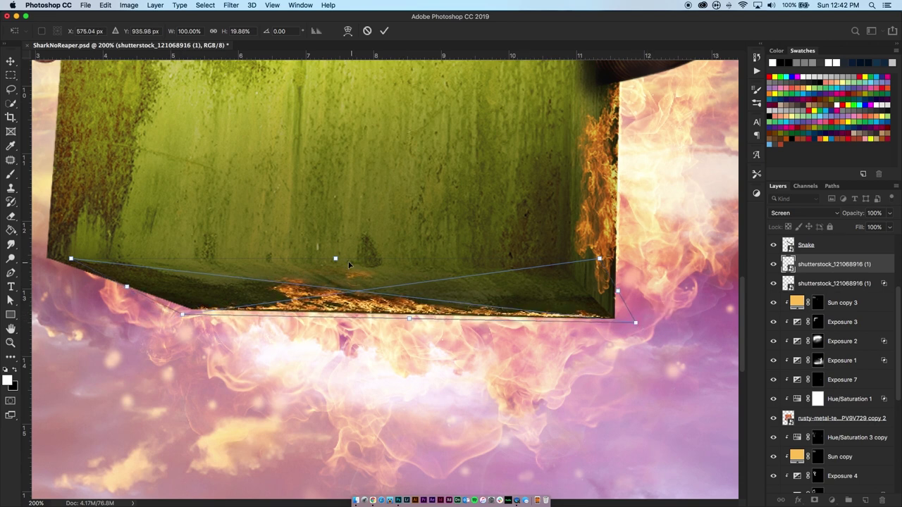
{"action": "left_click_drag", "start_coordinate": [182, 314], "coordinate": [184, 315]}
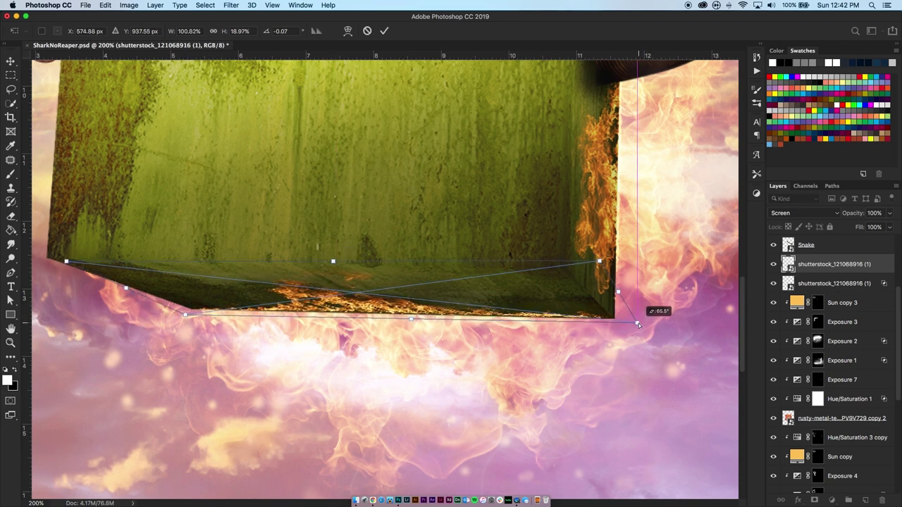
{"action": "key", "text": "Return"}
{"action": "key", "text": "super+minus"}
{"action": "left_click_drag", "start_coordinate": [419, 290], "coordinate": [422, 291]}
{"action": "key", "text": "super+minus"}
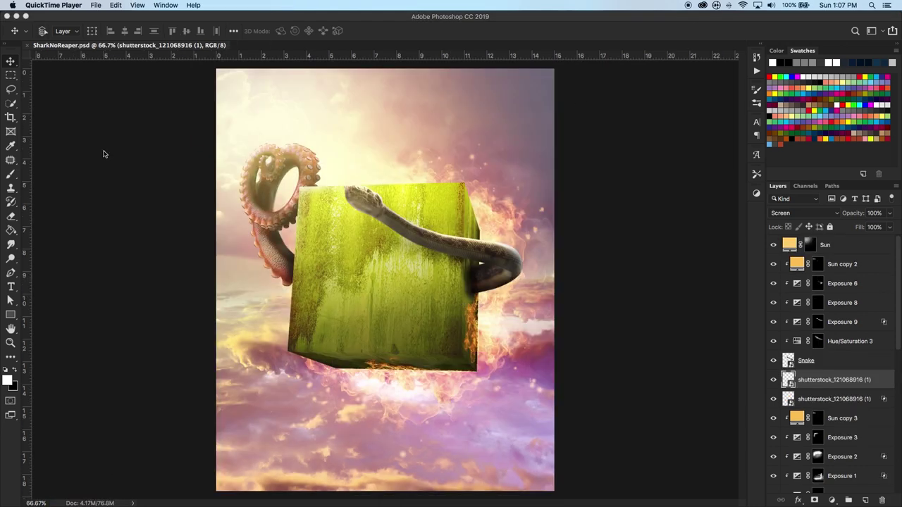
Step: Add Color Balance adjustments above Sun copy 2 and clipped to the rusty cube texture, tinting midtones
{"action": "left_click", "coordinate": [781, 323]}
{"action": "left_click", "coordinate": [845, 265]}
{"action": "left_click", "coordinate": [755, 193]}
{"action": "left_click", "coordinate": [673, 231]}
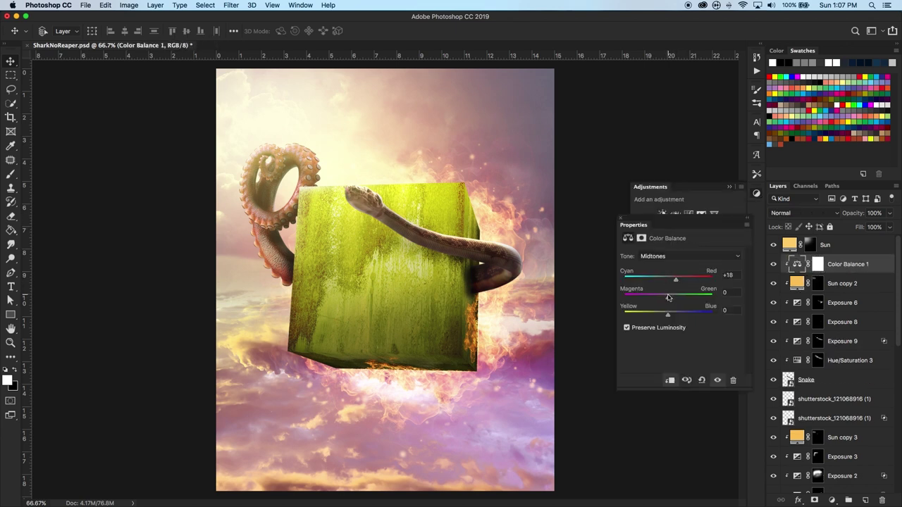
{"action": "left_click", "coordinate": [733, 380]}
{"action": "scroll", "coordinate": [831, 352], "scroll_direction": "down", "scroll_amount": 5}
{"action": "left_click", "coordinate": [842, 380]}
{"action": "left_click", "coordinate": [673, 231]}
{"action": "left_click_drag", "start_coordinate": [667, 279], "coordinate": [669, 281]}
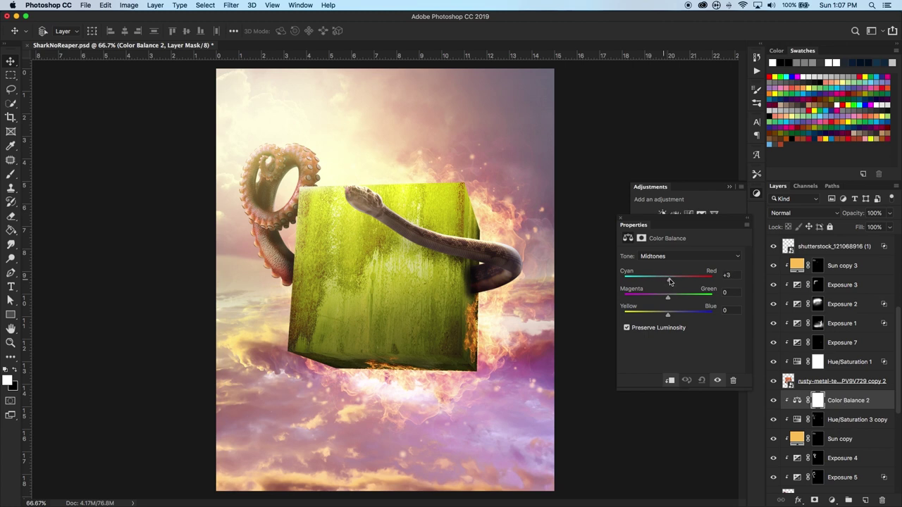
Step: Add a Color Balance above Sun copy 3, shifting midtones toward cyan and blue
{"action": "left_click", "coordinate": [846, 274]}
{"action": "left_click", "coordinate": [673, 231]}
{"action": "left_click_drag", "start_coordinate": [668, 280], "coordinate": [662, 282]}
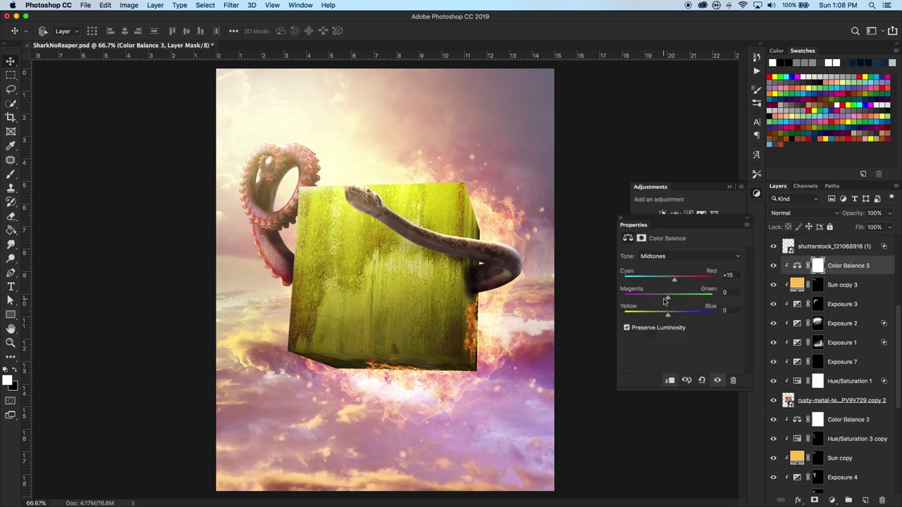
{"action": "left_click_drag", "start_coordinate": [663, 316], "coordinate": [700, 317]}
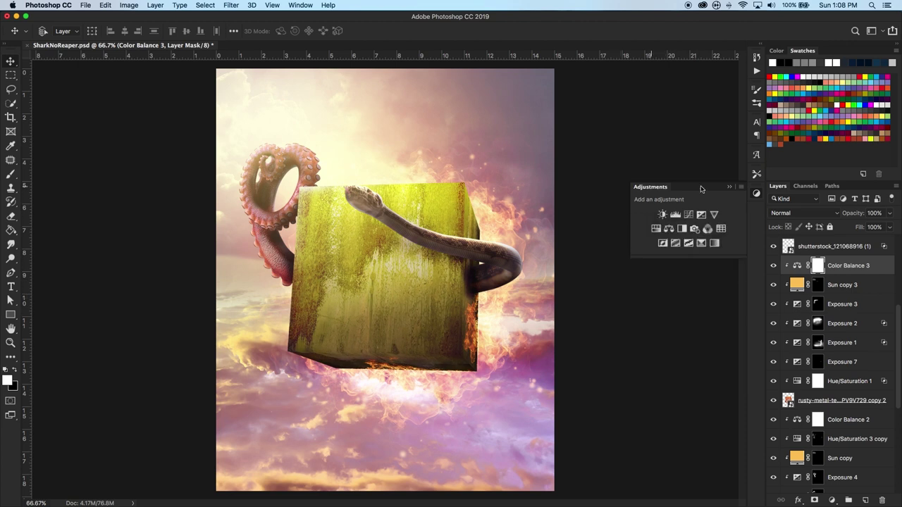
{"action": "left_click", "coordinate": [730, 187]}
{"action": "scroll", "coordinate": [847, 358], "scroll_direction": "up", "scroll_amount": 5}
{"action": "scroll", "coordinate": [846, 358], "scroll_direction": "up", "scroll_amount": 1}
Step: Give the fire layer a Color Balance adjustment plus a Levels adjustment
{"action": "left_click", "coordinate": [806, 416]}
{"action": "left_click", "coordinate": [756, 193]}
{"action": "left_click", "coordinate": [668, 229]}
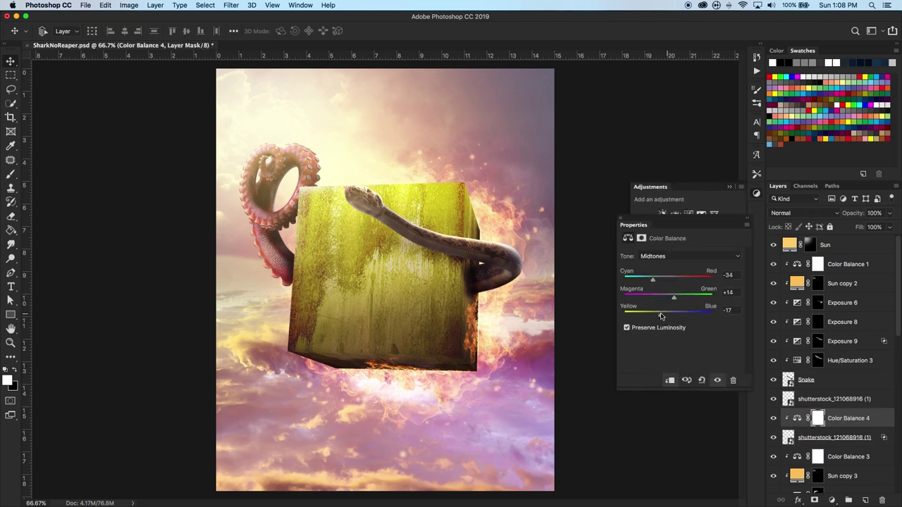
{"action": "left_click", "coordinate": [790, 410]}
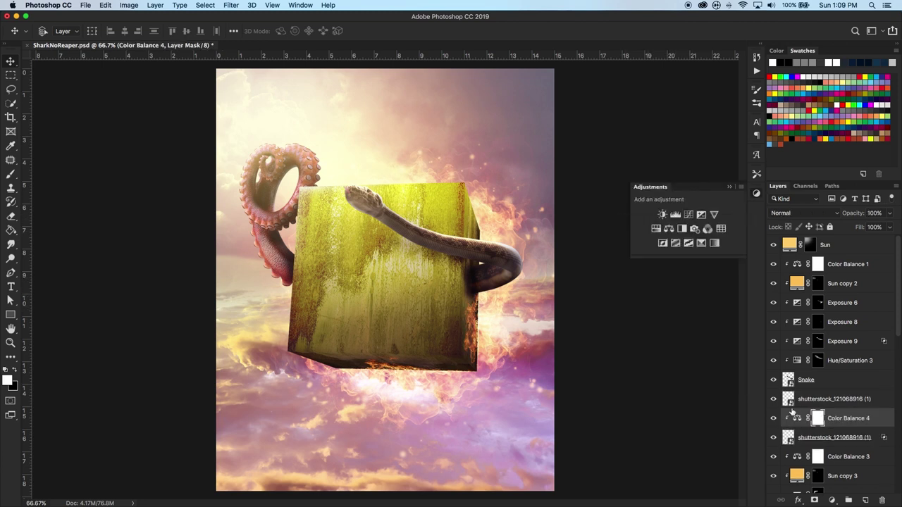
{"action": "left_click", "coordinate": [662, 214]}
{"action": "key", "text": "ctrl+z"}
{"action": "left_click", "coordinate": [675, 214]}
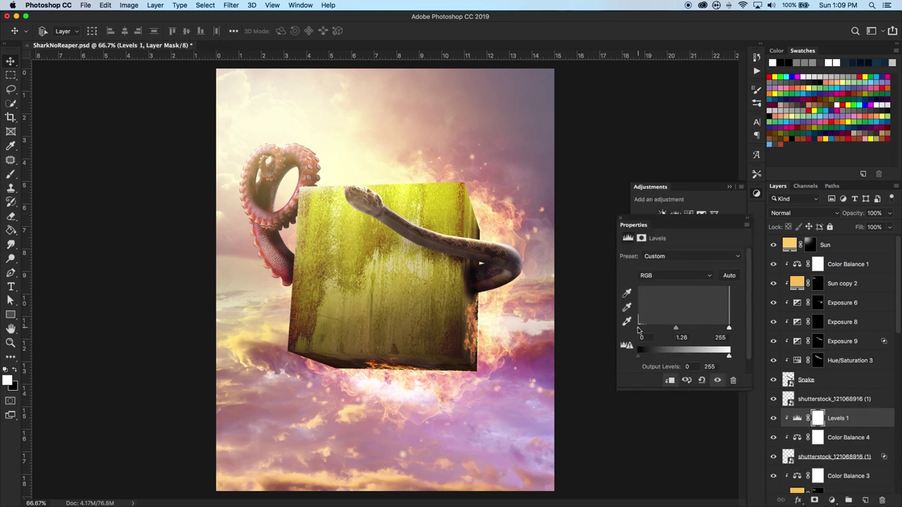
Step: Copy Levels 1 and Color Balance 4 onto the upper fire layer
{"action": "left_click", "coordinate": [869, 456]}
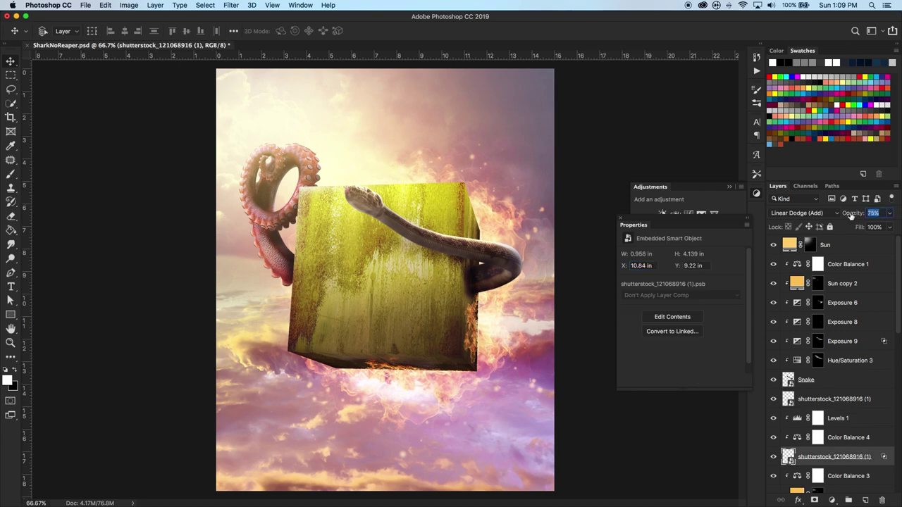
{"action": "left_click", "coordinate": [837, 418]}
{"action": "left_click", "coordinate": [848, 436], "text": "shift"}
{"action": "left_click_drag", "start_coordinate": [847, 437], "coordinate": [847, 391]}
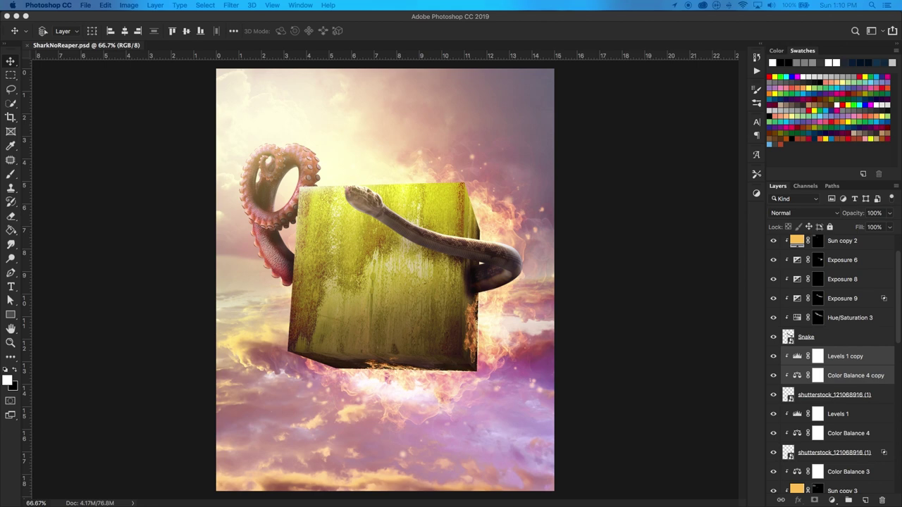
Step: Paste the sun-rays image as the top layer, blended in Screen mode
{"action": "key", "text": "ctrl+v"}
{"action": "key", "text": "ctrl+shift+bracketright"}
{"action": "left_click", "coordinate": [803, 212]}
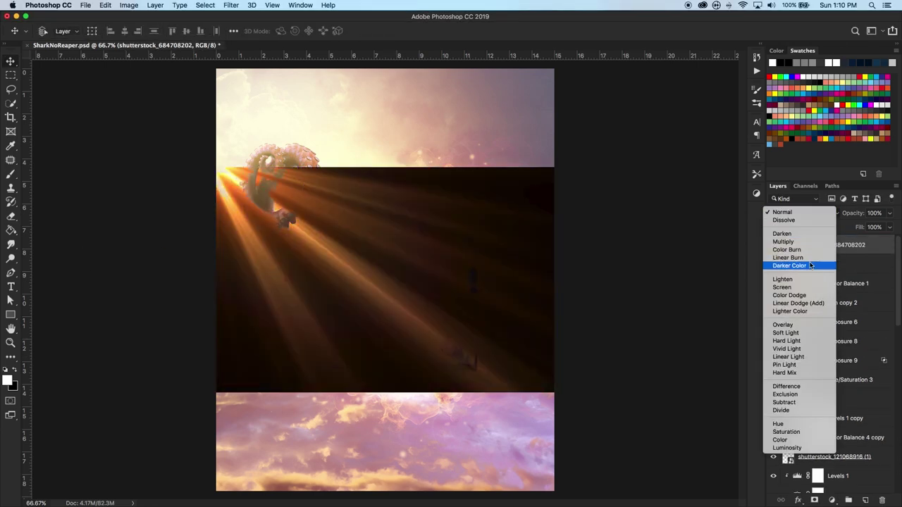
{"action": "left_click", "coordinate": [781, 287]}
Step: Move the sun rays down-right and stretch them taller over the scene
{"action": "key", "text": "ctrl+t"}
{"action": "mouse_move", "coordinate": [506, 311]}
{"action": "left_mouse_down"}
{"action": "mouse_move", "coordinate": [533, 396]}
{"action": "mouse_move", "coordinate": [535, 366]}
{"action": "mouse_move", "coordinate": [445, 261]}
{"action": "left_mouse_up"}
{"action": "left_click_drag", "start_coordinate": [411, 67], "coordinate": [422, 164]}
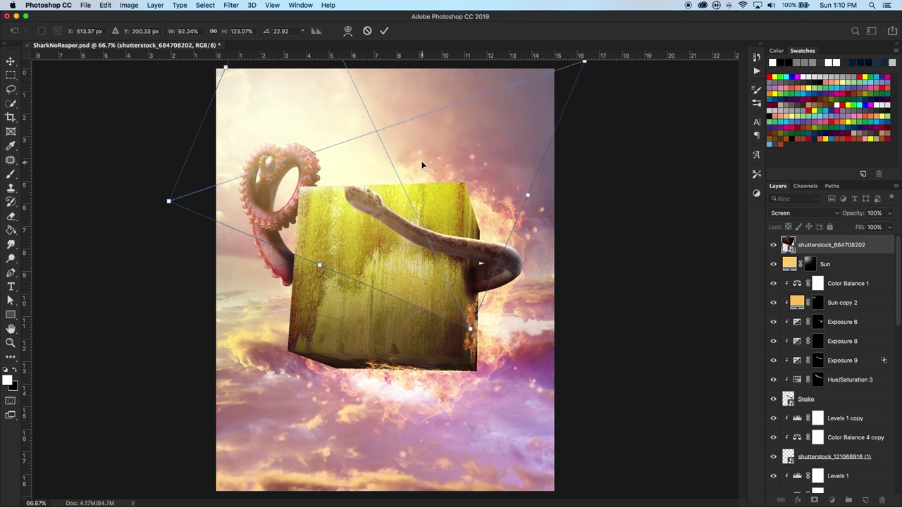
{"action": "key", "text": "Return"}
Step: Add a layer mask to the sun rays, pick a black brush, and save the document
{"action": "left_click", "coordinate": [815, 499]}
{"action": "key", "text": "b"}
{"action": "key", "text": "x"}
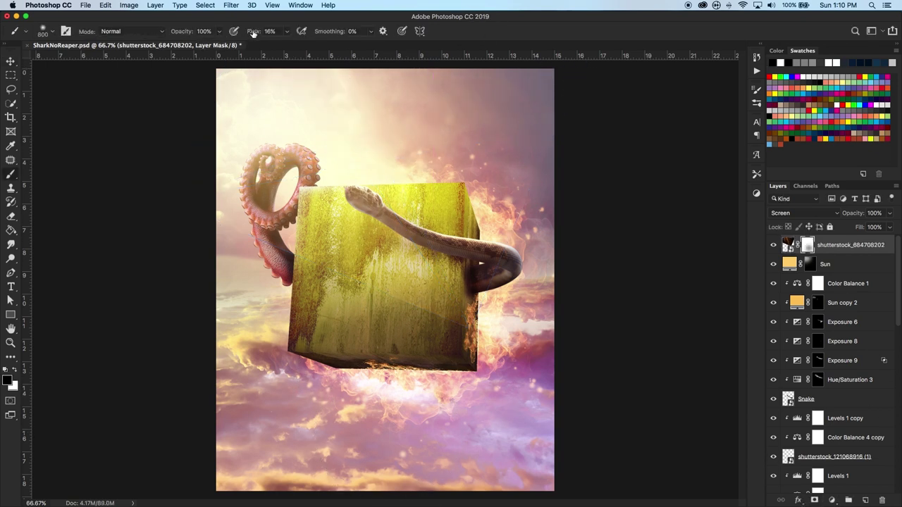
{"action": "key", "text": "ctrl+s"}
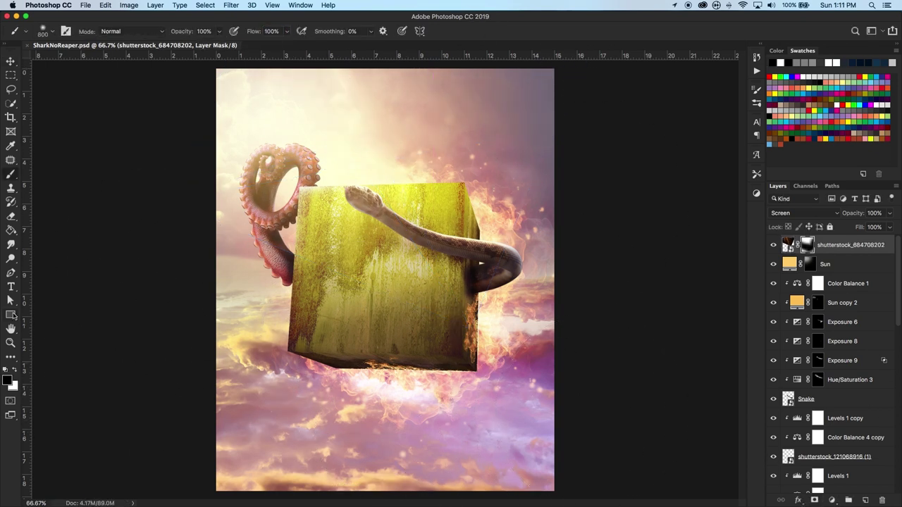
Step: Draw a black square on the cube's face and skew it to match the face's angle
{"action": "key", "text": "u"}
{"action": "left_click_drag", "start_coordinate": [354, 258], "coordinate": [354, 258]}
{"action": "key", "text": "ctrl+plus"}
{"action": "key", "text": "ctrl+plus"}
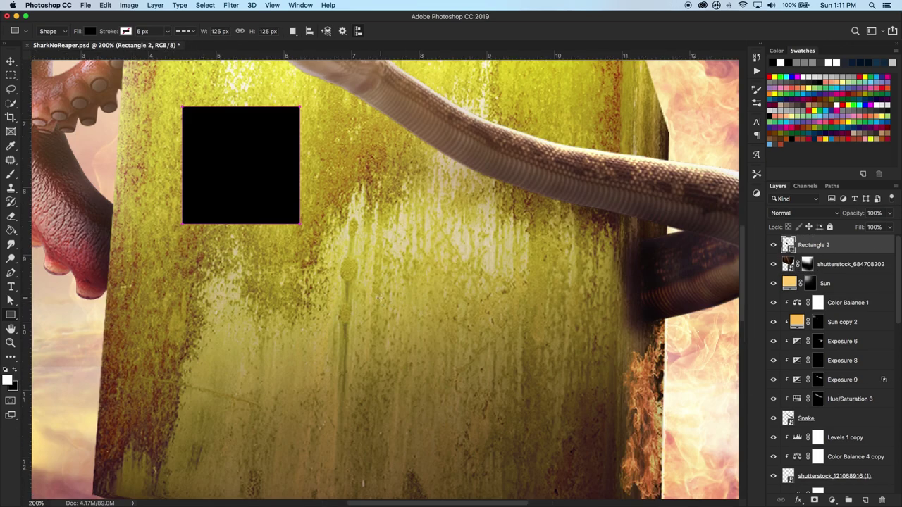
{"action": "scroll", "coordinate": [221, 240], "scroll_direction": "up", "scroll_amount": 3}
{"action": "key", "text": "ctrl+t"}
{"action": "right_click", "coordinate": [225, 239]}
{"action": "left_click", "coordinate": [255, 273]}
{"action": "mouse_move", "coordinate": [239, 234]}
{"action": "left_mouse_down"}
{"action": "mouse_move", "coordinate": [181, 128]}
{"action": "mouse_move", "coordinate": [205, 106]}
{"action": "left_mouse_up"}
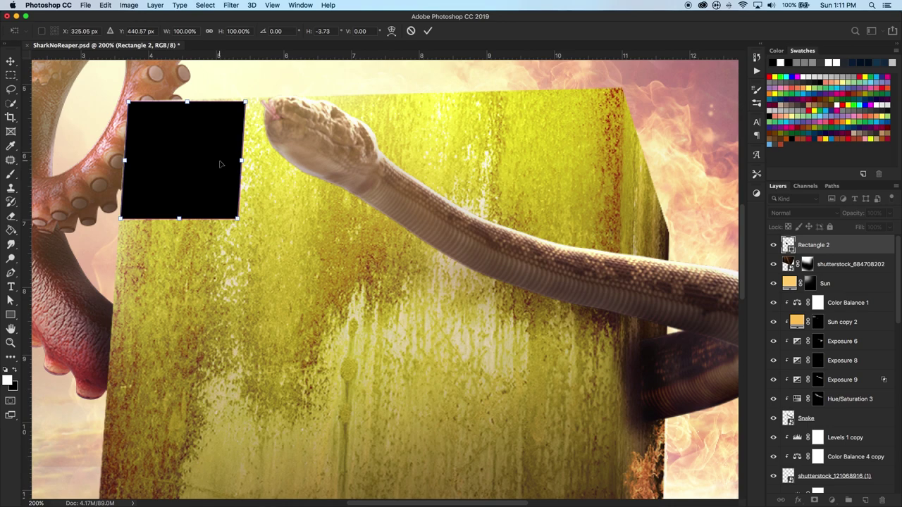
{"action": "left_click_drag", "start_coordinate": [194, 166], "coordinate": [246, 268]}
{"action": "key", "text": "ctrl+minus"}
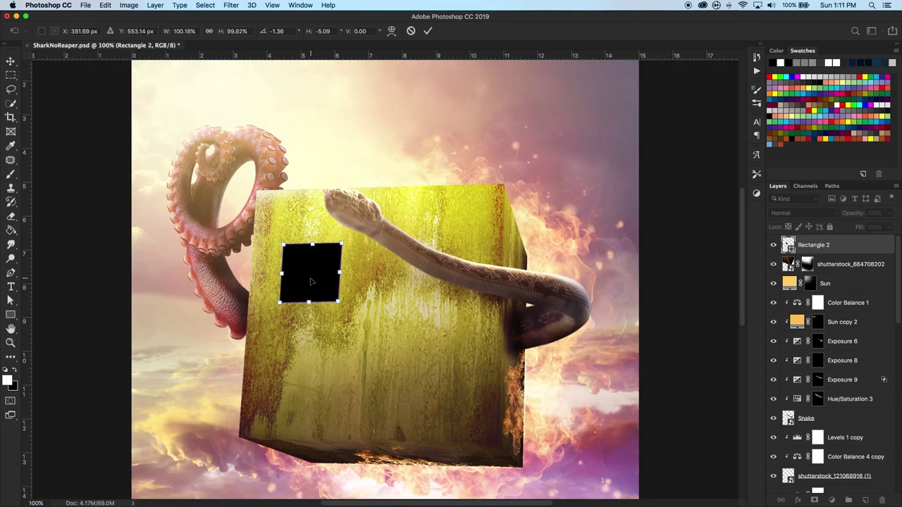
{"action": "key", "text": "Return"}
{"action": "key", "text": "Return"}
Step: Duplicate the square as a second eye to its right and align both eyes
{"action": "key", "text": "v"}
{"action": "left_click_drag", "start_coordinate": [310, 273], "coordinate": [432, 269]}
{"action": "key", "text": "ctrl+bracketleft"}
{"action": "key", "text": "ctrl+bracketleft"}
{"action": "key", "text": "ctrl+bracketleft"}
{"action": "key", "text": "ctrl+bracketleft"}
{"action": "key", "text": "ctrl+bracketleft"}
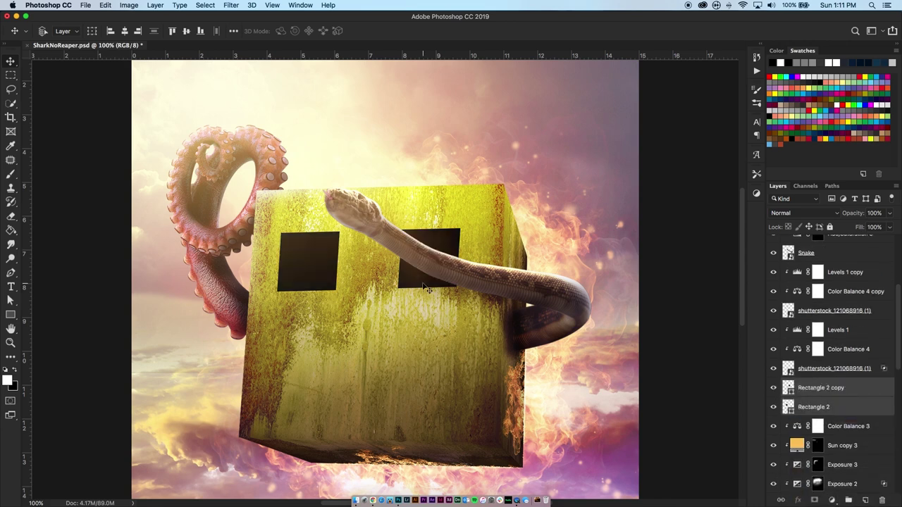
{"action": "key", "text": "ctrl+t"}
{"action": "left_click_drag", "start_coordinate": [429, 258], "coordinate": [414, 261]}
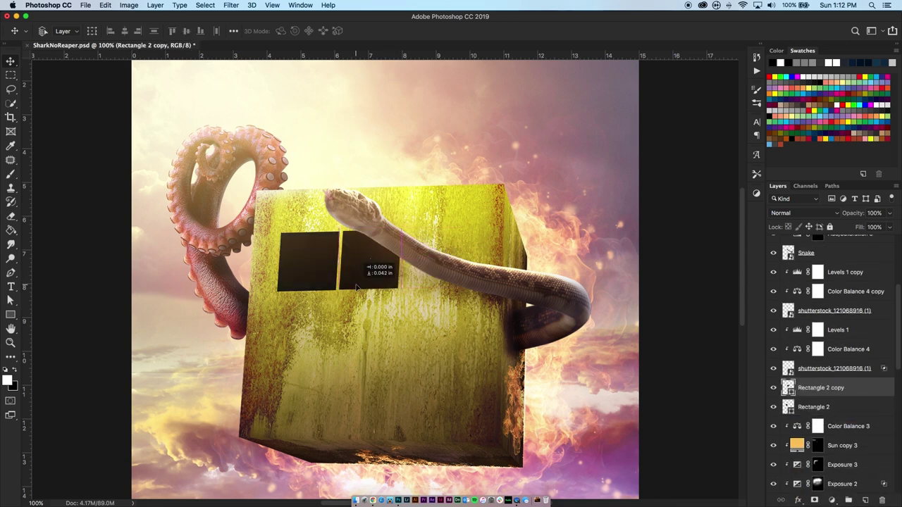
{"action": "key", "text": "Return"}
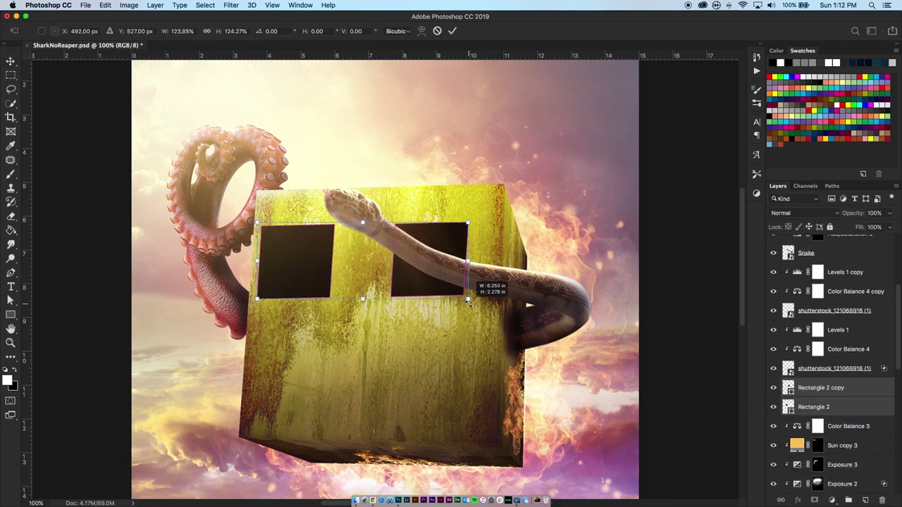
{"action": "mouse_move", "coordinate": [424, 289]}
{"action": "left_mouse_down"}
{"action": "mouse_move", "coordinate": [382, 289]}
{"action": "mouse_move", "coordinate": [393, 289]}
{"action": "left_mouse_up"}
{"action": "left_click", "coordinate": [811, 406], "text": "shift"}
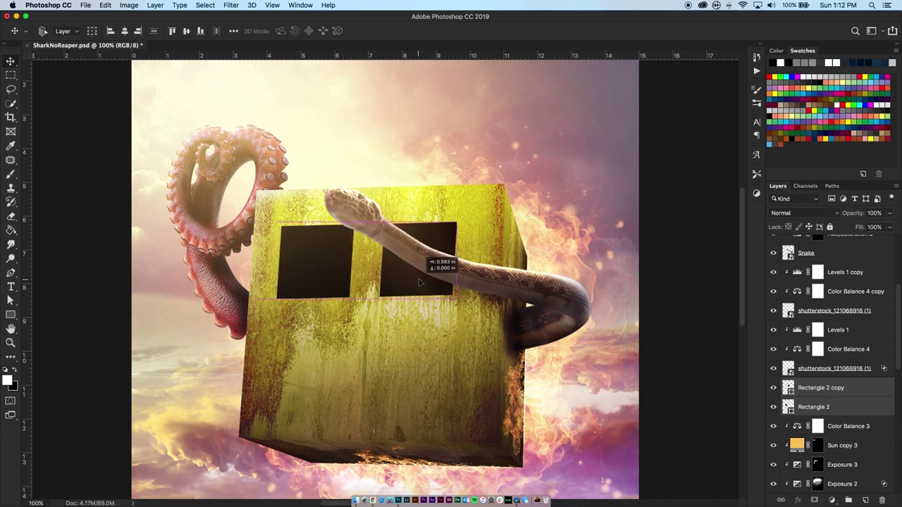
{"action": "key", "text": "shift+Right"}
{"action": "key", "text": "shift+Right"}
{"action": "key", "text": "shift+Right"}
{"action": "key", "text": "shift+Right"}
{"action": "key", "text": "shift+Right"}
{"action": "key", "text": "shift+Right"}
Step: Copy an eye square downward and stretch it into a wide rectangle
{"action": "left_click_drag", "start_coordinate": [426, 261], "coordinate": [305, 373]}
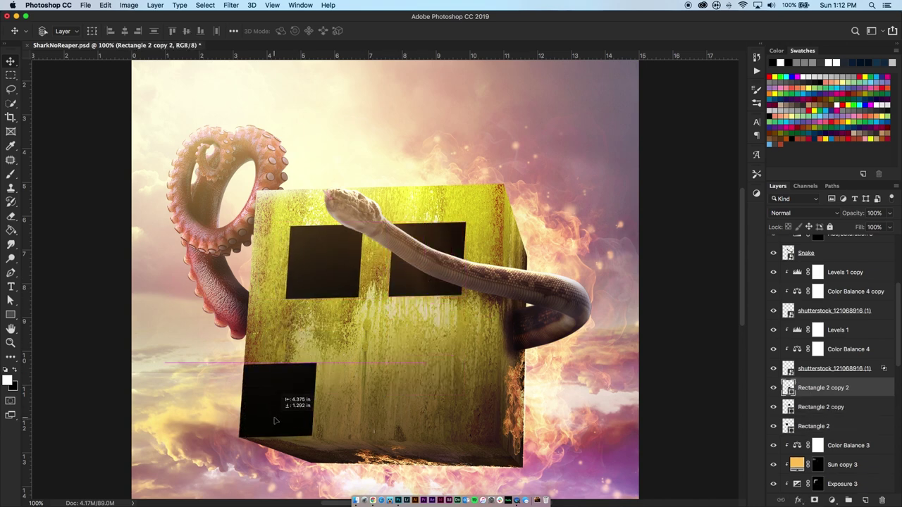
{"action": "left_click", "coordinate": [10, 300]}
{"action": "left_click_drag", "start_coordinate": [342, 407], "coordinate": [457, 408]}
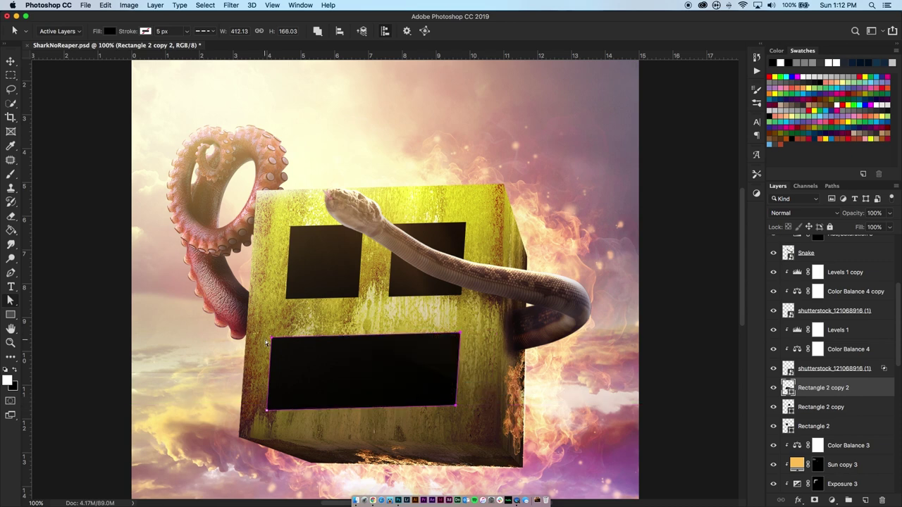
{"action": "key", "text": "v"}
{"action": "left_click_drag", "start_coordinate": [291, 344], "coordinate": [275, 198]}
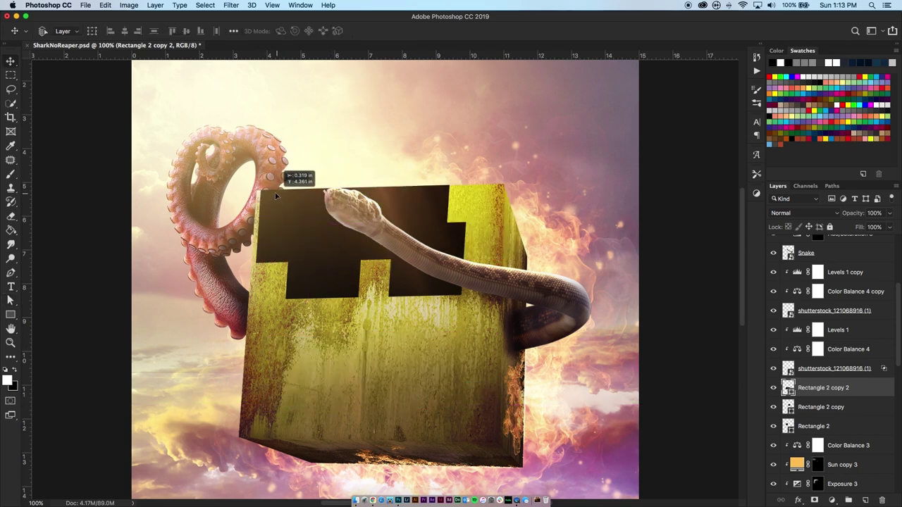
{"action": "key", "text": "a"}
{"action": "left_click_drag", "start_coordinate": [446, 194], "coordinate": [502, 260]}
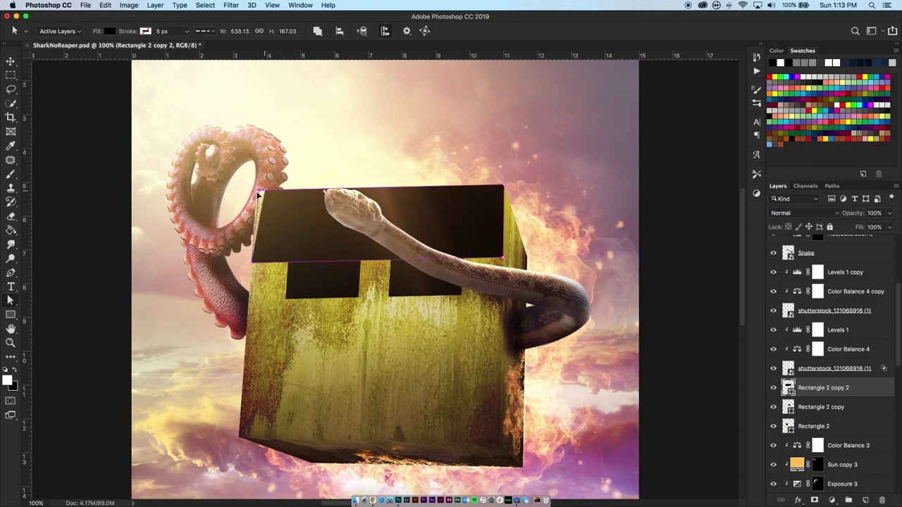
Step: Resize and position the wide rectangle as the mouth below the eyes
{"action": "left_click_drag", "start_coordinate": [308, 196], "coordinate": [303, 349]}
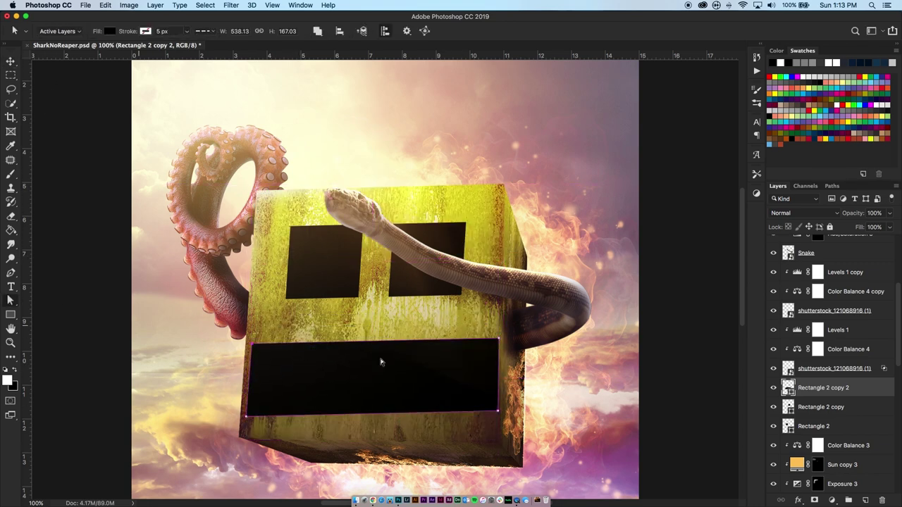
{"action": "left_click_drag", "start_coordinate": [498, 414], "coordinate": [462, 414]}
{"action": "key", "text": "v"}
{"action": "left_click_drag", "start_coordinate": [319, 408], "coordinate": [351, 377]}
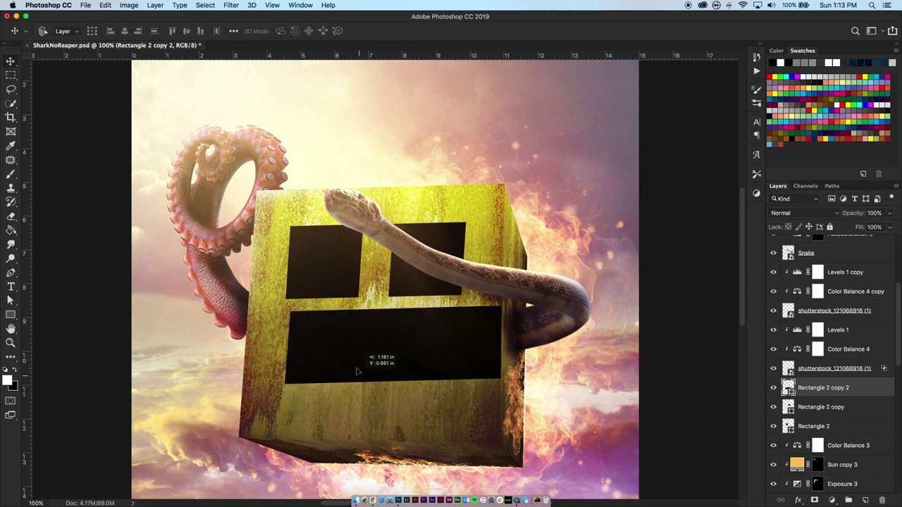
{"action": "key", "text": "a"}
{"action": "left_click_drag", "start_coordinate": [494, 382], "coordinate": [452, 383]}
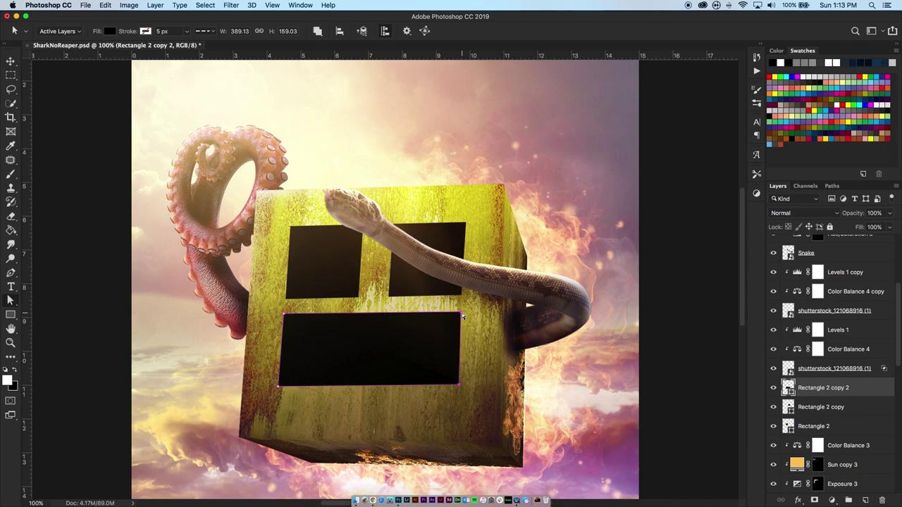
{"action": "left_click", "coordinate": [11, 61]}
{"action": "left_click_drag", "start_coordinate": [344, 362], "coordinate": [346, 379]}
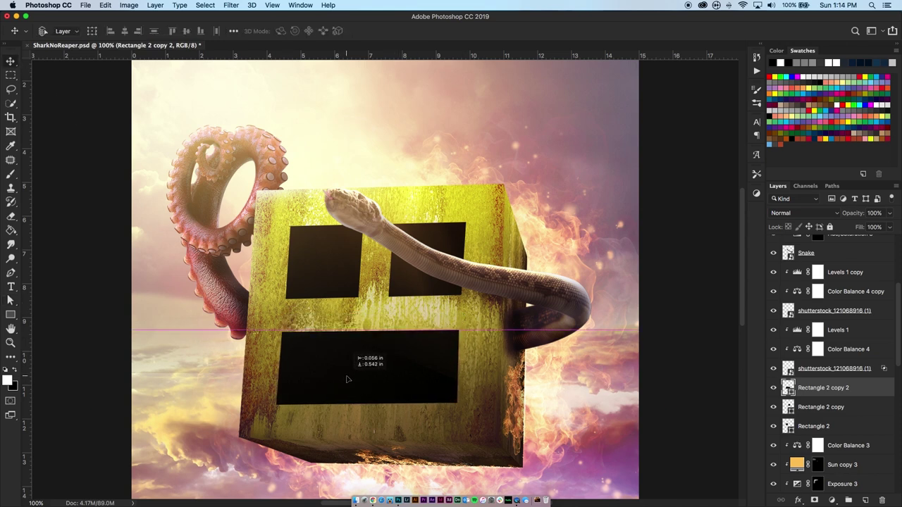
{"action": "left_click", "coordinate": [848, 427]}
Step: Hide the rectangle copies and try a Linear Burn Inner Shadow on Rectangle 2, then cancel it
{"action": "left_click_drag", "start_coordinate": [773, 388], "coordinate": [772, 406]}
{"action": "double_click", "coordinate": [852, 426]}
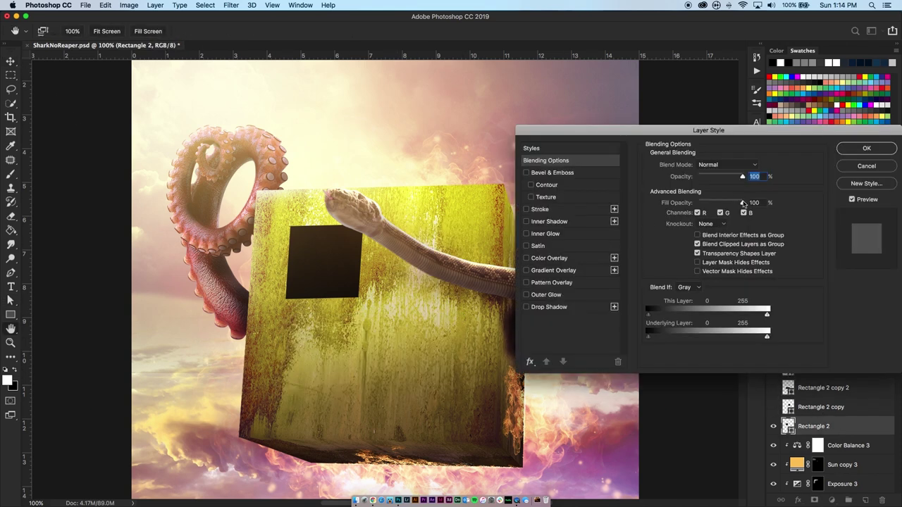
{"action": "left_click", "coordinate": [548, 221]}
{"action": "left_click", "coordinate": [713, 165]}
{"action": "left_click", "coordinate": [704, 183]}
{"action": "left_click_drag", "start_coordinate": [696, 231], "coordinate": [686, 209]}
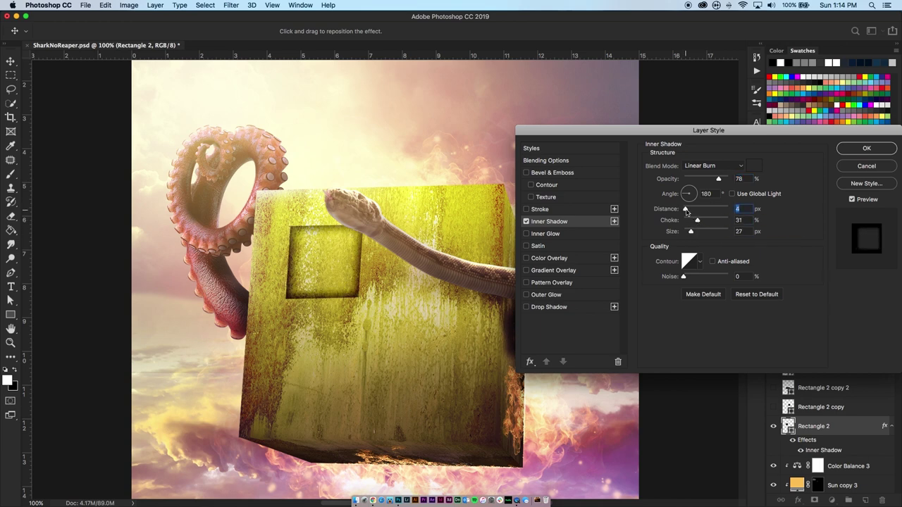
{"action": "left_click", "coordinate": [866, 167]}
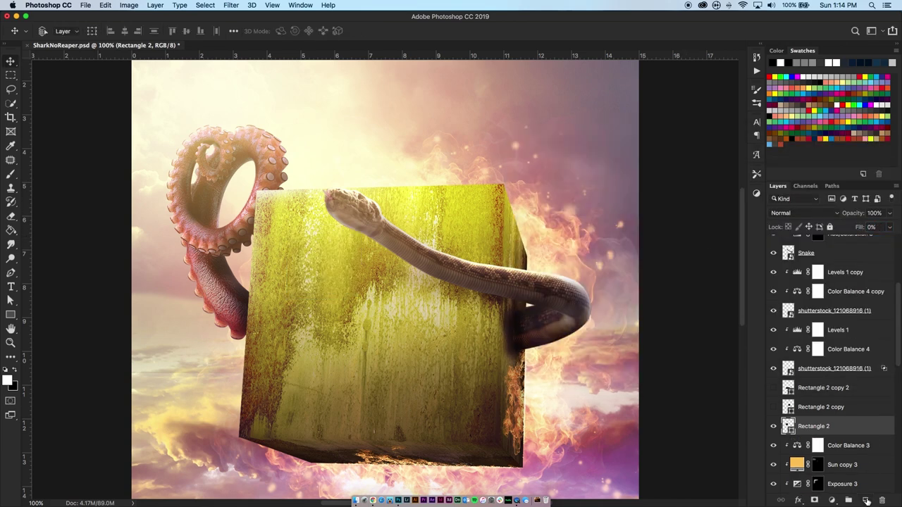
{"action": "key", "text": "ctrl+j"}
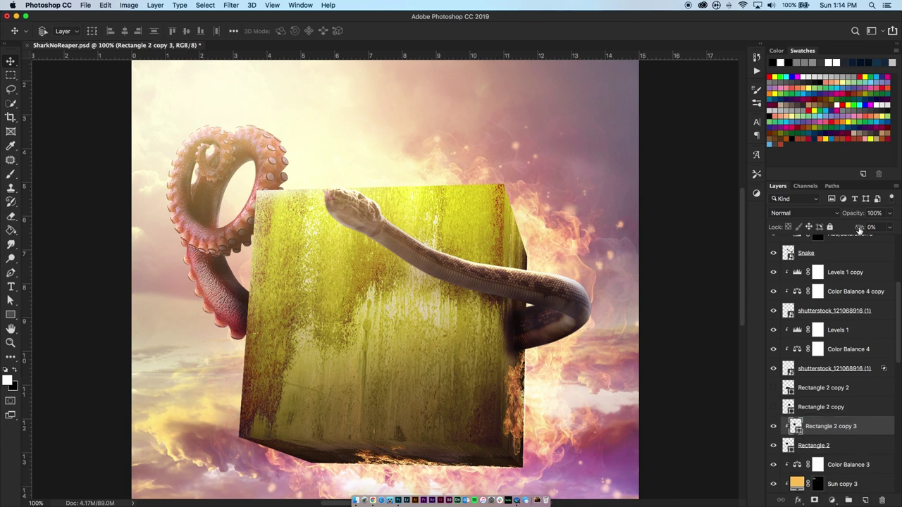
{"action": "key", "text": "b"}
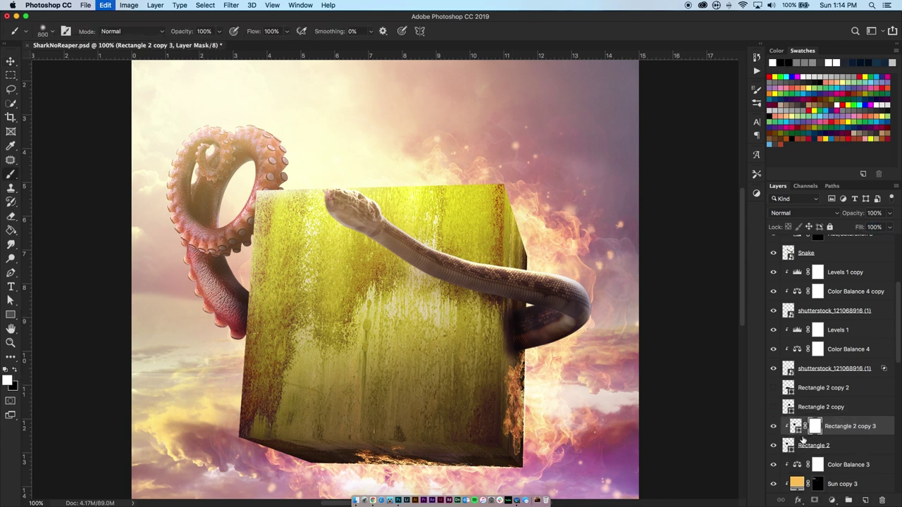
{"action": "left_click", "coordinate": [881, 500]}
Step: Give Rectangle 2 a Linear Burn Inner Shadow (distance ~6 px, choke 27) and 20% fill opacity
{"action": "double_click", "coordinate": [852, 426]}
{"action": "left_click", "coordinate": [548, 222]}
{"action": "left_click", "coordinate": [714, 166]}
{"action": "left_click", "coordinate": [705, 190]}
{"action": "left_click_drag", "start_coordinate": [694, 209], "coordinate": [686, 209]}
{"action": "key", "text": "Tab"}
{"action": "type", "text": "27"}
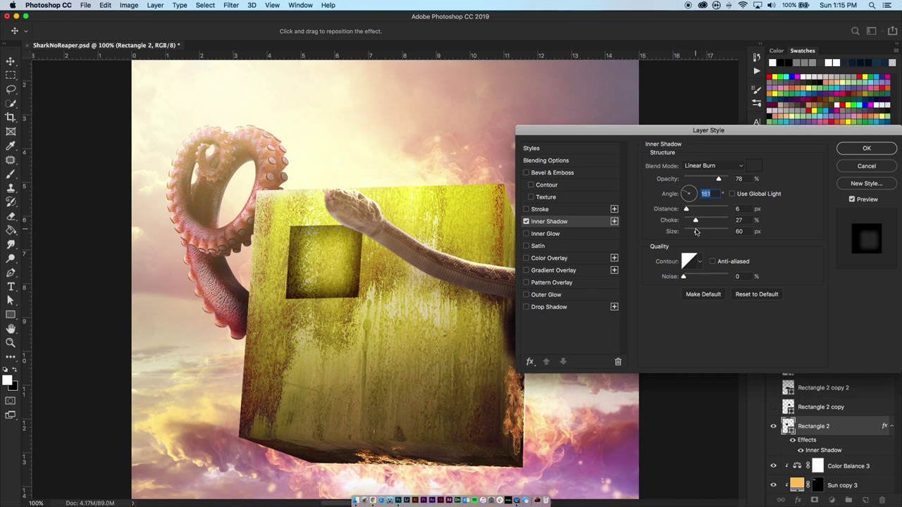
{"action": "left_click", "coordinate": [546, 160]}
{"action": "left_click_drag", "start_coordinate": [697, 204], "coordinate": [706, 203]}
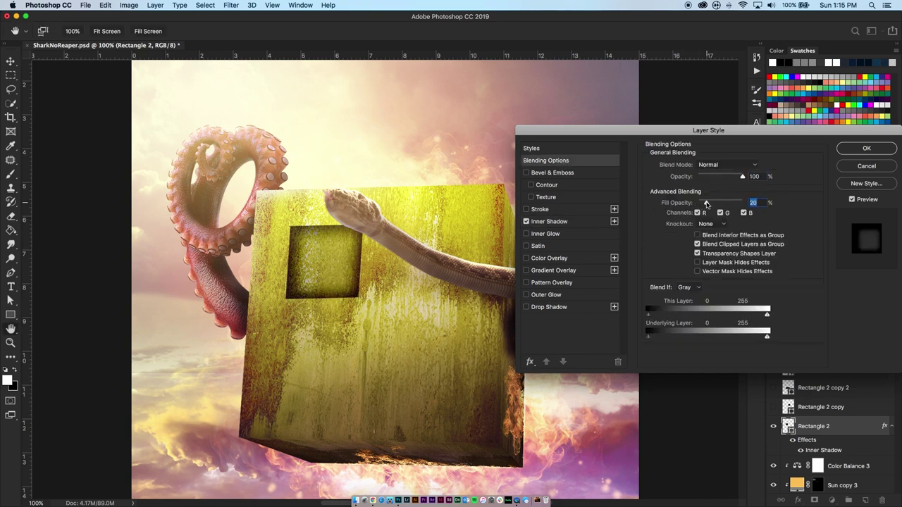
{"action": "left_click", "coordinate": [867, 148]}
Step: Paste Rectangle 2's style onto the other rectangles and enlarge the mouth's shadow size
{"action": "right_click", "coordinate": [821, 406]}
{"action": "left_click", "coordinate": [798, 305]}
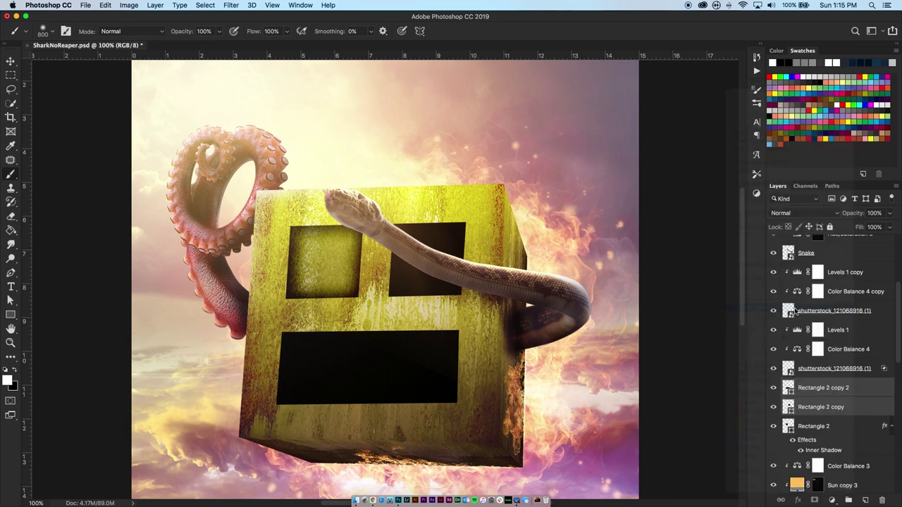
{"action": "double_click", "coordinate": [823, 411]}
{"action": "mouse_move", "coordinate": [695, 221]}
{"action": "left_mouse_down"}
{"action": "mouse_move", "coordinate": [685, 220]}
{"action": "mouse_move", "coordinate": [699, 233]}
{"action": "left_mouse_up"}
{"action": "key", "text": "Return"}
{"action": "key", "text": "b"}
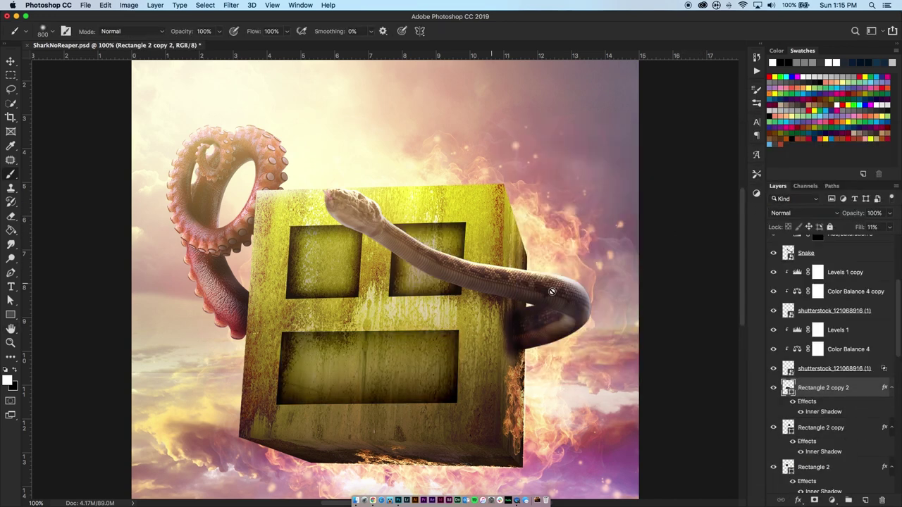
{"action": "key", "text": "ctrl+minus"}
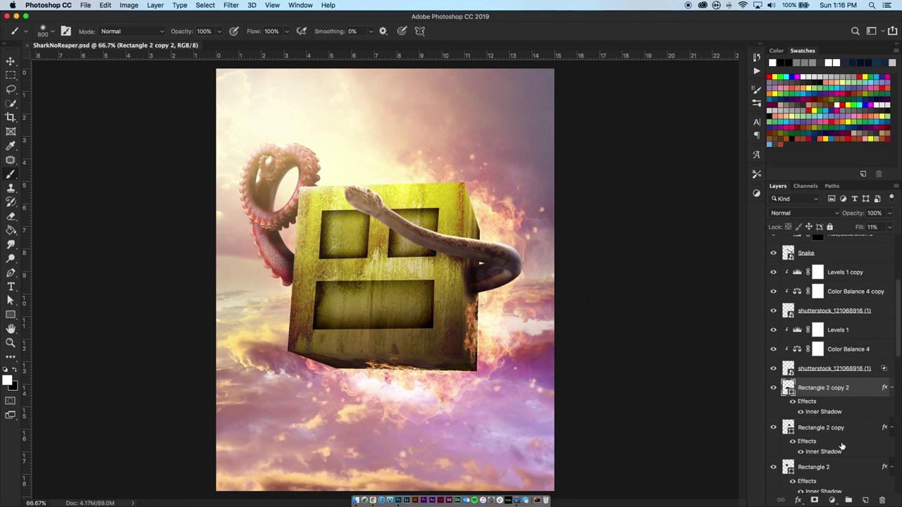
Step: Duplicate the cube texture layers from Color Balance 3 down and merge the copies into one layer
{"action": "scroll", "coordinate": [842, 446], "scroll_direction": "down", "scroll_amount": 5}
{"action": "scroll", "coordinate": [817, 443], "scroll_direction": "down", "scroll_amount": 5}
{"action": "left_click", "coordinate": [817, 425]}
{"action": "left_click", "coordinate": [838, 443]}
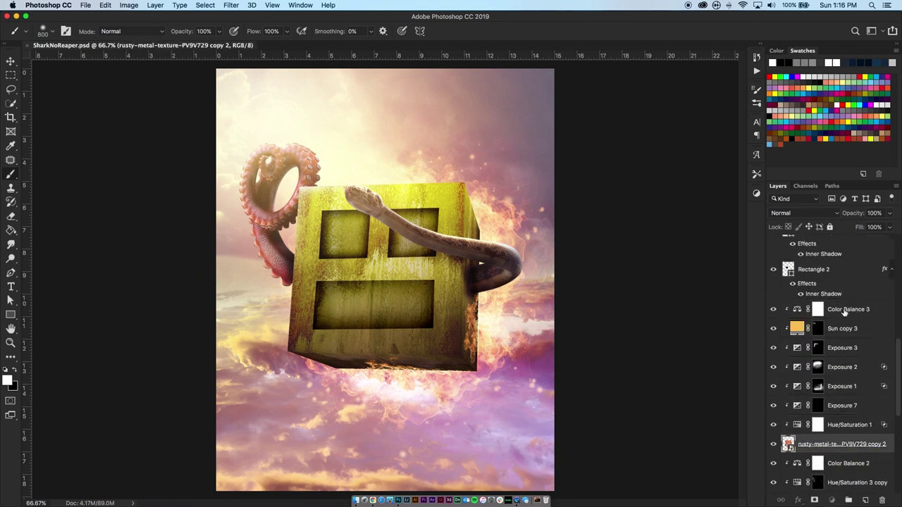
{"action": "scroll", "coordinate": [838, 352], "scroll_direction": "up", "scroll_amount": 5}
{"action": "left_click", "coordinate": [821, 375]}
{"action": "left_click", "coordinate": [825, 310]}
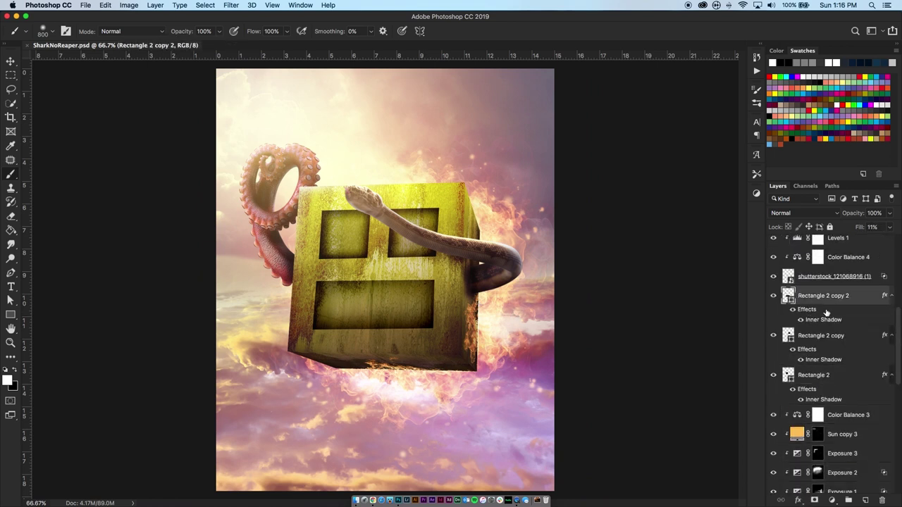
{"action": "scroll", "coordinate": [825, 312], "scroll_direction": "down", "scroll_amount": 3}
{"action": "left_click", "coordinate": [830, 451], "text": "shift"}
{"action": "key", "text": "ctrl+j"}
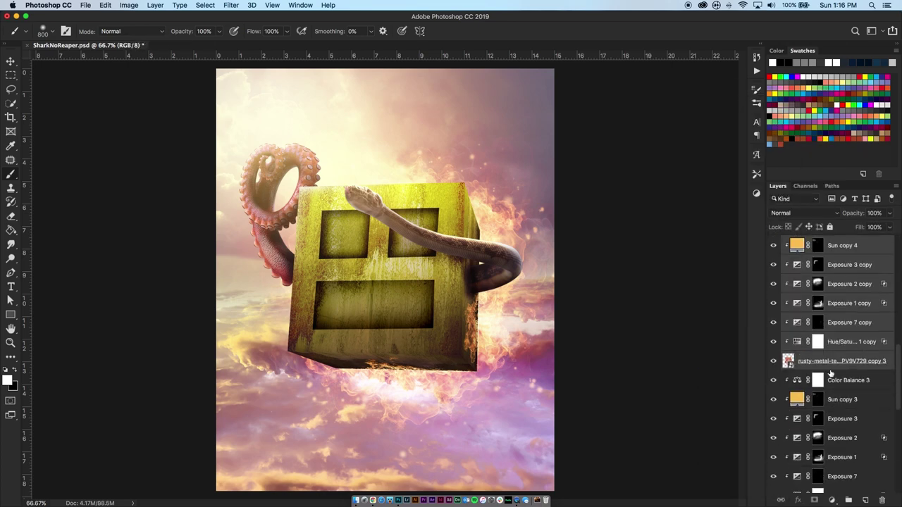
{"action": "right_click", "coordinate": [830, 373]}
{"action": "left_click", "coordinate": [830, 352]}
{"action": "left_click", "coordinate": [818, 280]}
Step: Duplicate and merge the three rectangle layers into one face shape and clip the merged texture to it
{"action": "left_click", "coordinate": [822, 361], "text": "shift"}
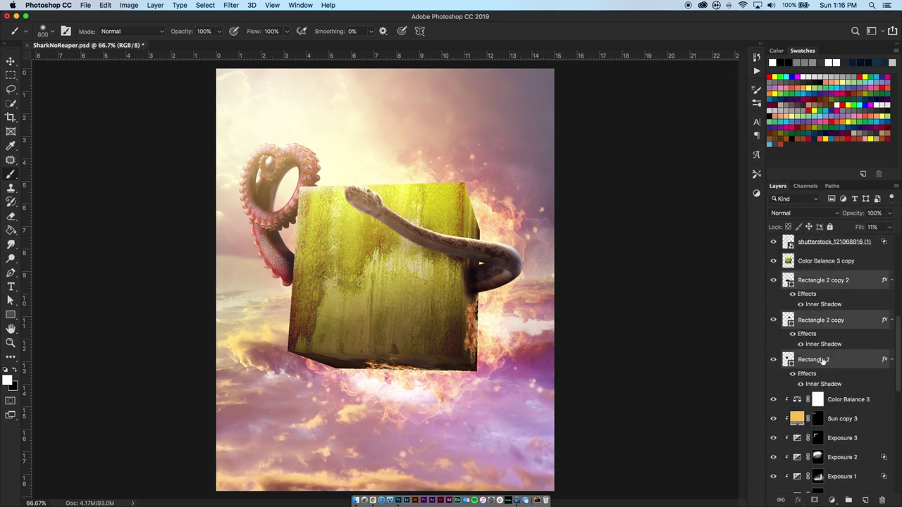
{"action": "key", "text": "ctrl+j"}
{"action": "right_click", "coordinate": [817, 288]}
{"action": "left_click", "coordinate": [774, 364]}
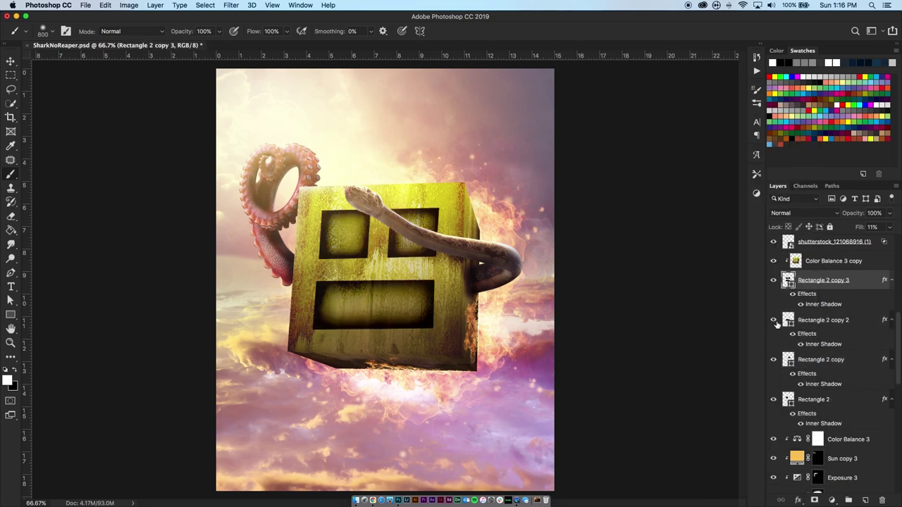
{"action": "left_click", "coordinate": [802, 267]}
{"action": "key", "text": "v"}
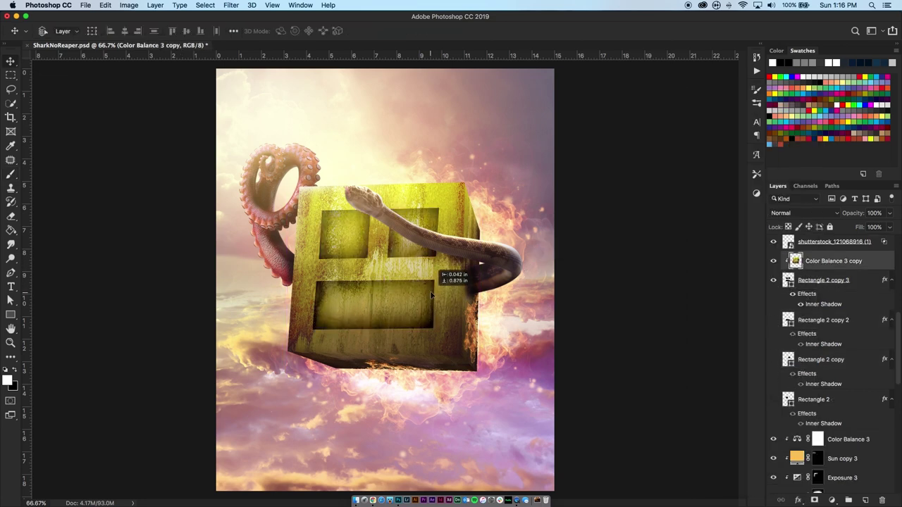
{"action": "left_click", "coordinate": [431, 283]}
{"action": "left_click", "coordinate": [756, 192]}
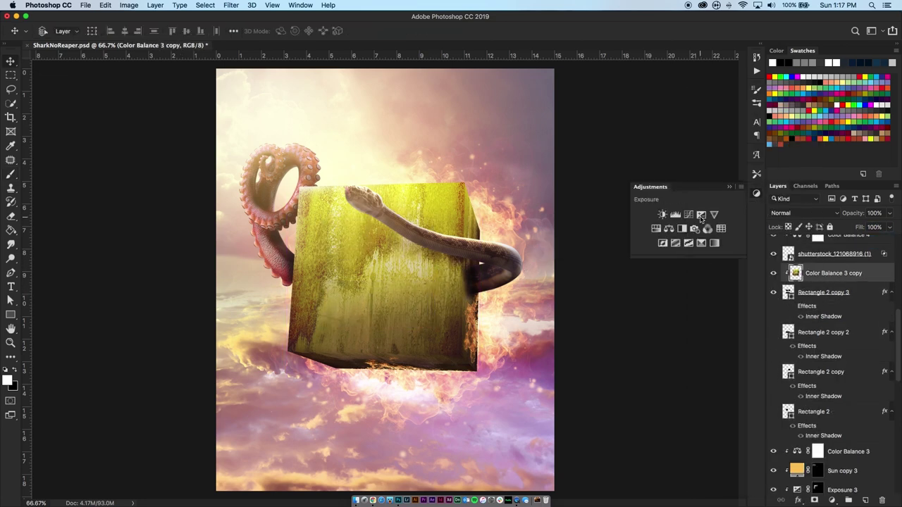
Step: Add an Exposure adjustment at about -4.46, limited with a Blend If range
{"action": "left_click", "coordinate": [701, 213]}
{"action": "left_click_drag", "start_coordinate": [681, 281], "coordinate": [646, 281]}
{"action": "double_click", "coordinate": [818, 271]}
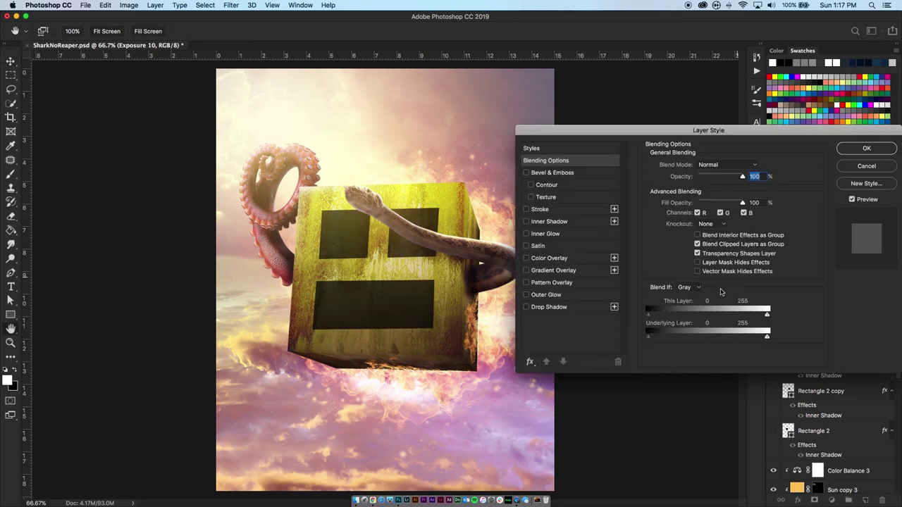
{"action": "left_click_drag", "start_coordinate": [725, 317], "coordinate": [716, 317]}
{"action": "key", "text": "Return"}
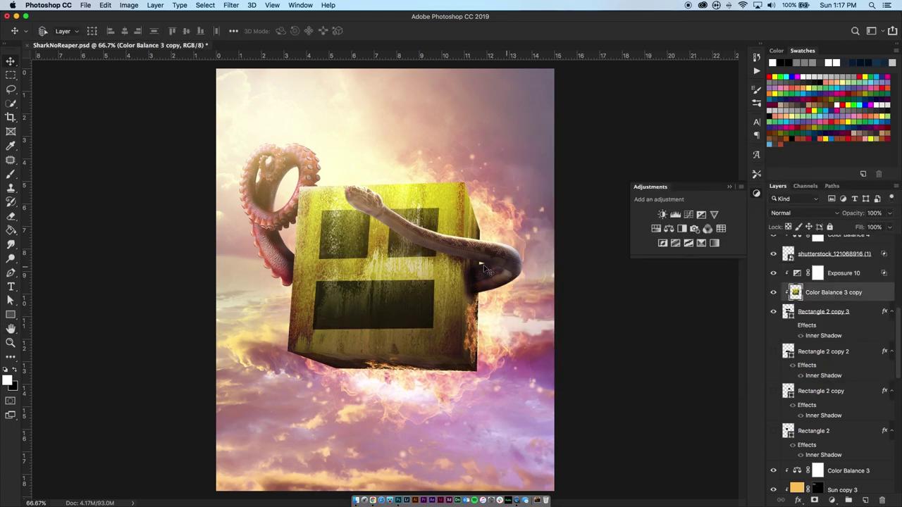
Step: Duplicate Exposure 10 at -15.04 exposure with Linear Burn blending and adjusted Blend If tones
{"action": "left_click", "coordinate": [843, 272]}
{"action": "key", "text": "ctrl+j"}
{"action": "double_click", "coordinate": [797, 273]}
{"action": "left_click_drag", "start_coordinate": [639, 282], "coordinate": [632, 281]}
{"action": "left_click", "coordinate": [807, 212]}
{"action": "left_click", "coordinate": [789, 260]}
{"action": "double_click", "coordinate": [867, 278]}
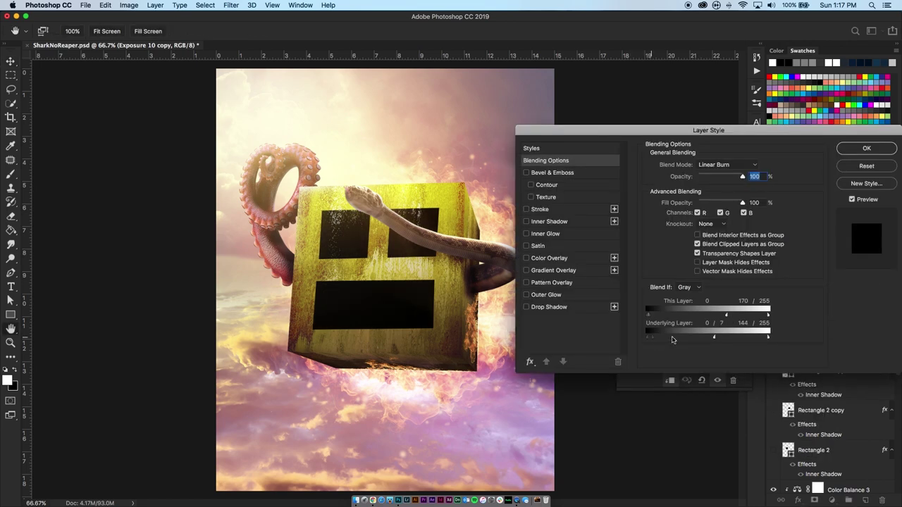
{"action": "left_click_drag", "start_coordinate": [717, 315], "coordinate": [723, 319]}
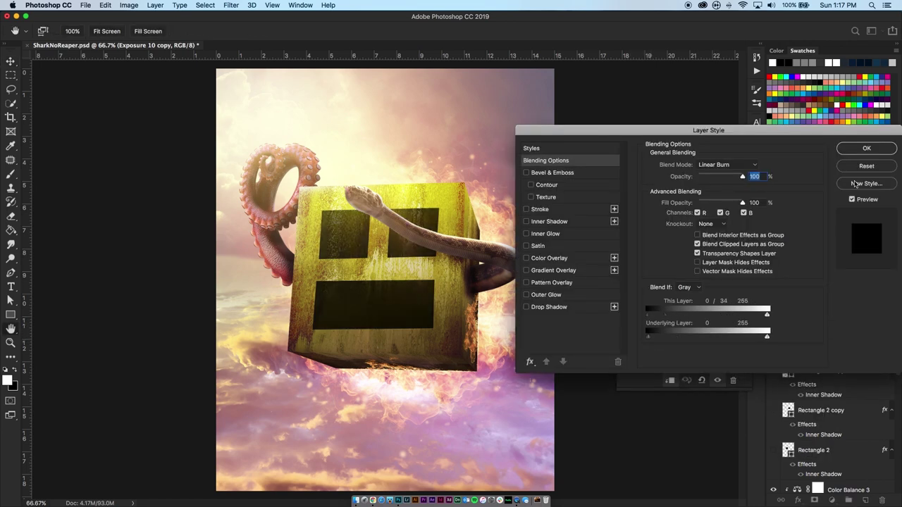
{"action": "key", "text": "Return"}
Step: Invert the copy's mask and paint darkness into the top-left square with a small 15%-flow brush
{"action": "key", "text": "ctrl+i"}
{"action": "key", "text": "b"}
{"action": "key", "text": "super+plus"}
{"action": "key", "text": "super+plus"}
{"action": "key", "text": "shift+1"}
{"action": "key", "text": "shift+5"}
{"action": "key", "text": "bracketleft"}
{"action": "key", "text": "bracketleft"}
{"action": "key", "text": "bracketleft"}
{"action": "left_click_drag", "start_coordinate": [291, 173], "coordinate": [384, 179]}
{"action": "left_click_drag", "start_coordinate": [254, 197], "coordinate": [395, 211]}
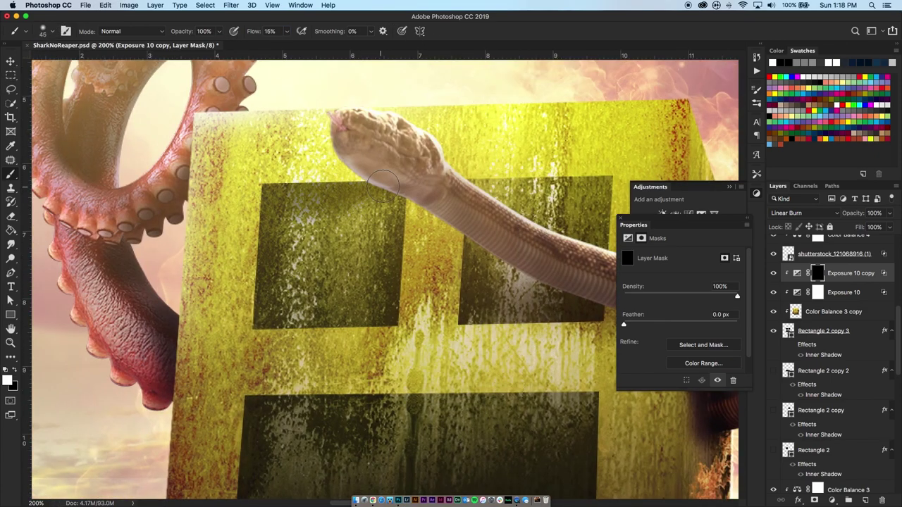
Step: Lower the exposure to -2.59 and paint darkening into the right square and lower face
{"action": "left_click", "coordinate": [797, 273]}
{"action": "left_click_drag", "start_coordinate": [680, 281], "coordinate": [658, 281]}
{"action": "left_click", "coordinate": [620, 221]}
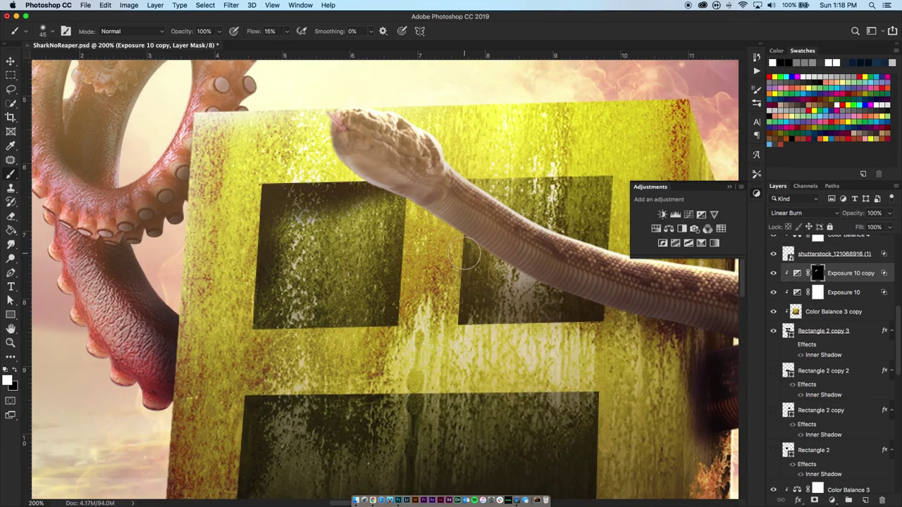
{"action": "left_click_drag", "start_coordinate": [536, 187], "coordinate": [454, 281]}
{"action": "scroll", "coordinate": [253, 327], "scroll_direction": "down", "scroll_amount": 3}
{"action": "key", "text": "bracketright"}
{"action": "key", "text": "bracketright"}
{"action": "key", "text": "bracketright"}
{"action": "mouse_move", "coordinate": [240, 327]}
{"action": "left_mouse_down"}
{"action": "mouse_move", "coordinate": [526, 303]}
{"action": "mouse_move", "coordinate": [599, 310]}
{"action": "left_mouse_up"}
Step: Undo an unwanted exposure change and select the Exposure 2 layer mask
{"action": "scroll", "coordinate": [239, 419], "scroll_direction": "up", "scroll_amount": 3}
{"action": "key", "text": "bracketleft"}
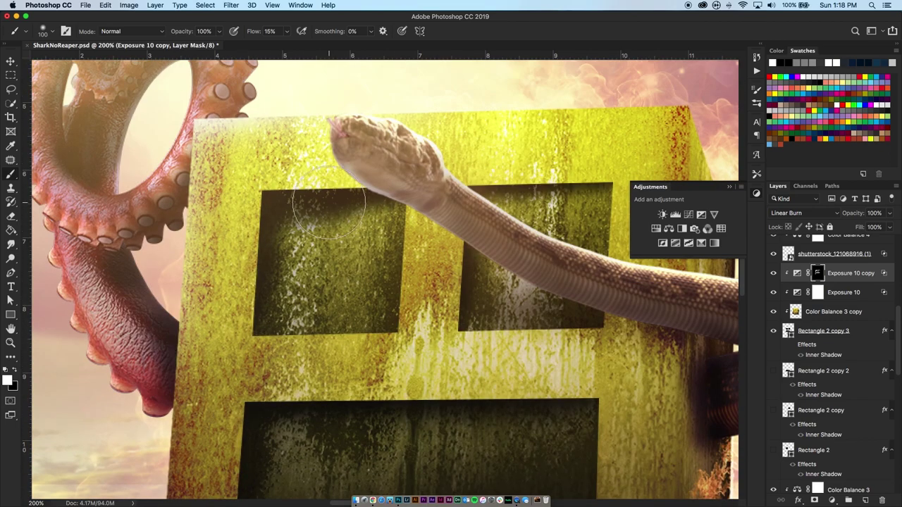
{"action": "left_click", "coordinate": [708, 218]}
{"action": "key", "text": "super+z"}
{"action": "scroll", "coordinate": [850, 438], "scroll_direction": "down", "scroll_amount": 5}
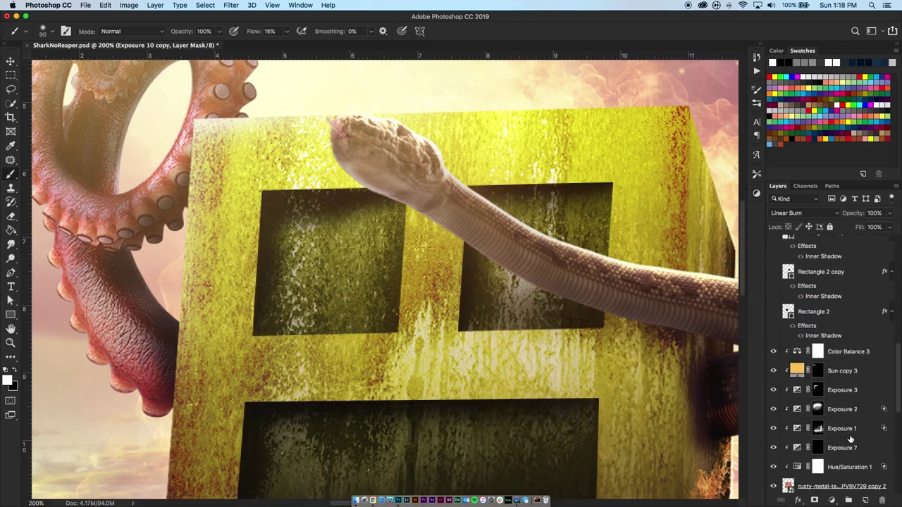
{"action": "left_click", "coordinate": [817, 409]}
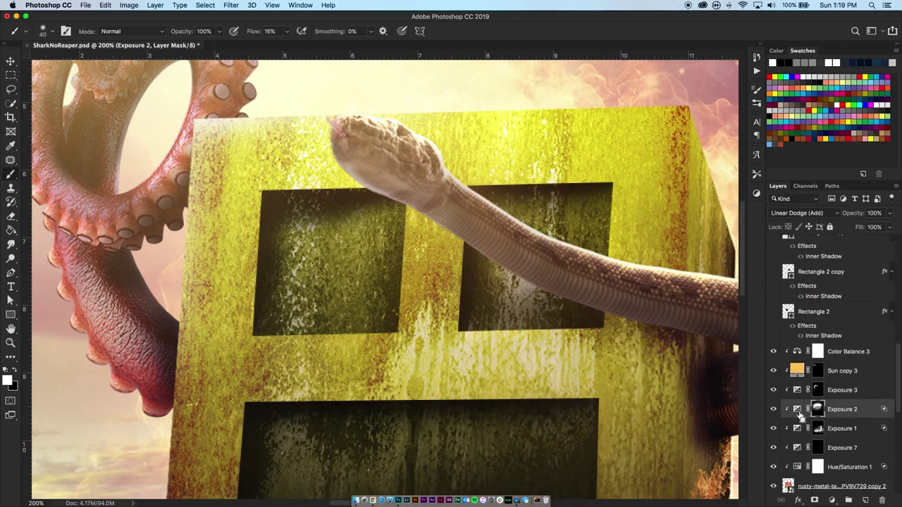
Step: Add an Exposure adjustment above Exposure 2 with an inverted mask, undoing a trial stroke
{"action": "left_click", "coordinate": [756, 192]}
{"action": "left_click", "coordinate": [673, 211]}
{"action": "left_click", "coordinate": [819, 416]}
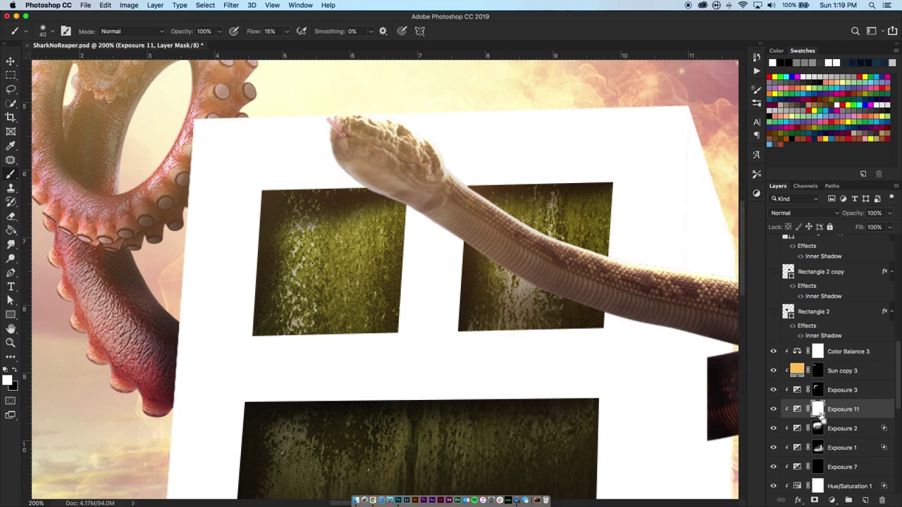
{"action": "key", "text": "super+i"}
{"action": "left_click_drag", "start_coordinate": [307, 327], "coordinate": [395, 328]}
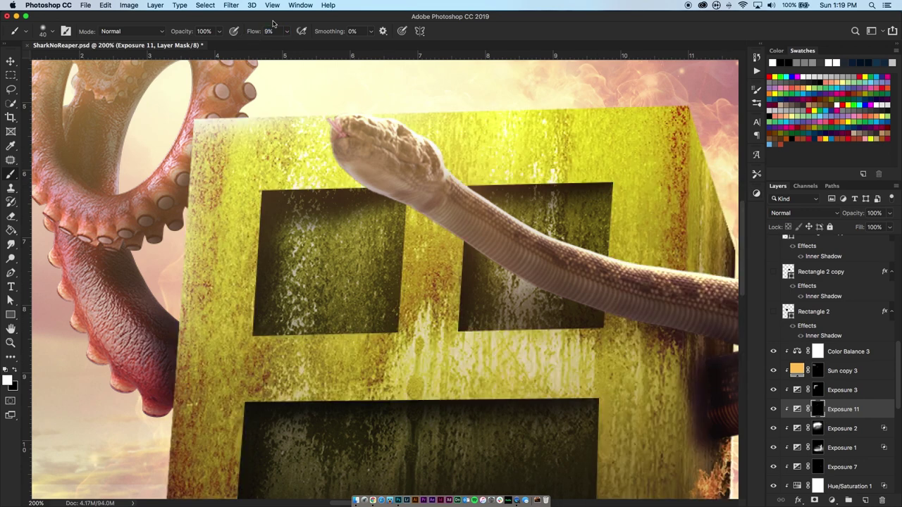
{"action": "key", "text": "super+z"}
{"action": "key", "text": "bracketright"}
{"action": "key", "text": "bracketright"}
{"action": "scroll", "coordinate": [467, 322], "scroll_direction": "down", "scroll_amount": 2}
{"action": "scroll", "coordinate": [467, 322], "scroll_direction": "up", "scroll_amount": 3}
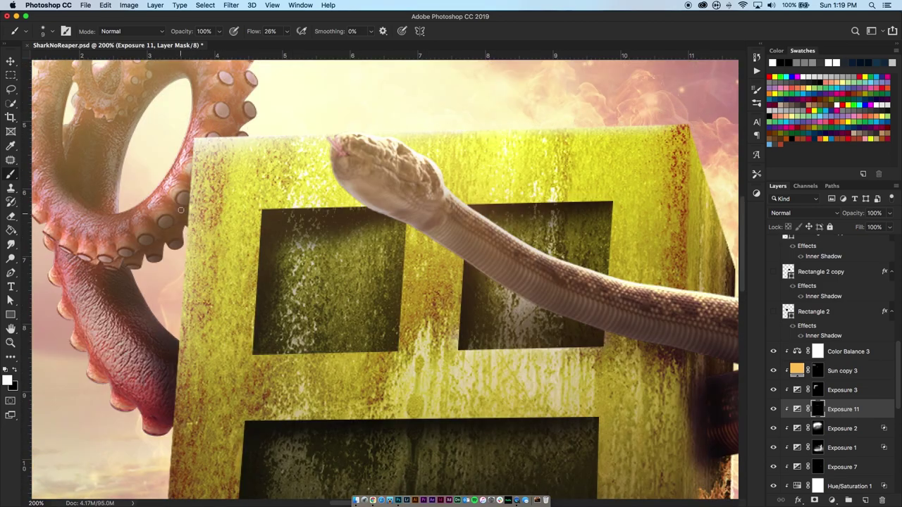
{"action": "key", "text": "super+0"}
{"action": "key", "text": "super+1"}
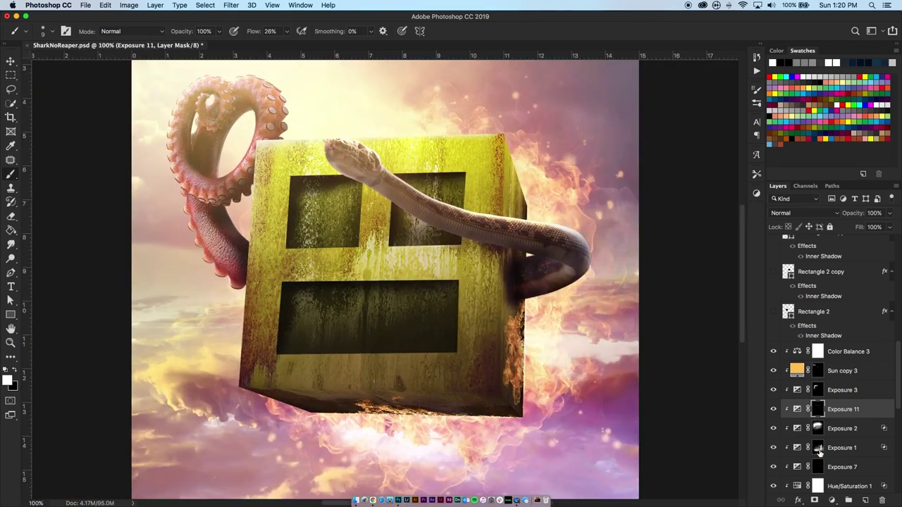
Step: Add an Exposure layer at -2.98 above Exposure 1, masked in along the cube's bottom edge and right side
{"action": "left_click", "coordinate": [848, 453]}
{"action": "left_click", "coordinate": [756, 192]}
{"action": "left_click", "coordinate": [714, 214]}
{"action": "left_click_drag", "start_coordinate": [687, 294], "coordinate": [663, 293]}
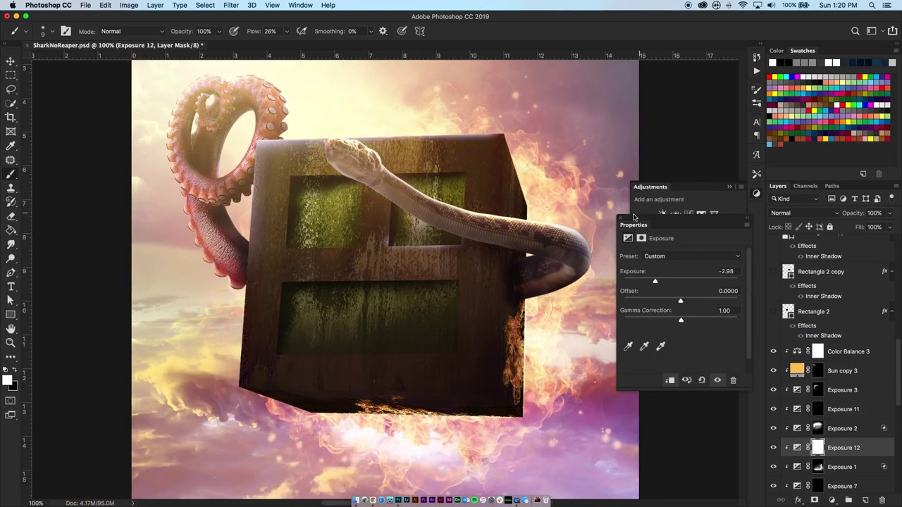
{"action": "key", "text": "super+i"}
{"action": "mouse_move", "coordinate": [511, 399]}
{"action": "left_mouse_down"}
{"action": "mouse_move", "coordinate": [381, 405]}
{"action": "mouse_move", "coordinate": [240, 388]}
{"action": "left_mouse_up"}
{"action": "key", "text": "bracketright"}
{"action": "key", "text": "bracketright"}
{"action": "key", "text": "bracketright"}
{"action": "left_click_drag", "start_coordinate": [519, 373], "coordinate": [516, 239]}
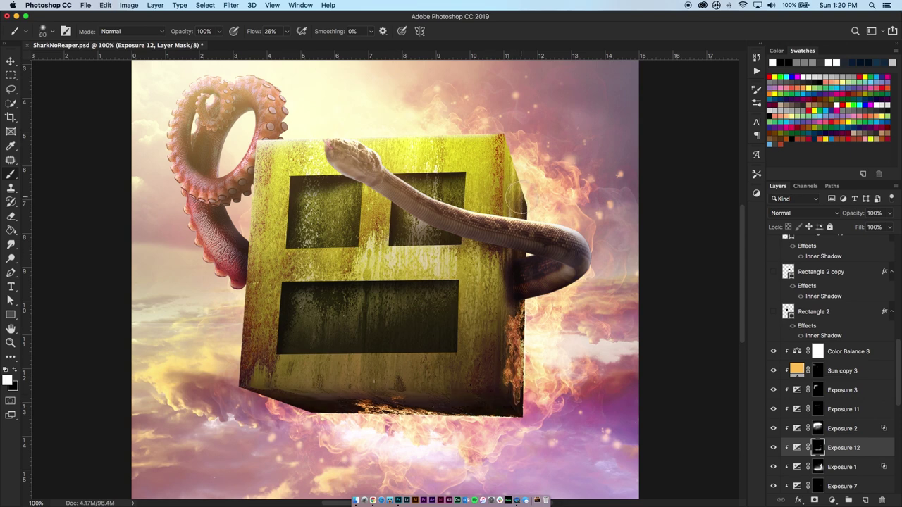
{"action": "key", "text": "super+minus"}
{"action": "scroll", "coordinate": [838, 387], "scroll_direction": "down", "scroll_amount": 5}
{"action": "left_click", "coordinate": [849, 345]}
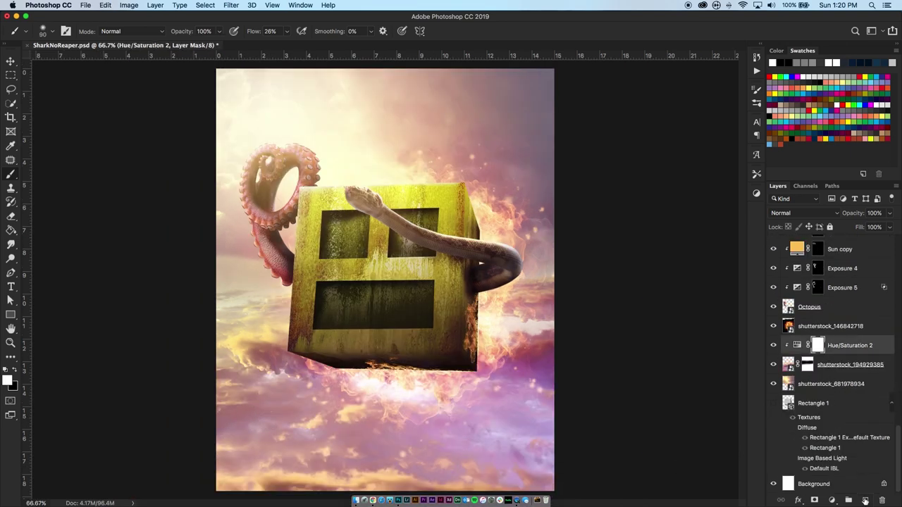
Step: Create a Solid Color fill 'Fire' in #ff9000, Linear Dodge (Add), painted in through an inverted mask
{"action": "left_click", "coordinate": [155, 5]}
{"action": "left_click", "coordinate": [287, 124]}
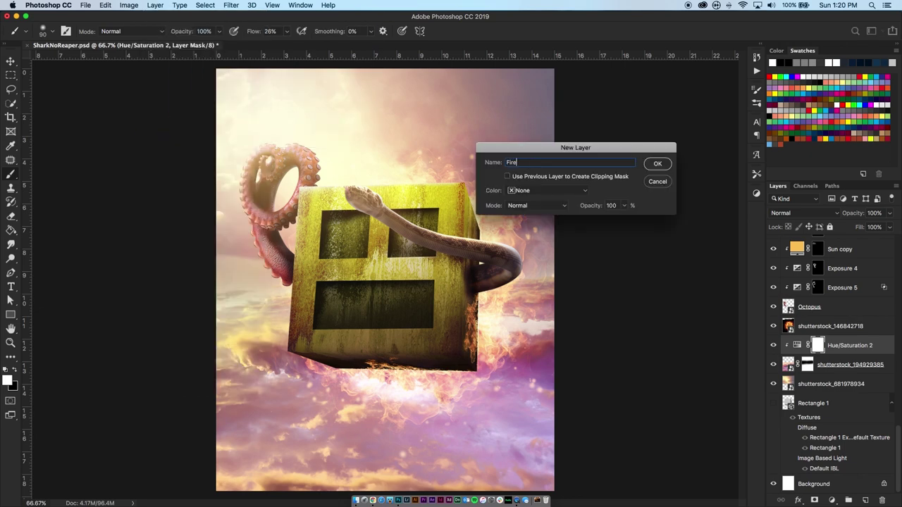
{"action": "key", "text": "Return"}
{"action": "type", "text": "ff9000"}
{"action": "key", "text": "Return"}
{"action": "left_click", "coordinate": [803, 213]}
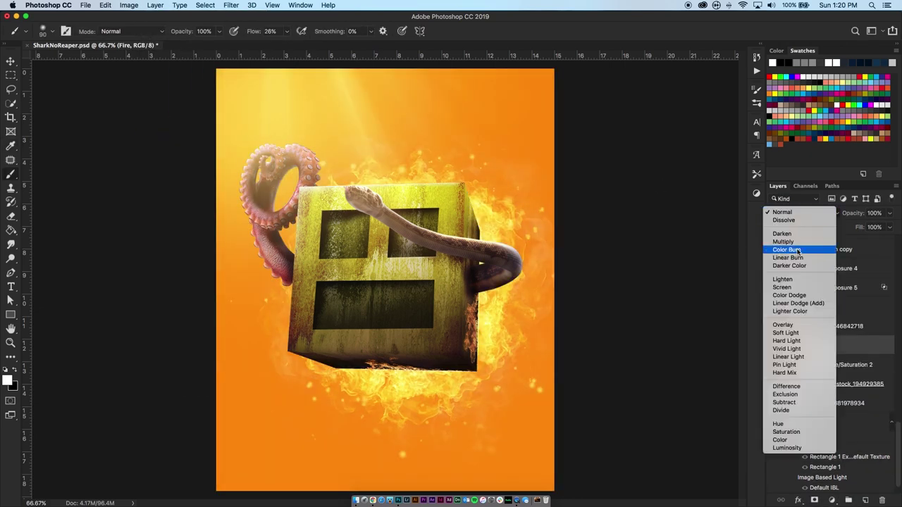
{"action": "left_click", "coordinate": [796, 299]}
{"action": "key", "text": "ctrl+i"}
{"action": "key", "text": "b"}
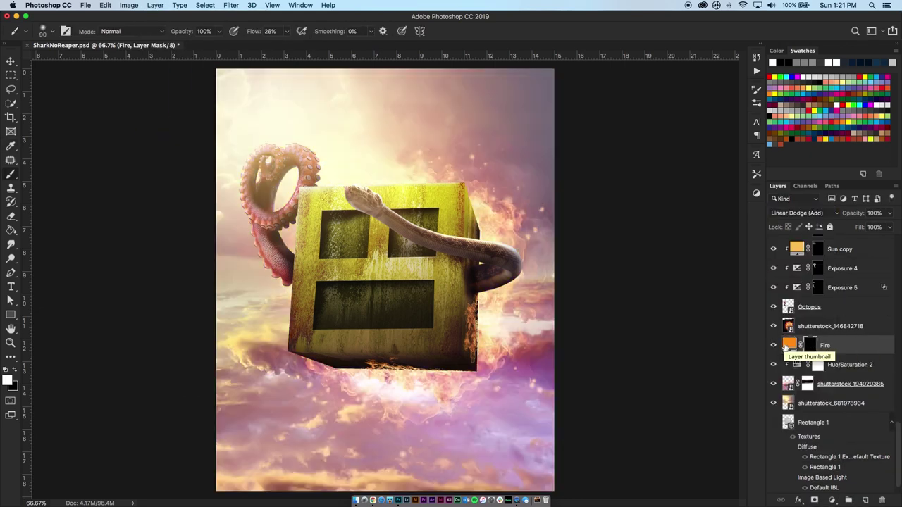
{"action": "key", "text": "bracketleft"}
{"action": "key", "text": "bracketleft"}
{"action": "key", "text": "bracketleft"}
{"action": "mouse_move", "coordinate": [366, 282]}
{"action": "left_mouse_down"}
{"action": "mouse_move", "coordinate": [503, 332]}
{"action": "mouse_move", "coordinate": [432, 161]}
{"action": "left_mouse_up"}
{"action": "scroll", "coordinate": [858, 403], "scroll_direction": "up", "scroll_amount": 5}
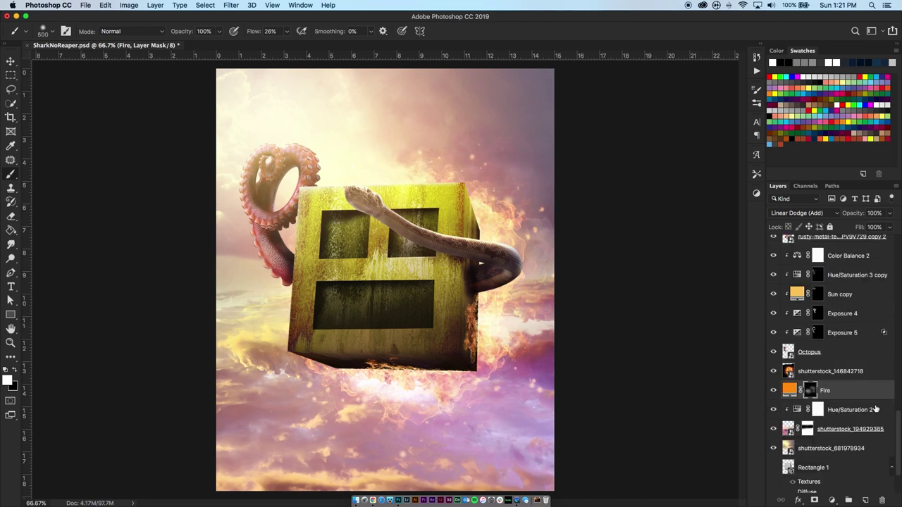
Step: Alt-drag a copy of the Fire layer higher in the stack and reset its mask
{"action": "left_click_drag", "start_coordinate": [820, 458], "coordinate": [817, 283], "text": "alt"}
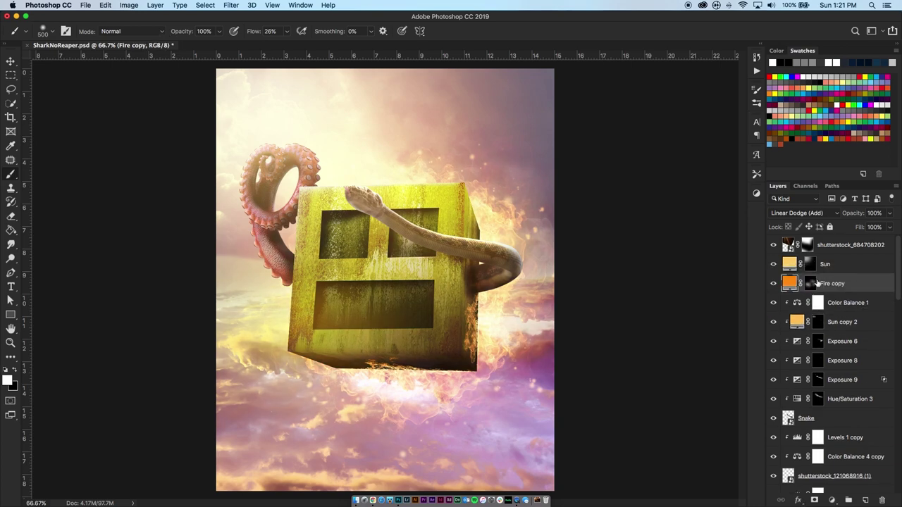
{"action": "left_click_drag", "start_coordinate": [817, 282], "coordinate": [881, 500]}
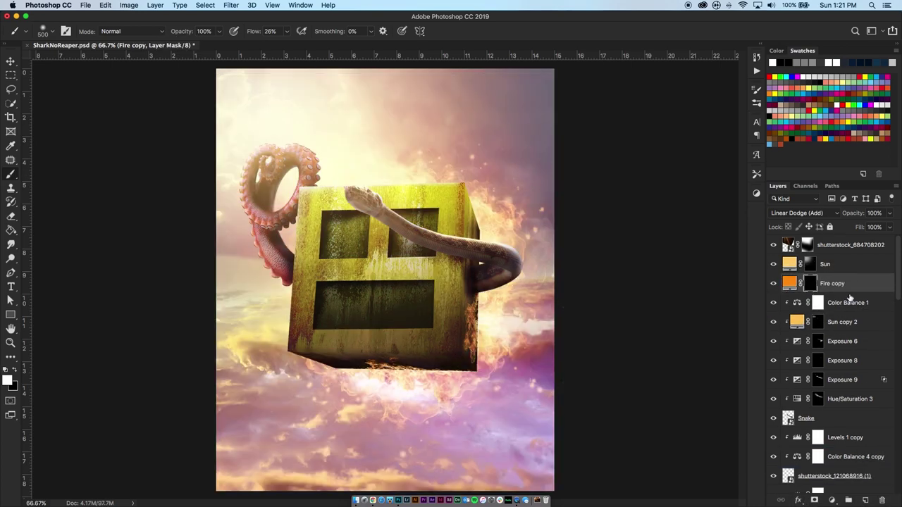
{"action": "scroll", "coordinate": [451, 258], "scroll_direction": "up", "scroll_amount": 2}
{"action": "key", "text": "bracketleft"}
{"action": "key", "text": "bracketleft"}
{"action": "key", "text": "bracketleft"}
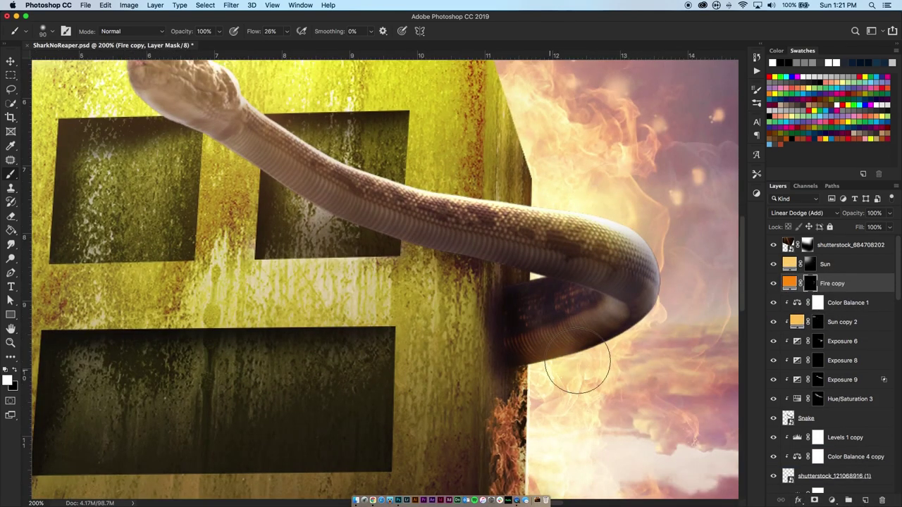
Step: Undo the last brush stroke near the cube's lower right
{"action": "scroll", "coordinate": [553, 392], "scroll_direction": "down", "scroll_amount": 2}
{"action": "scroll", "coordinate": [553, 392], "scroll_direction": "down", "scroll_amount": 2}
{"action": "scroll", "coordinate": [558, 392], "scroll_direction": "down", "scroll_amount": 3}
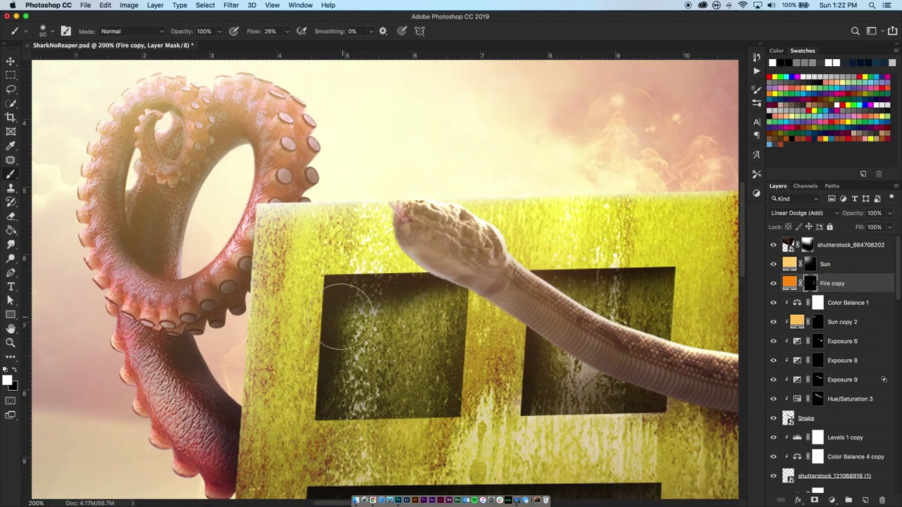
{"action": "key", "text": "bracketright"}
{"action": "key", "text": "bracketright"}
{"action": "key", "text": "bracketright"}
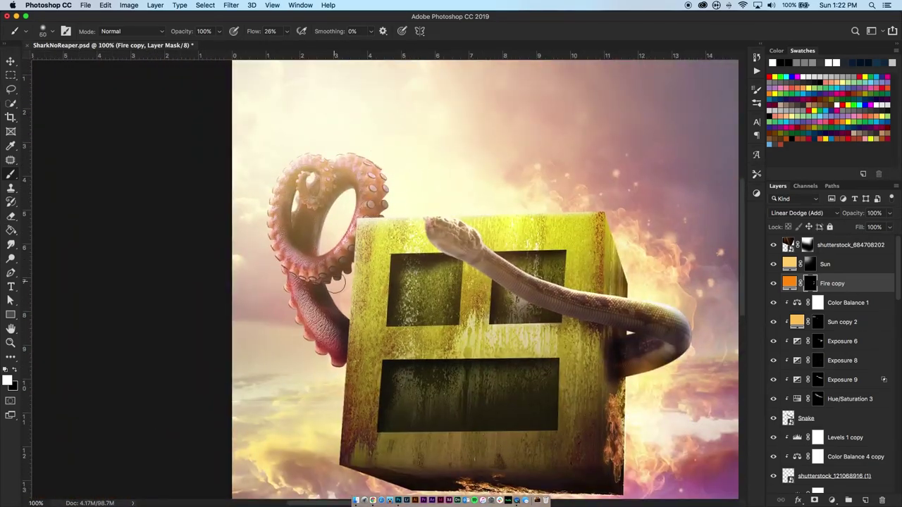
{"action": "key", "text": "ctrl+z"}
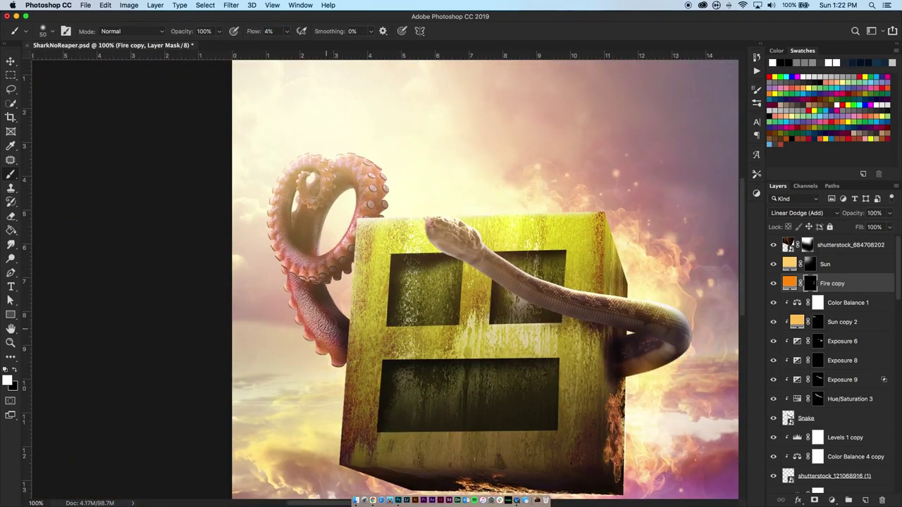
{"action": "scroll", "coordinate": [529, 405], "scroll_direction": "down", "scroll_amount": 3}
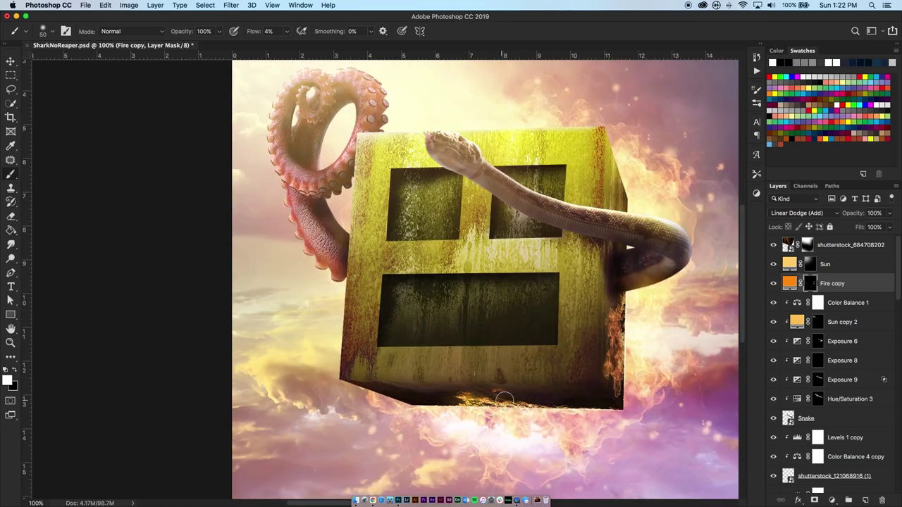
Step: Alt-drag Fire copy down below the snake layers and delete the copied mask
{"action": "mouse_move", "coordinate": [811, 288]}
{"action": "left_mouse_down"}
{"action": "mouse_move", "coordinate": [849, 473]}
{"action": "mouse_move", "coordinate": [809, 444]}
{"action": "mouse_move", "coordinate": [881, 500]}
{"action": "left_mouse_up"}
{"action": "left_click", "coordinate": [520, 175]}
{"action": "left_click", "coordinate": [815, 500], "text": "alt"}
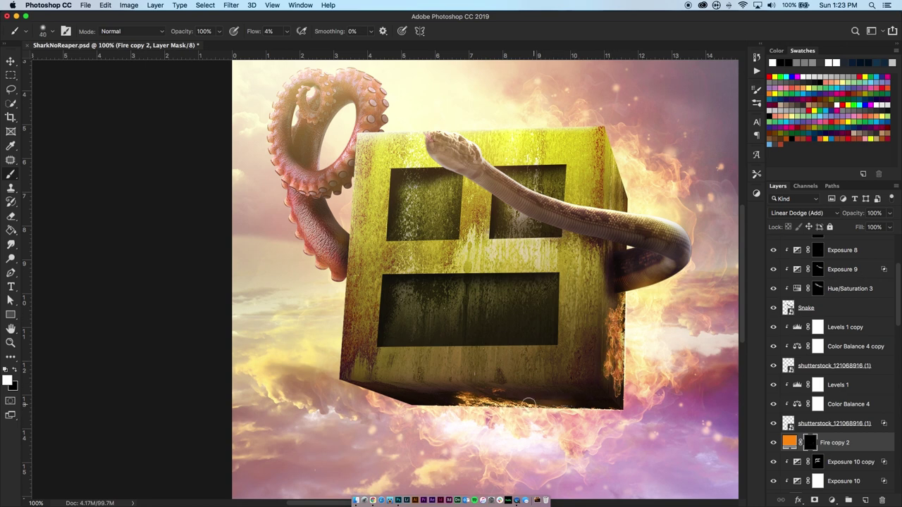
{"action": "scroll", "coordinate": [395, 331], "scroll_direction": "up", "scroll_amount": 3}
{"action": "scroll", "coordinate": [818, 354], "scroll_direction": "up", "scroll_amount": 2}
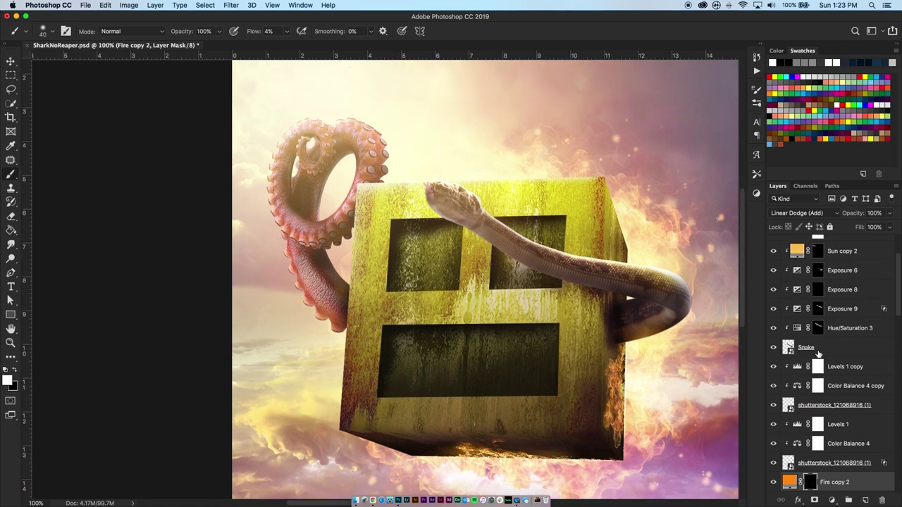
Step: Target the Exposure 8 mask, zoom out, and begin a new solid colour fill layer
{"action": "double_click", "coordinate": [797, 289]}
{"action": "left_click", "coordinate": [817, 290]}
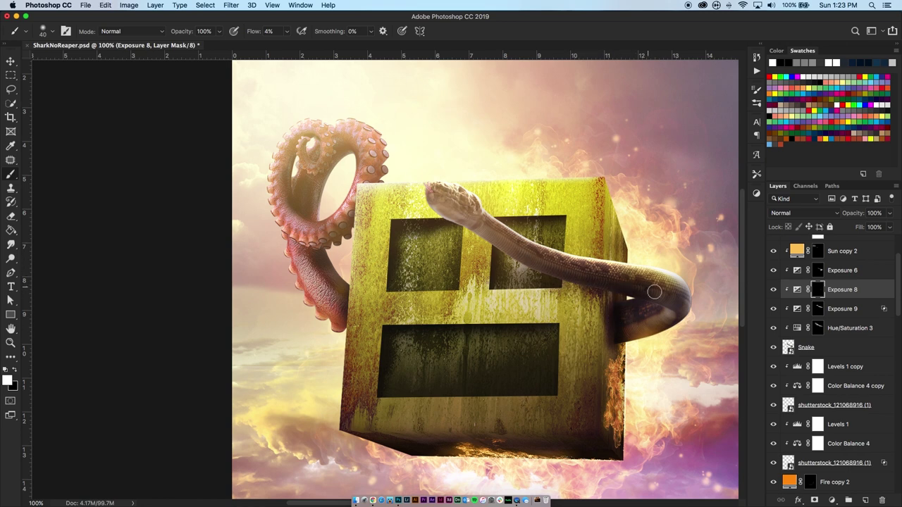
{"action": "key", "text": "super+minus"}
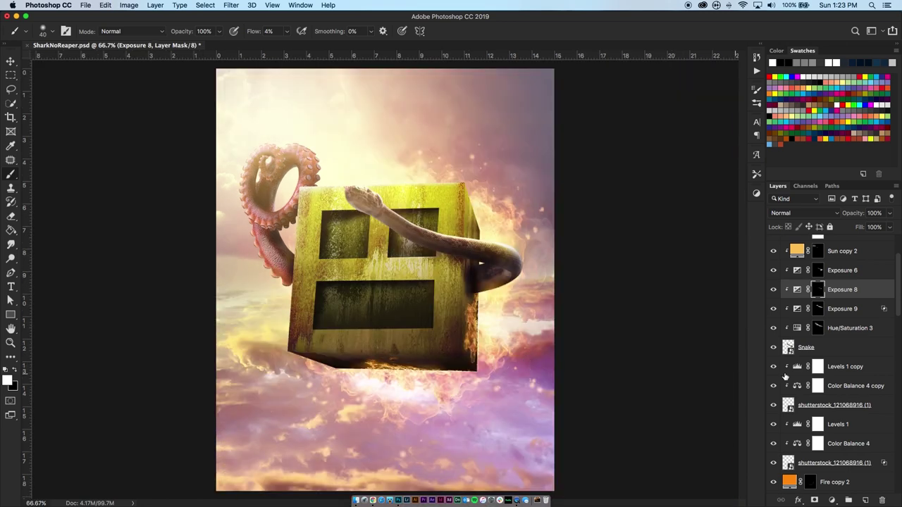
{"action": "scroll", "coordinate": [785, 377], "scroll_direction": "up", "scroll_amount": 3}
{"action": "left_click", "coordinate": [835, 284]}
{"action": "left_click", "coordinate": [155, 5]}
{"action": "left_click", "coordinate": [296, 121]}
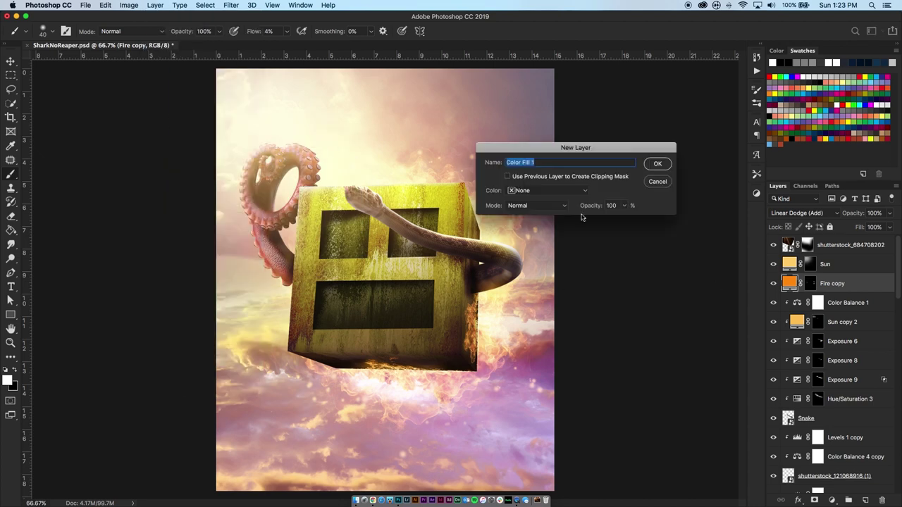
Step: Add a magenta Linear Dodge (Add) Color Fill 1, brushed into the lower-right sky at 34% flow
{"action": "key", "text": "Return"}
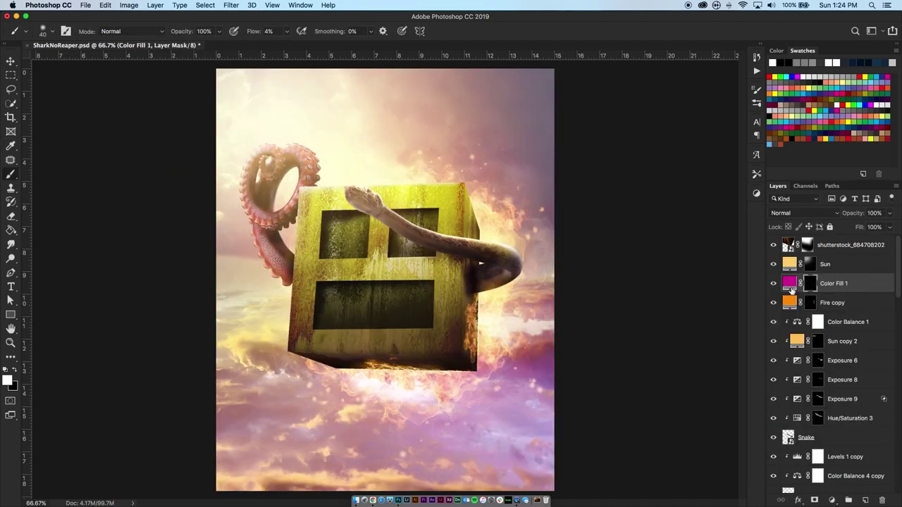
{"action": "left_click", "coordinate": [544, 357]}
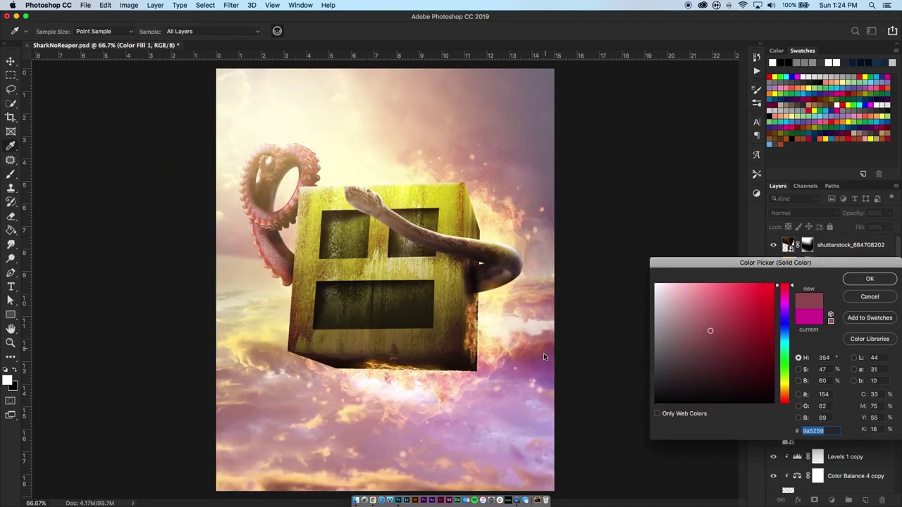
{"action": "key", "text": "Escape"}
{"action": "key", "text": "b"}
{"action": "left_click", "coordinate": [803, 213]}
{"action": "left_click", "coordinate": [796, 334]}
{"action": "key", "text": "bracketright"}
{"action": "key", "text": "bracketright"}
{"action": "key", "text": "bracketright"}
{"action": "key", "text": "shift+3"}
{"action": "key", "text": "shift+4"}
{"action": "left_click_drag", "start_coordinate": [494, 394], "coordinate": [554, 324]}
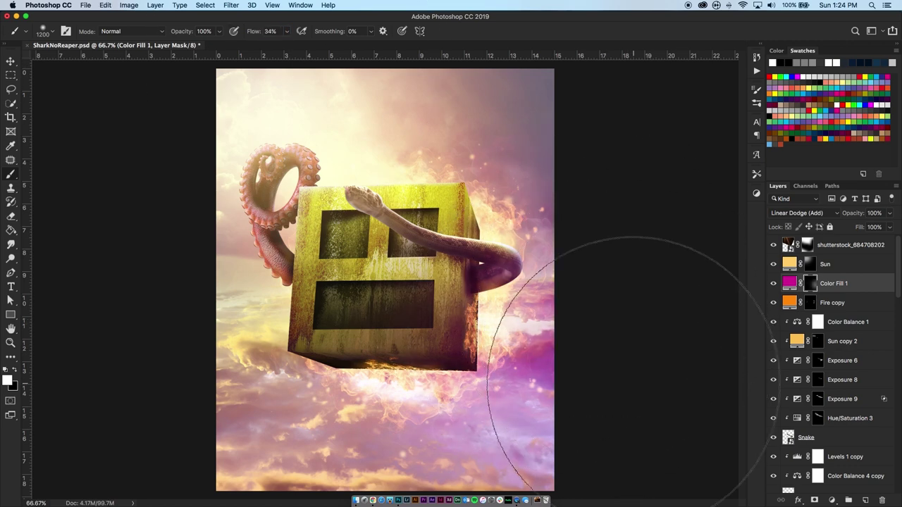
Step: Add a darkening Linear Burn Exposure layer with inverted mask, painted into the image bottom at 13% flow
{"action": "left_click", "coordinate": [756, 192]}
{"action": "left_click", "coordinate": [701, 214]}
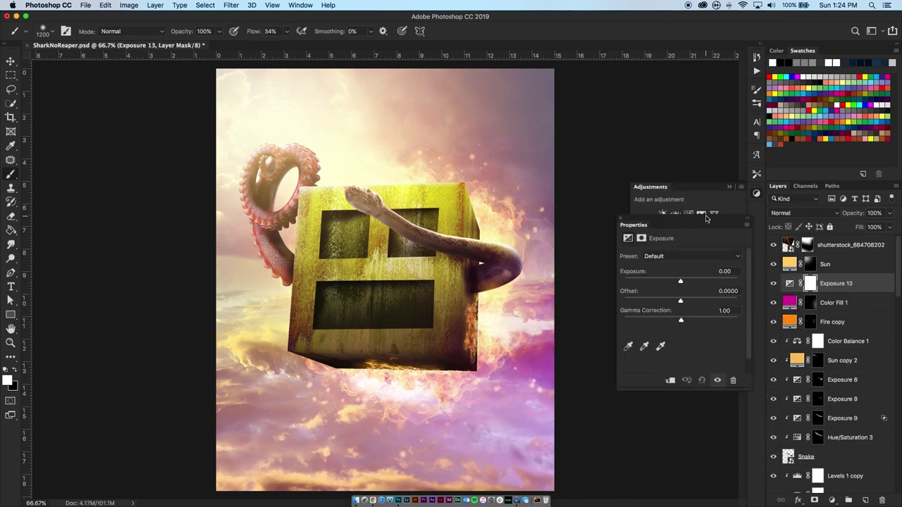
{"action": "left_click_drag", "start_coordinate": [725, 271], "coordinate": [656, 284]}
{"action": "left_click", "coordinate": [803, 213]}
{"action": "left_click", "coordinate": [787, 257]}
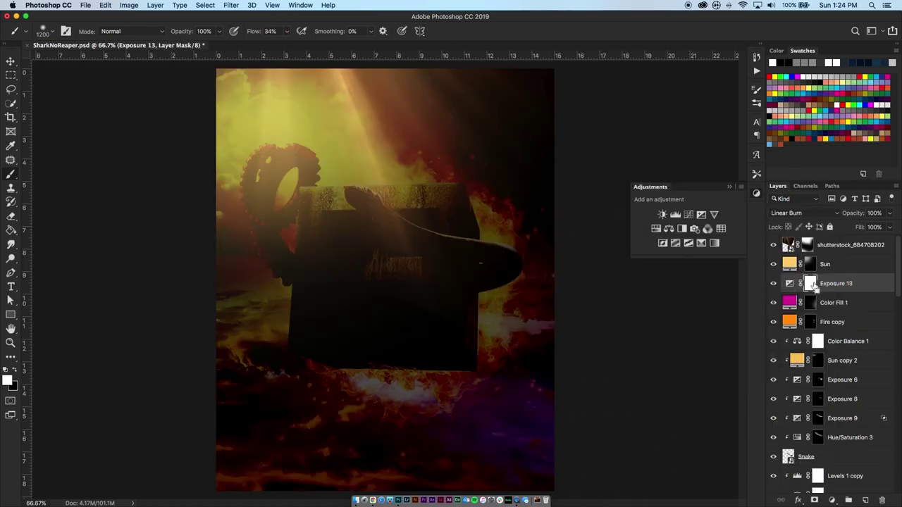
{"action": "key", "text": "ctrl+i"}
{"action": "key", "text": "ctrl+minus"}
{"action": "key", "text": "bracketright"}
{"action": "key", "text": "bracketright"}
{"action": "key", "text": "shift+1"}
{"action": "key", "text": "shift+3"}
{"action": "left_click_drag", "start_coordinate": [481, 451], "coordinate": [463, 475]}
{"action": "key", "text": "bracketleft"}
{"action": "key", "text": "bracketleft"}
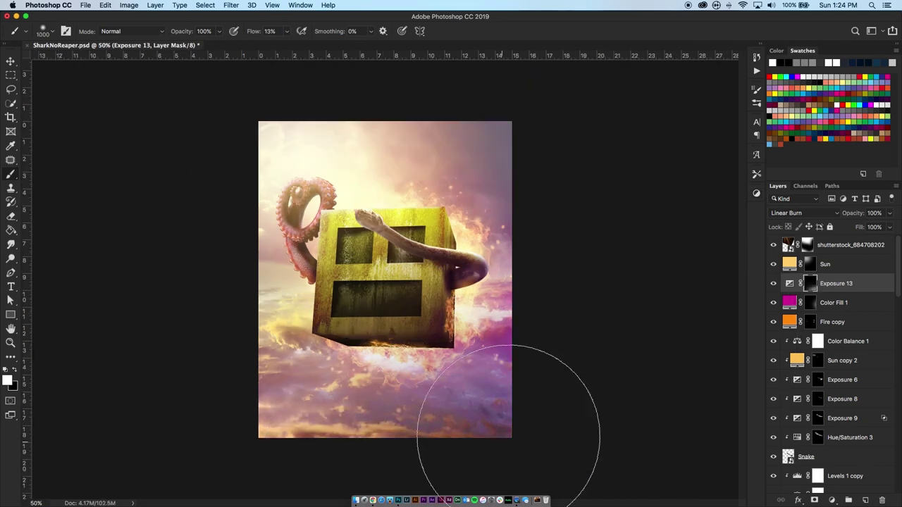
{"action": "left_click", "coordinate": [838, 245]}
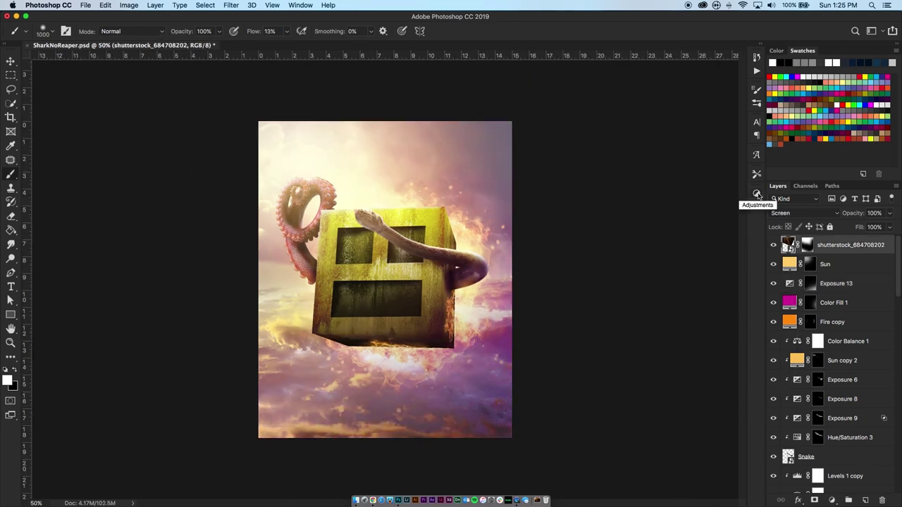
Step: Run the recorded Grain action and set the Grain layer's opacity to 21%
{"action": "left_click", "coordinate": [756, 71]}
{"action": "left_click", "coordinate": [697, 349]}
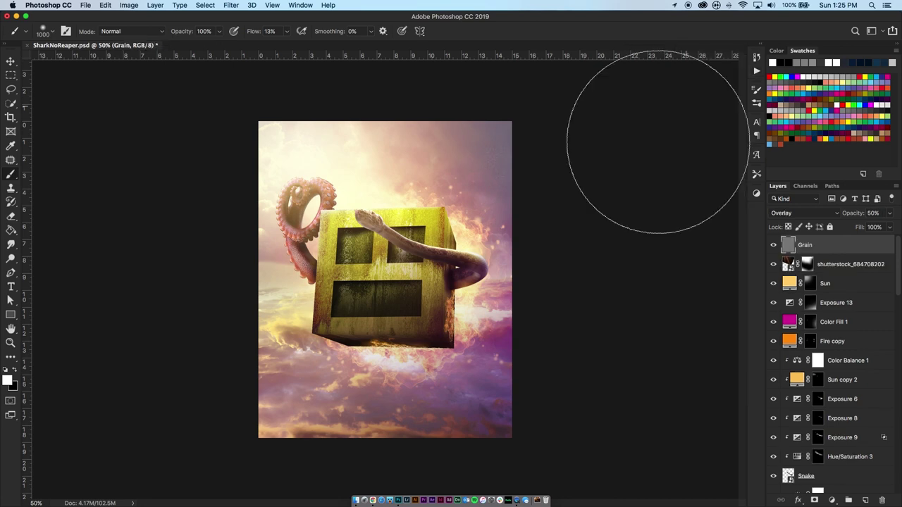
{"action": "type", "text": "21"}
{"action": "key", "text": "Return"}
{"action": "key", "text": "ctrl+plus"}
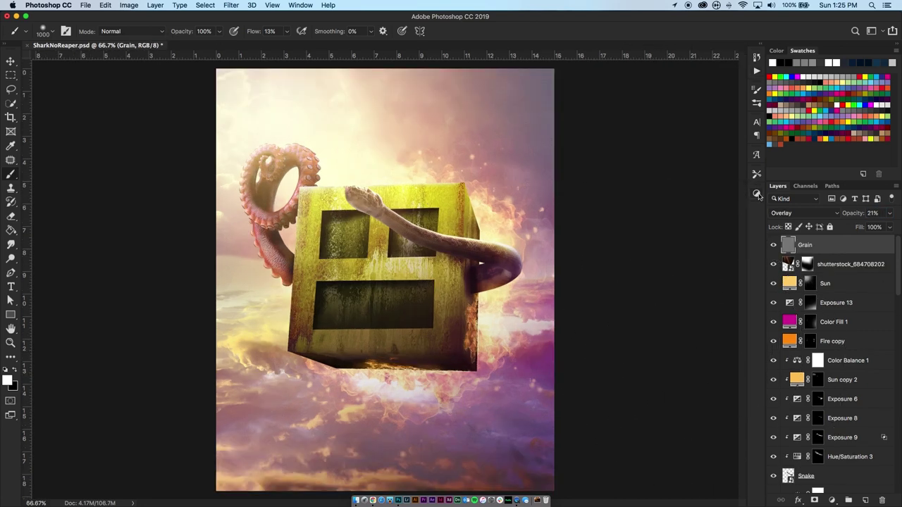
Step: Duplicate all the layers and merge the copies into one 'shutterstock_684708202 copy' layer
{"action": "left_click", "coordinate": [838, 264]}
{"action": "left_click", "coordinate": [845, 493], "text": "shift"}
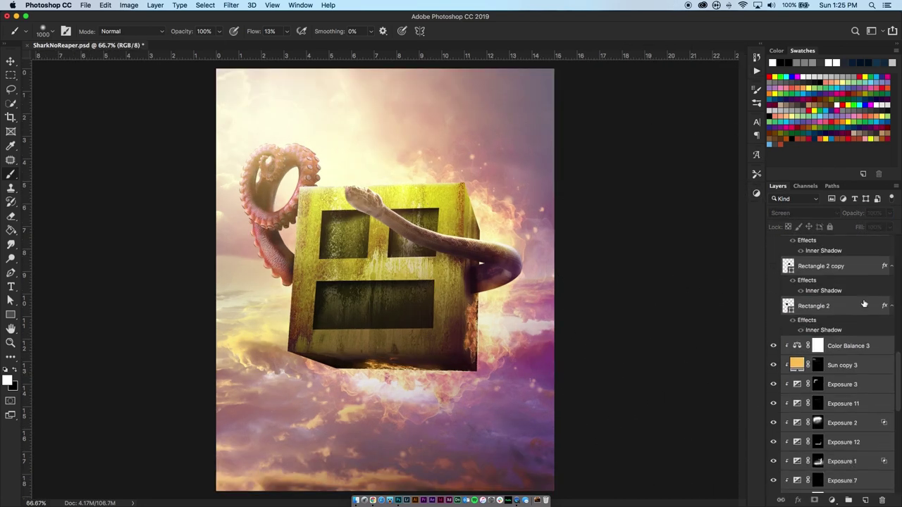
{"action": "left_click_drag", "start_coordinate": [872, 500], "coordinate": [867, 500]}
{"action": "right_click", "coordinate": [836, 274]}
{"action": "left_click", "coordinate": [771, 179]}
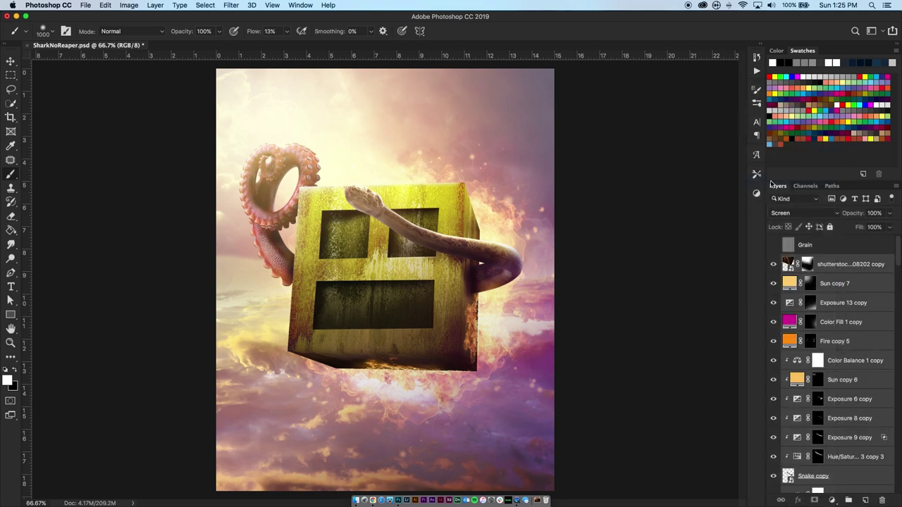
Step: Browse the Filter menu and Layers panel, then choose the rectangular selection tool
{"action": "left_click", "coordinate": [231, 5]}
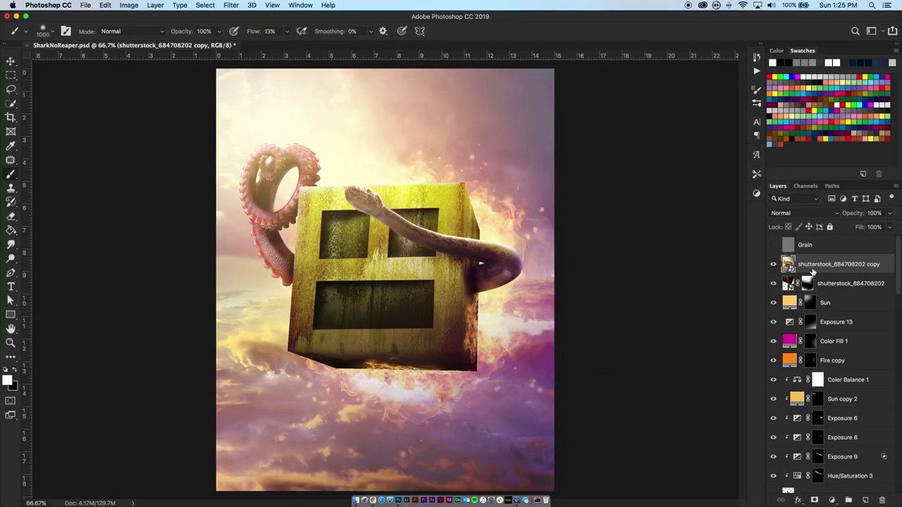
{"action": "left_click", "coordinate": [231, 5]}
{"action": "left_click", "coordinate": [259, 62]}
{"action": "left_click", "coordinate": [810, 469]}
{"action": "left_click", "coordinate": [11, 117]}
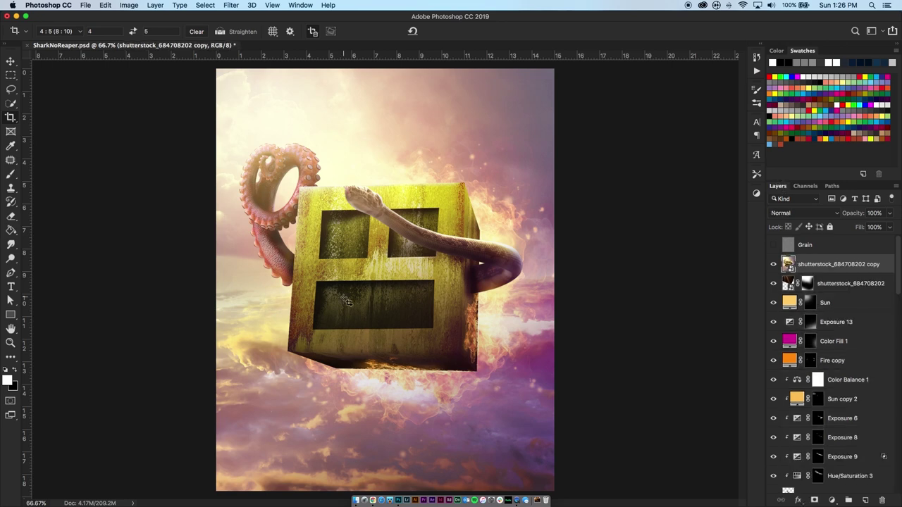
{"action": "left_click", "coordinate": [814, 500]}
Step: In Camera Raw, shift the orange, red and purple hues (purple to -34)
{"action": "left_click", "coordinate": [230, 5]}
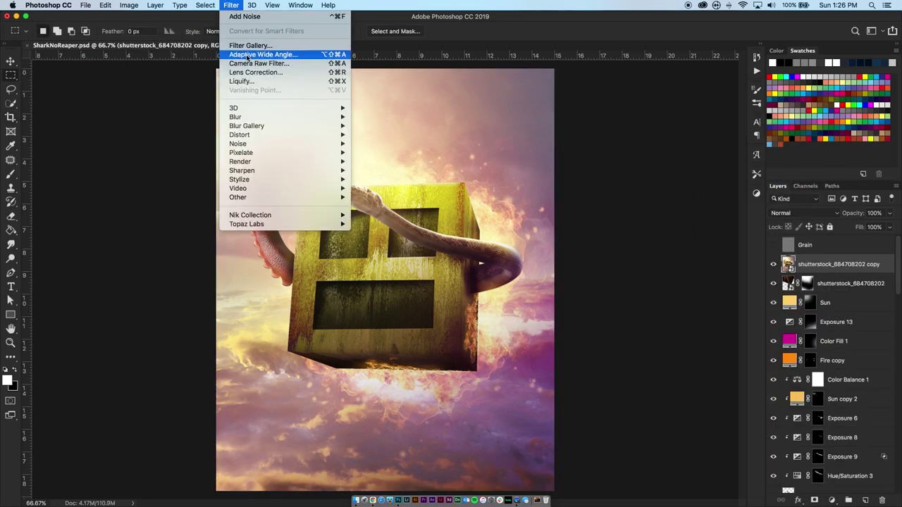
{"action": "left_click", "coordinate": [260, 63]}
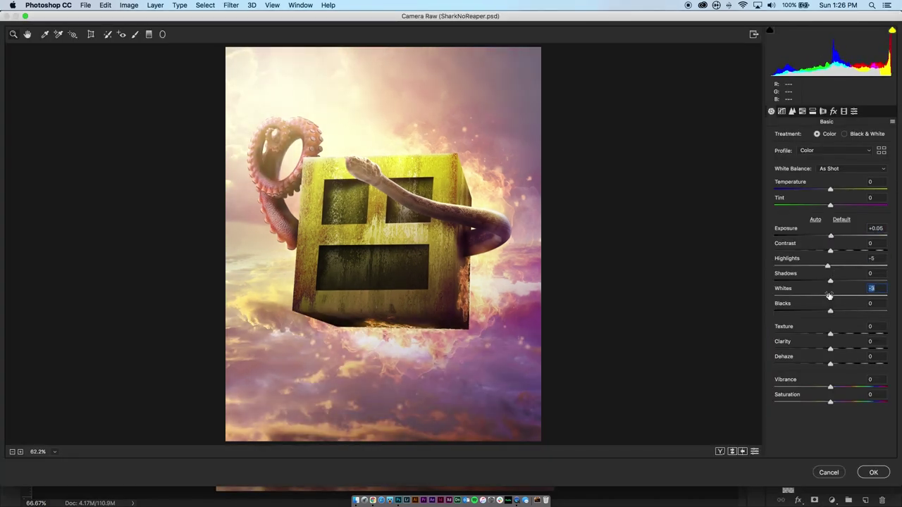
{"action": "left_click", "coordinate": [791, 111]}
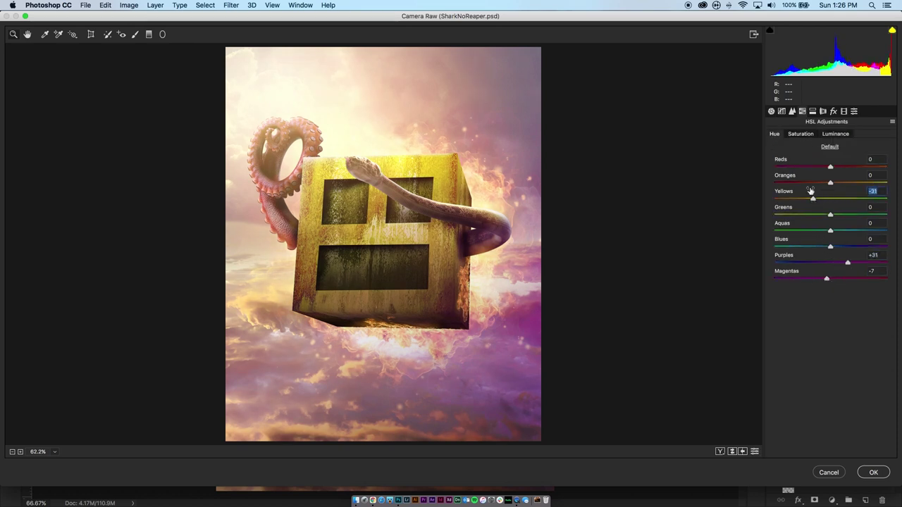
{"action": "left_click_drag", "start_coordinate": [813, 179], "coordinate": [844, 185]}
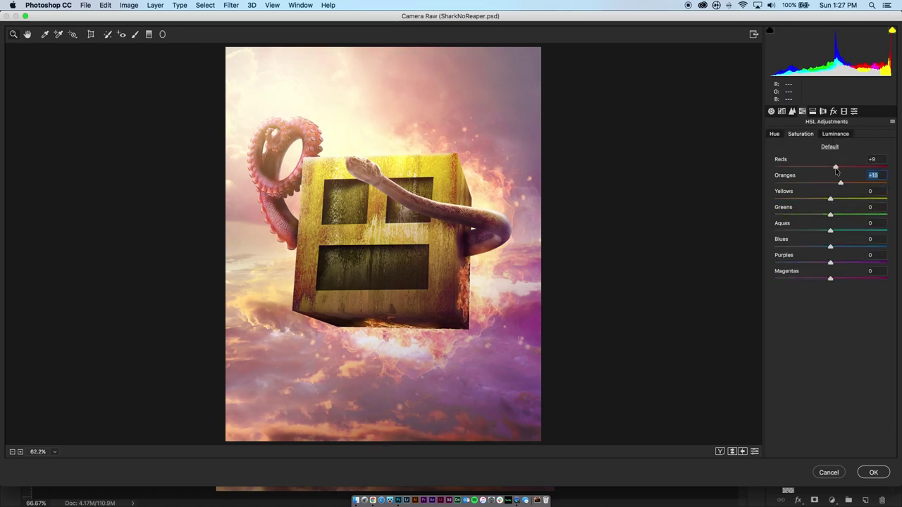
{"action": "mouse_move", "coordinate": [835, 167]}
{"action": "left_mouse_down"}
{"action": "mouse_move", "coordinate": [810, 167]}
{"action": "mouse_move", "coordinate": [822, 183]}
{"action": "left_mouse_up"}
{"action": "left_click_drag", "start_coordinate": [819, 265], "coordinate": [809, 264]}
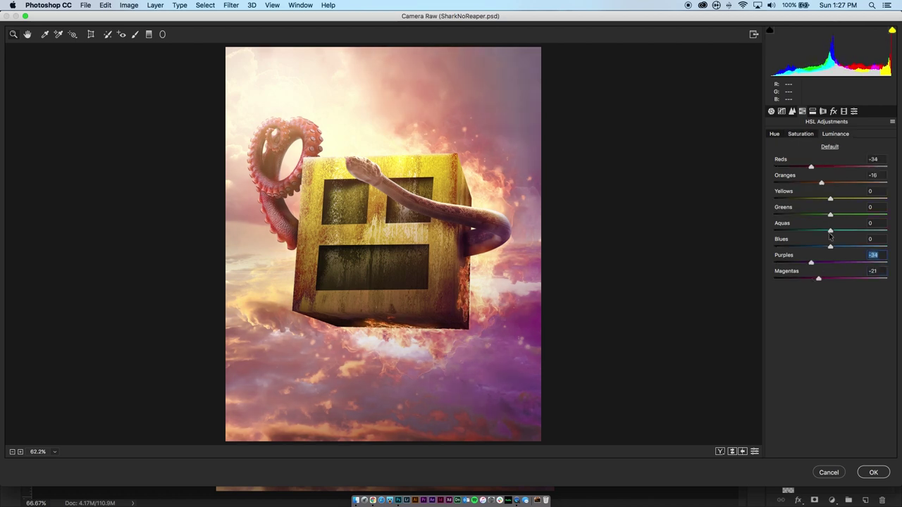
Step: Add a -75 corner vignette, set Blue Primary hue to +5, and apply the Camera Raw filter
{"action": "key", "text": "super+alt+1"}
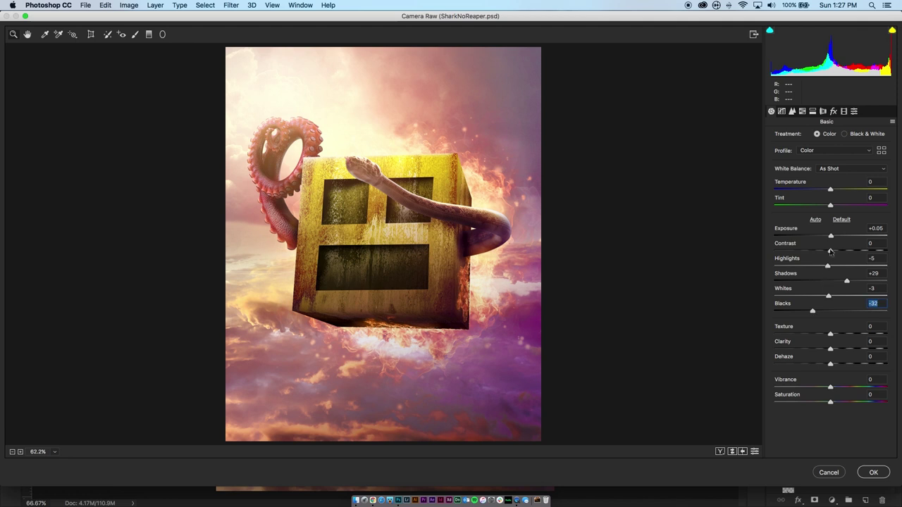
{"action": "key", "text": "super+alt+3"}
{"action": "key", "text": "super+alt+6"}
{"action": "left_click_drag", "start_coordinate": [829, 293], "coordinate": [789, 293]}
{"action": "key", "text": "super+alt+7"}
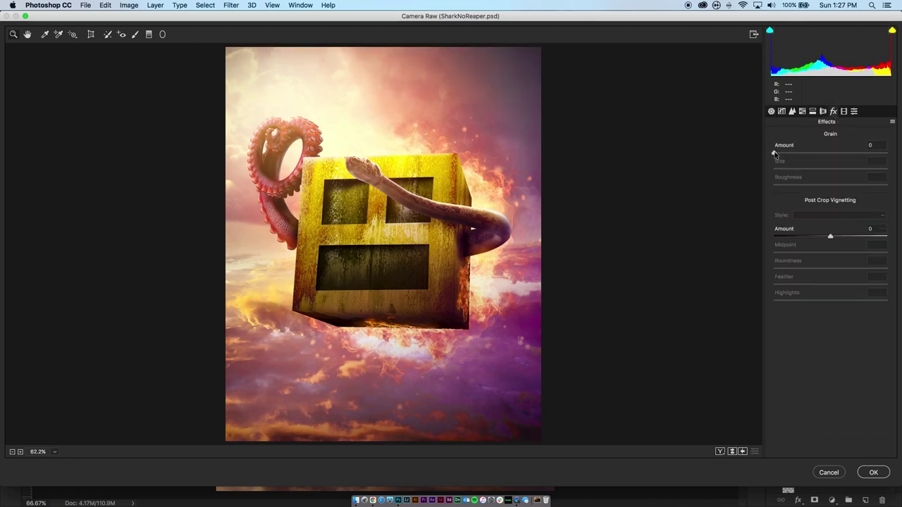
{"action": "key", "text": "super+alt+8"}
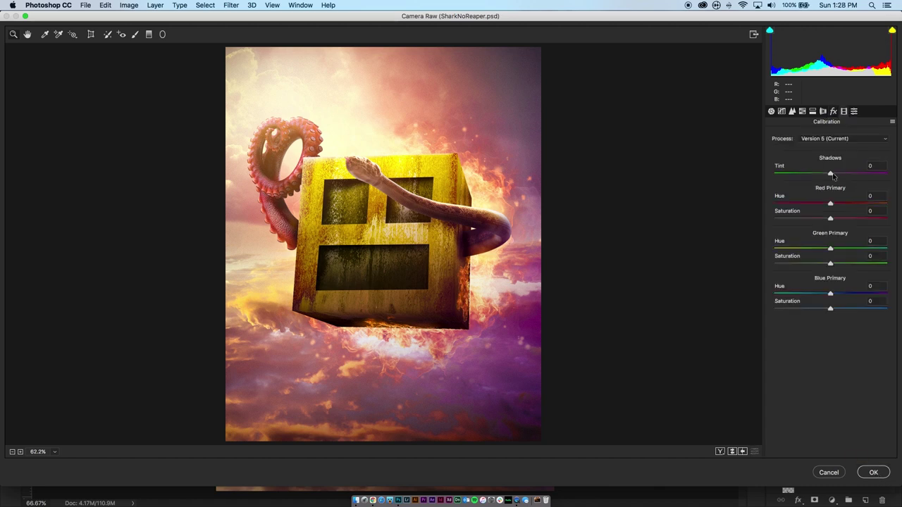
{"action": "left_click_drag", "start_coordinate": [830, 293], "coordinate": [833, 293]}
{"action": "left_click", "coordinate": [879, 475]}
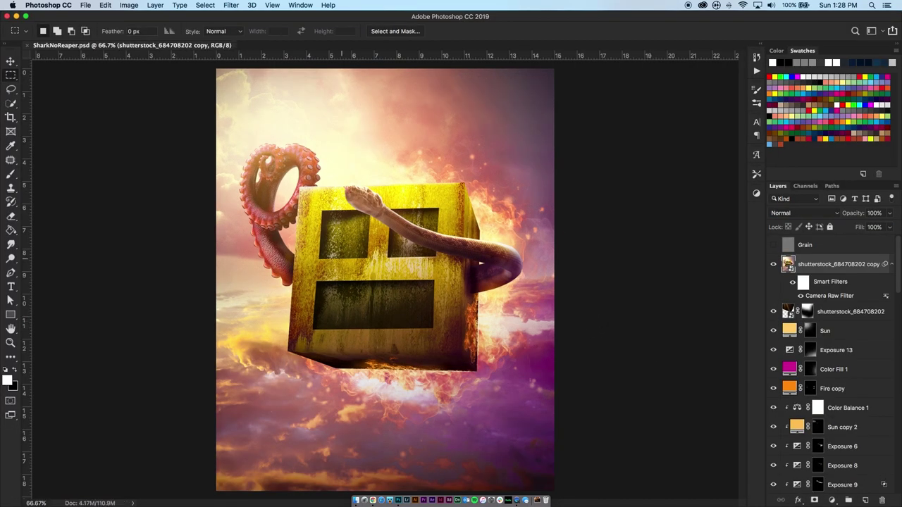